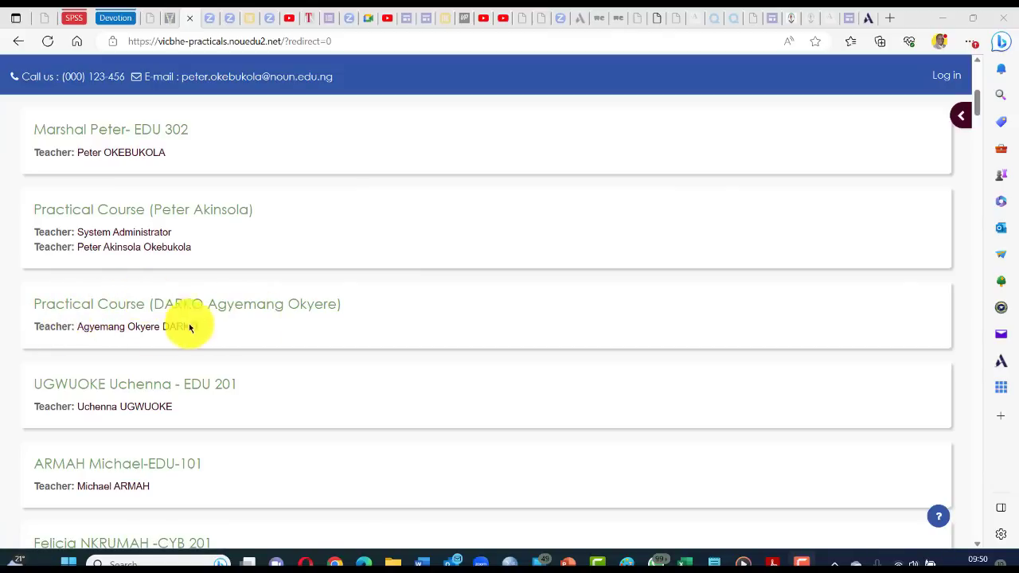
# - Look through the course list, comparing courses titled with a course code against those titled only Practical Course
pyautogui.scroll(-5, 163, 324)
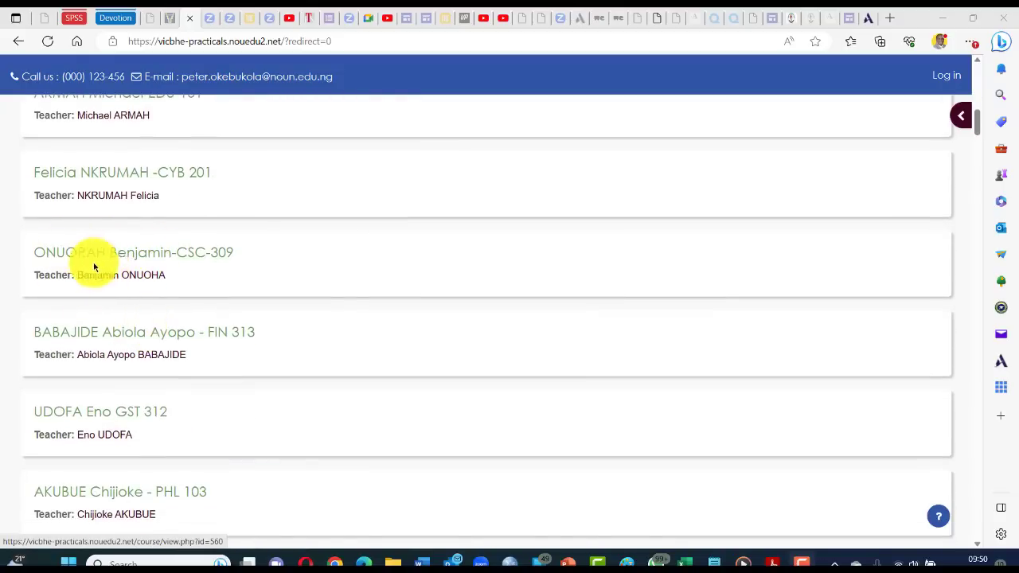
pyautogui.scroll(-1, 114, 318)
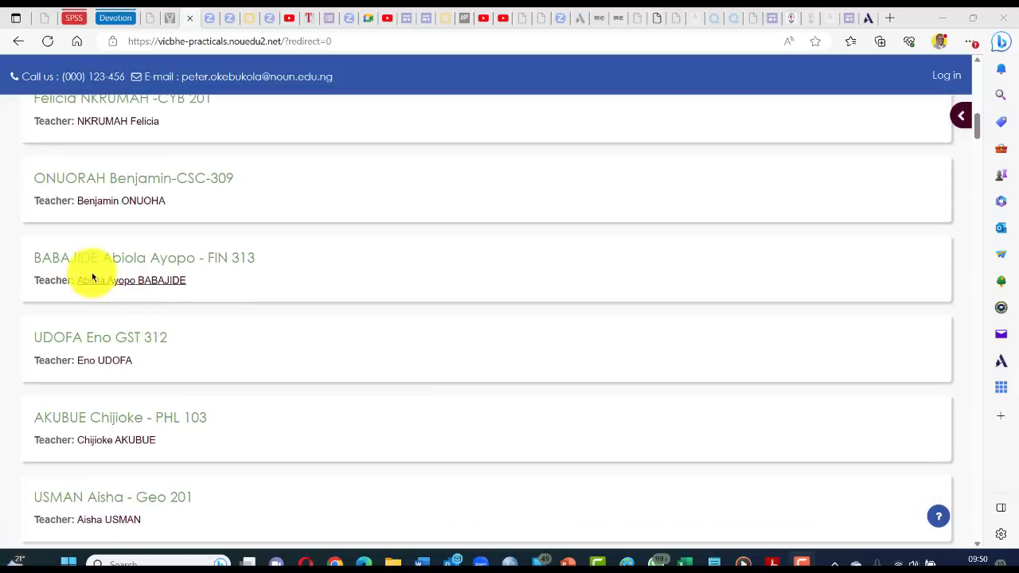
pyautogui.scroll(-4, 87, 341)
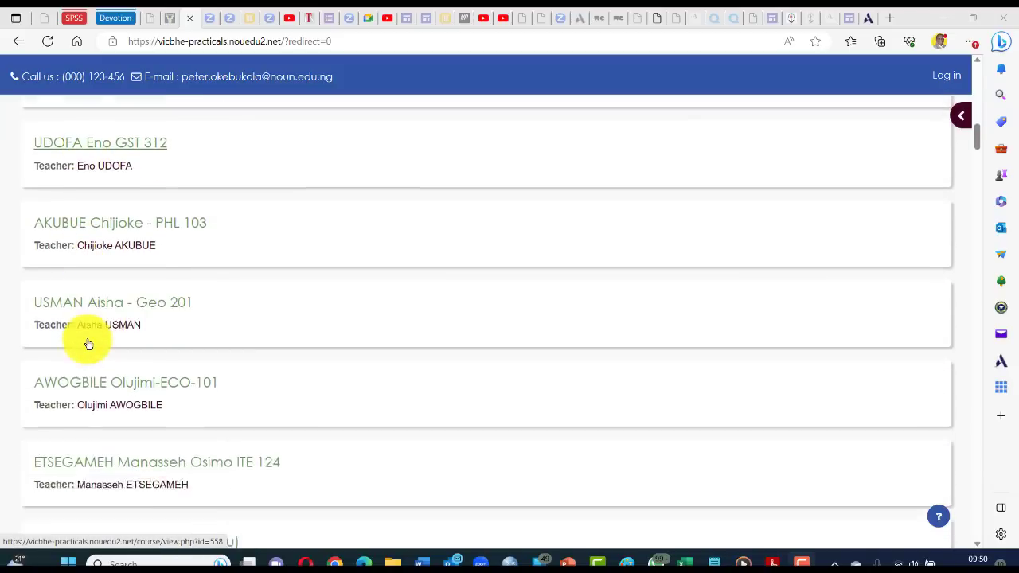
pyautogui.scroll(-5, 88, 344)
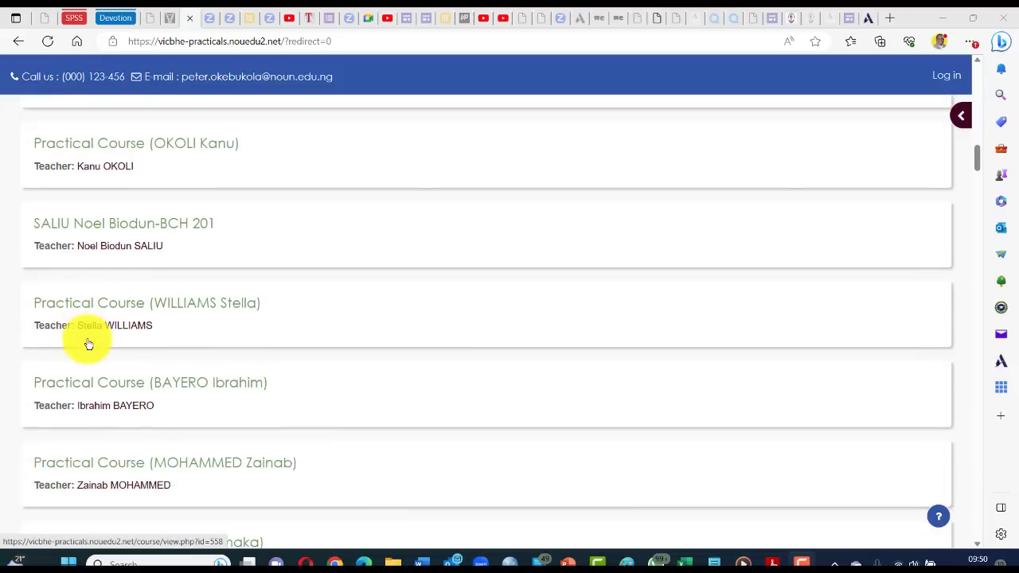
pyautogui.scroll(1, 87, 337)
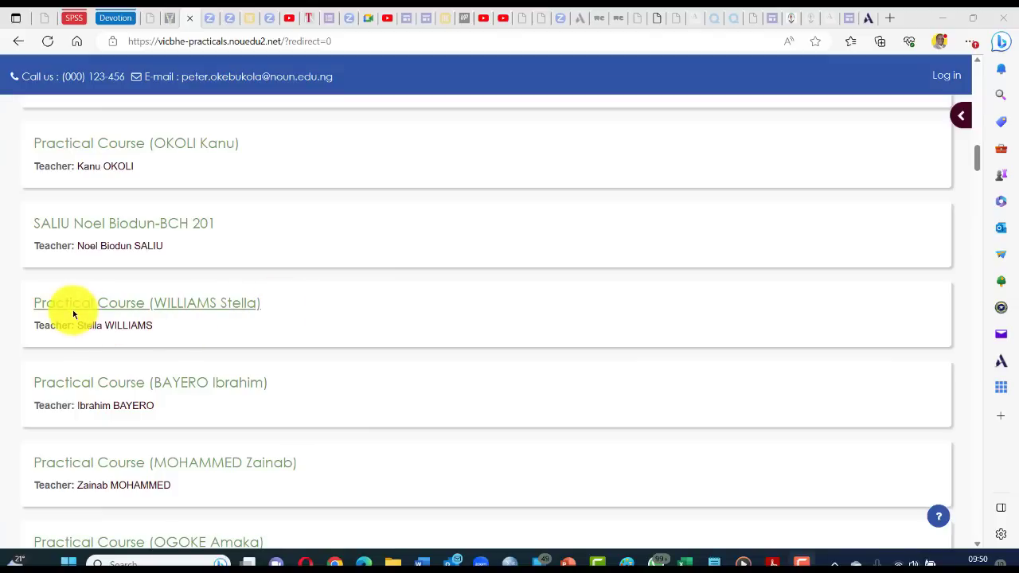
pyautogui.scroll(-1, 73, 314)
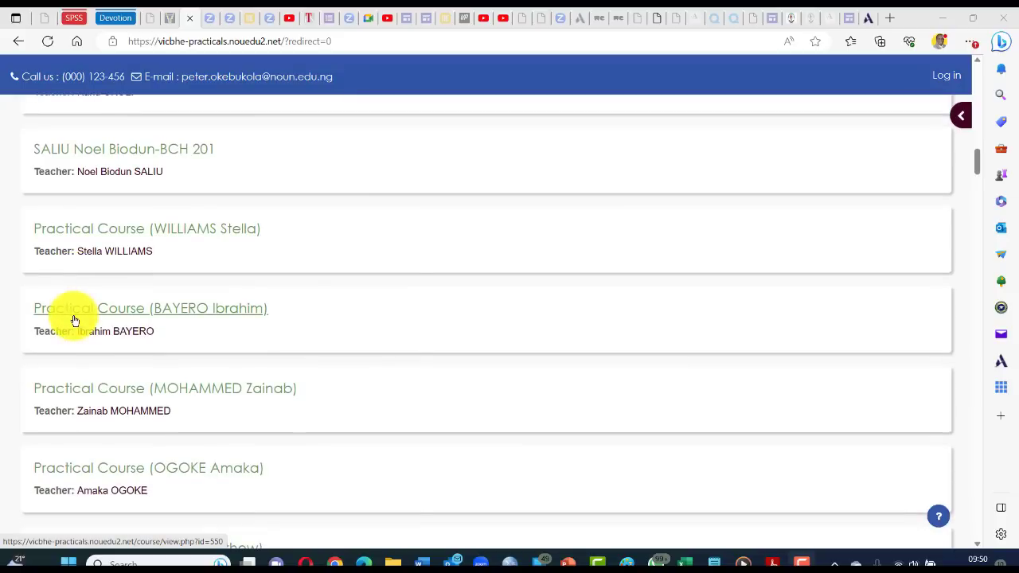
pyautogui.scroll(-1, 74, 320)
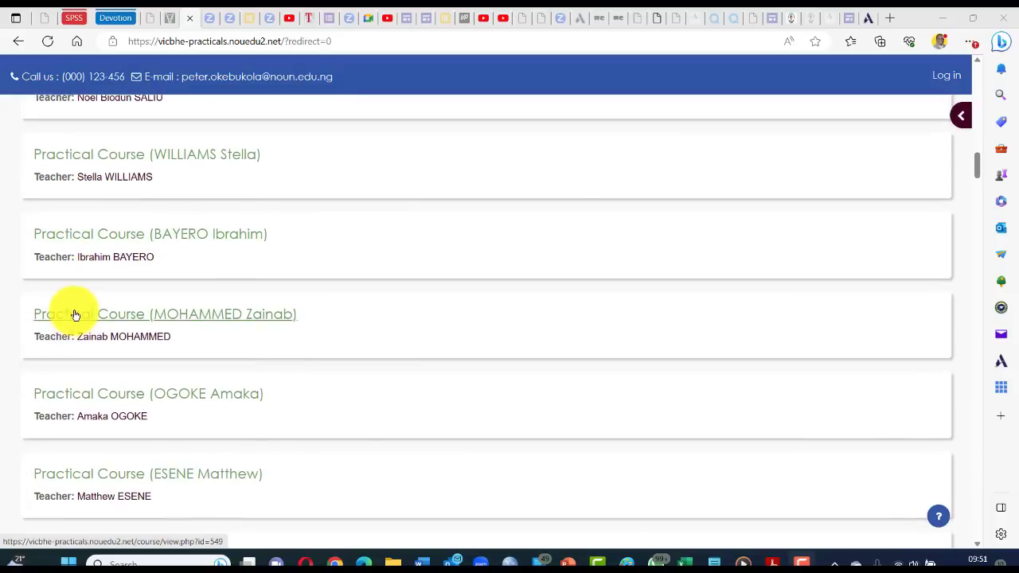
pyautogui.scroll(-1, 76, 314)
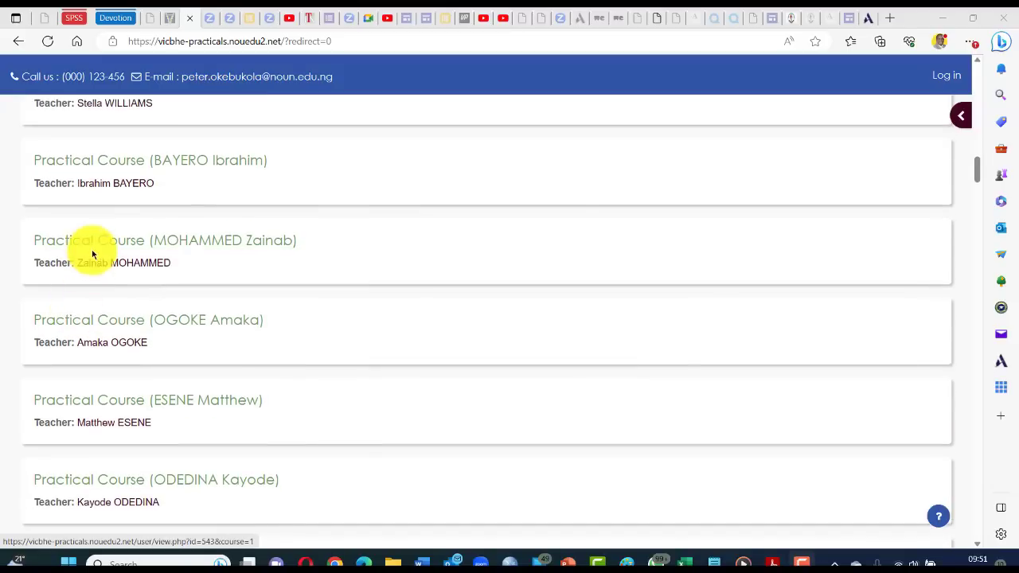
pyautogui.scroll(-2, 92, 311)
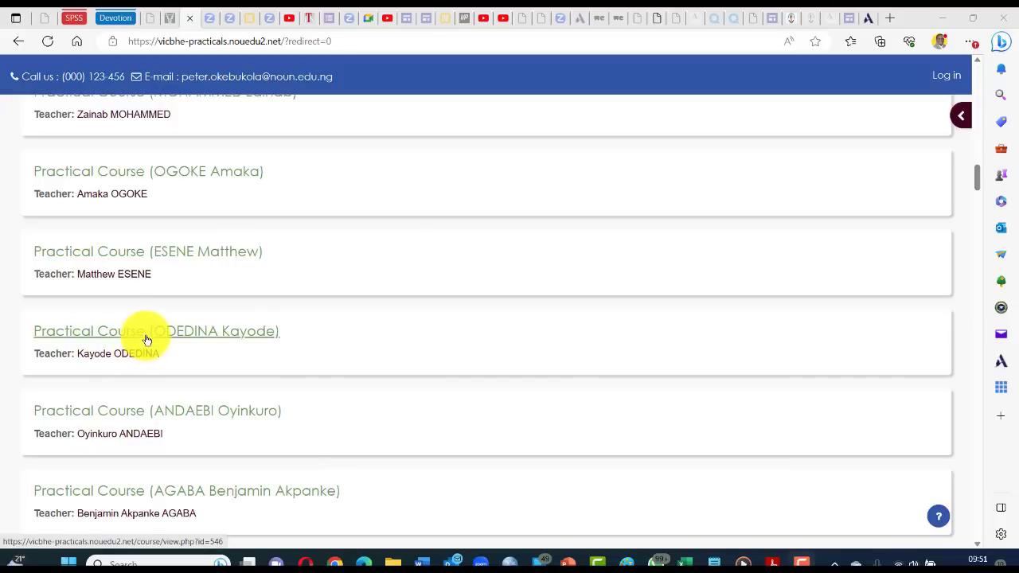
pyautogui.scroll(3, 146, 340)
pyautogui.scroll(1, 147, 339)
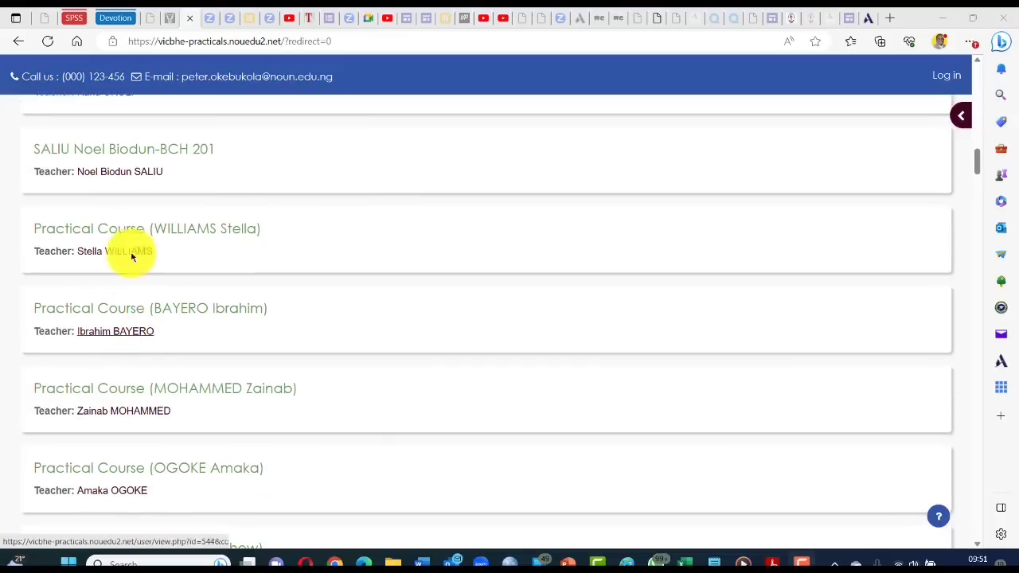
pyautogui.scroll(2, 136, 221)
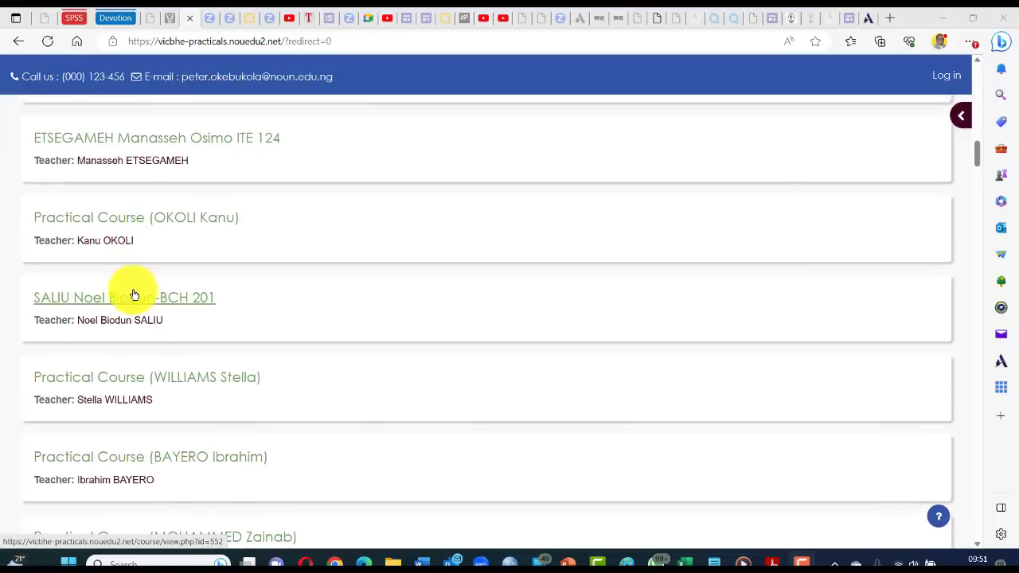
# - Find the CHM 214 course further down the course list and open it
pyautogui.scroll(-10, 132, 291)
pyautogui.scroll(-6, 133, 296)
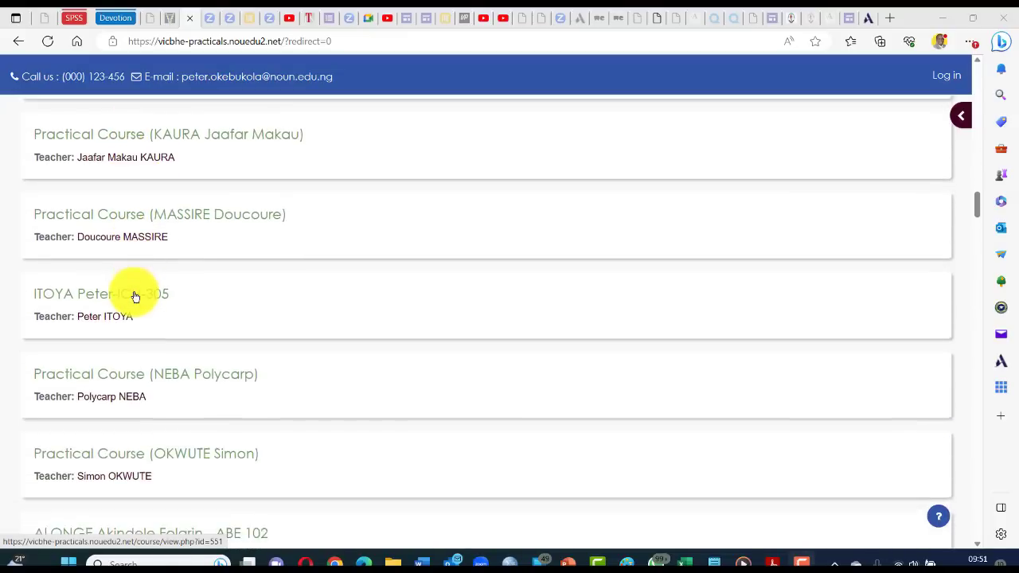
pyautogui.scroll(-4, 136, 295)
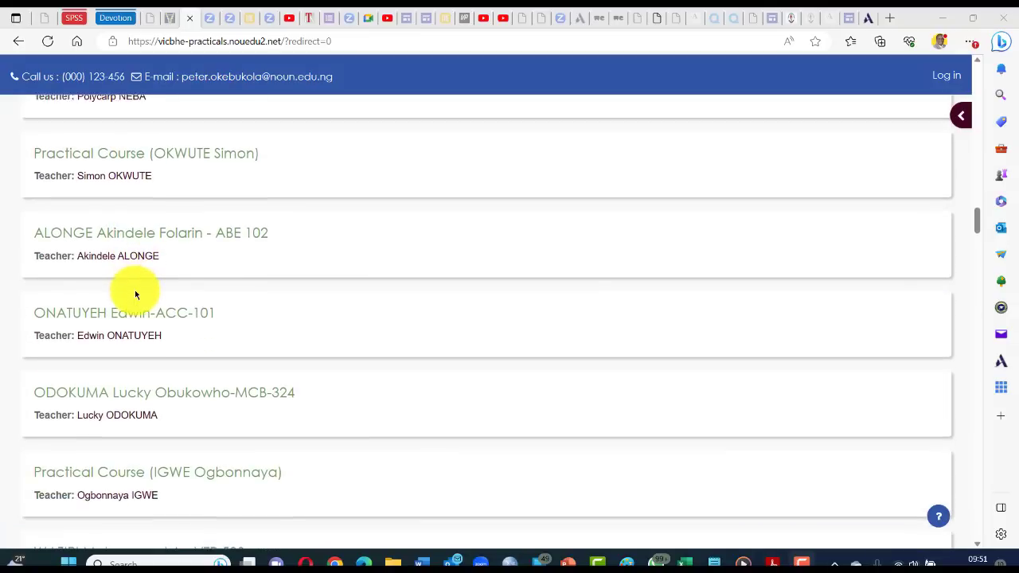
pyautogui.scroll(-3, 135, 295)
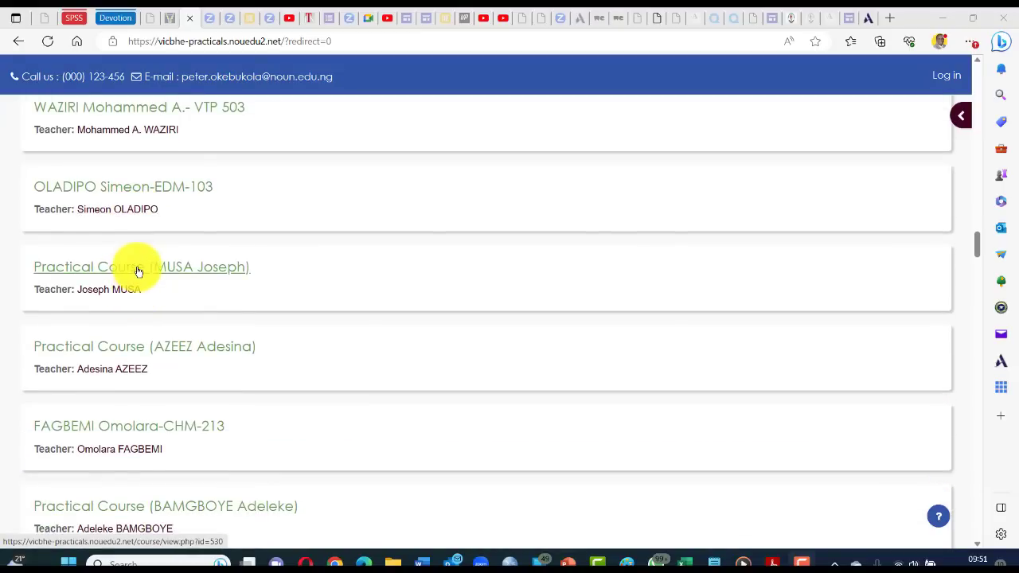
pyautogui.scroll(-4, 137, 271)
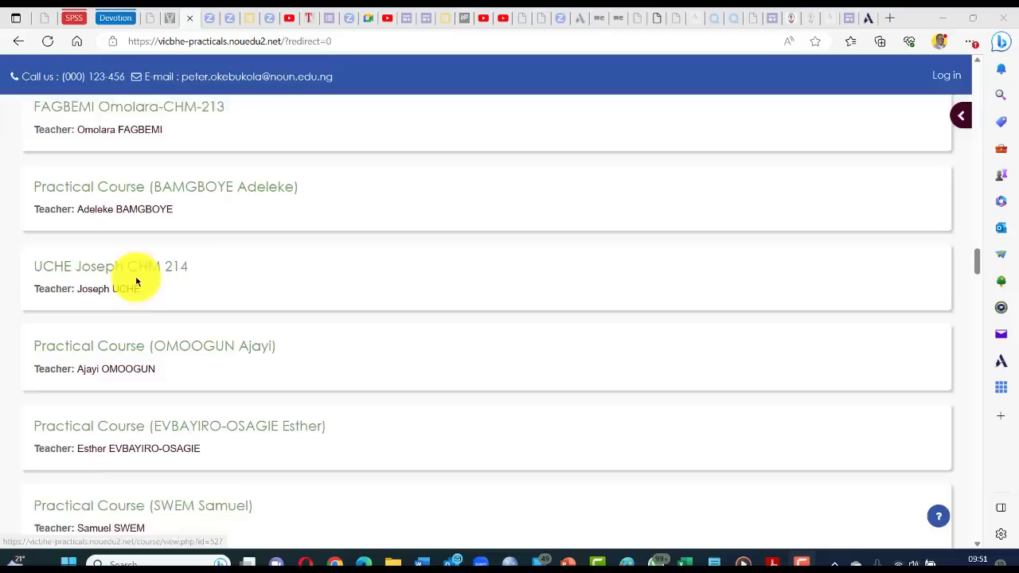
pyautogui.scroll(-1, 134, 282)
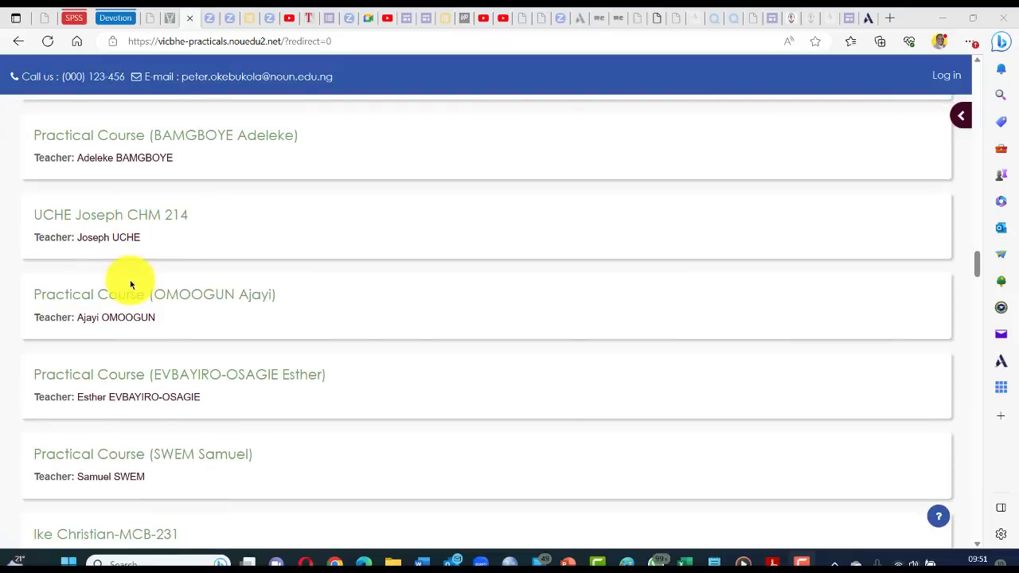
pyautogui.click(76, 223)
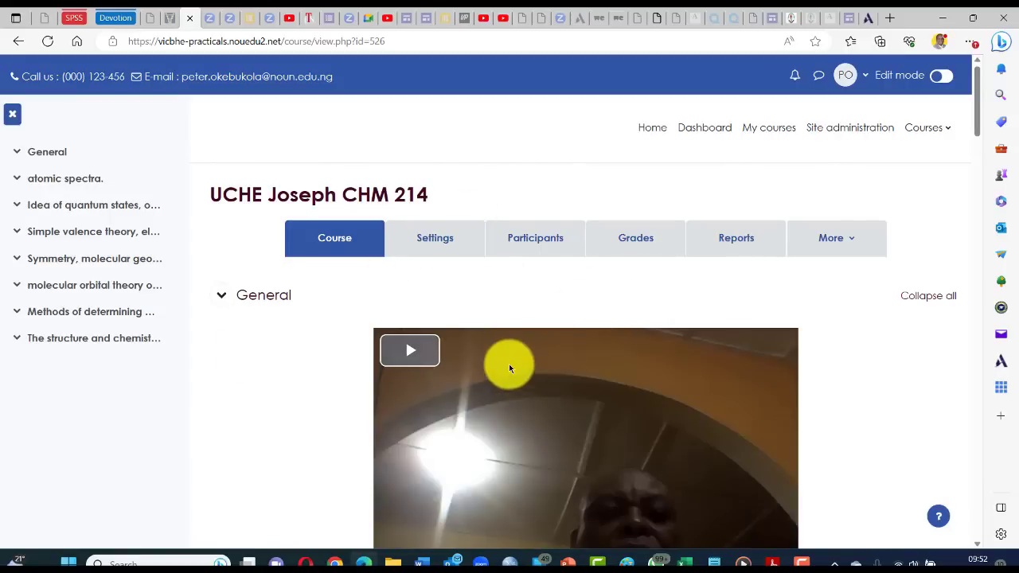
# - Examine the CHM 214 course page from the introductory video and welcome note through the dated atomic spectra lessons
pyautogui.scroll(-2, 509, 365)
pyautogui.scroll(-5, 509, 366)
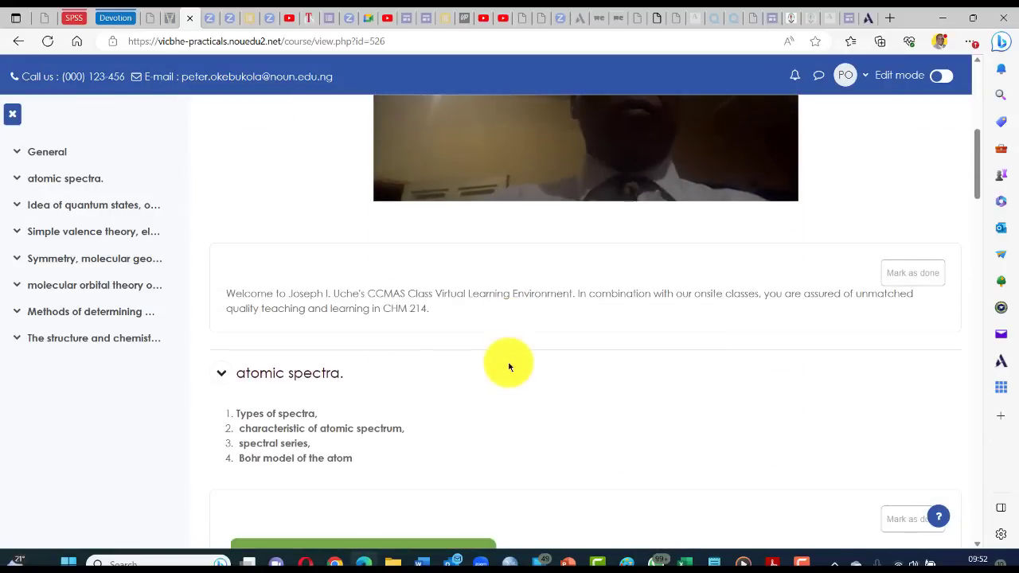
pyautogui.scroll(-1, 386, 330)
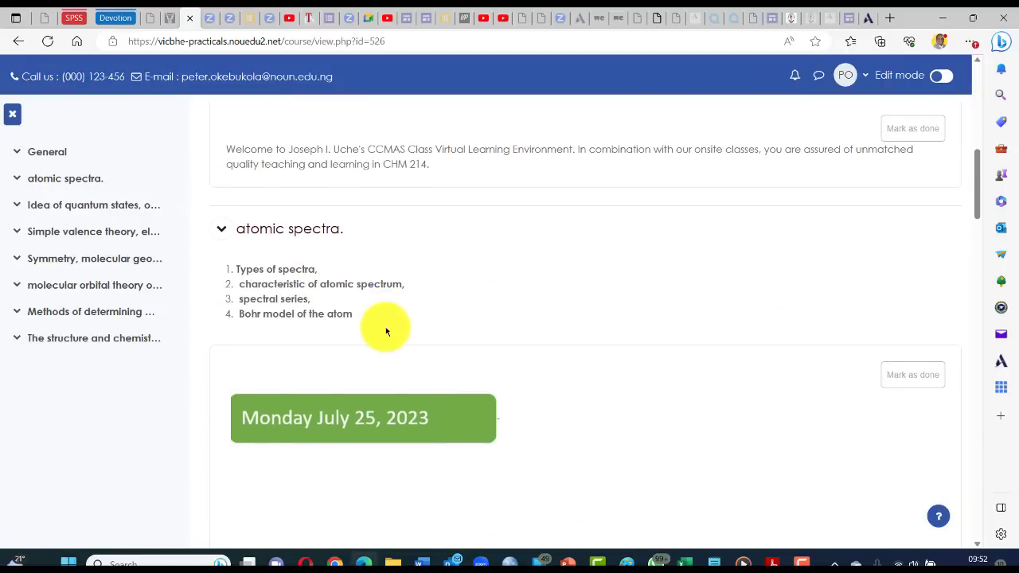
pyautogui.scroll(-5, 385, 327)
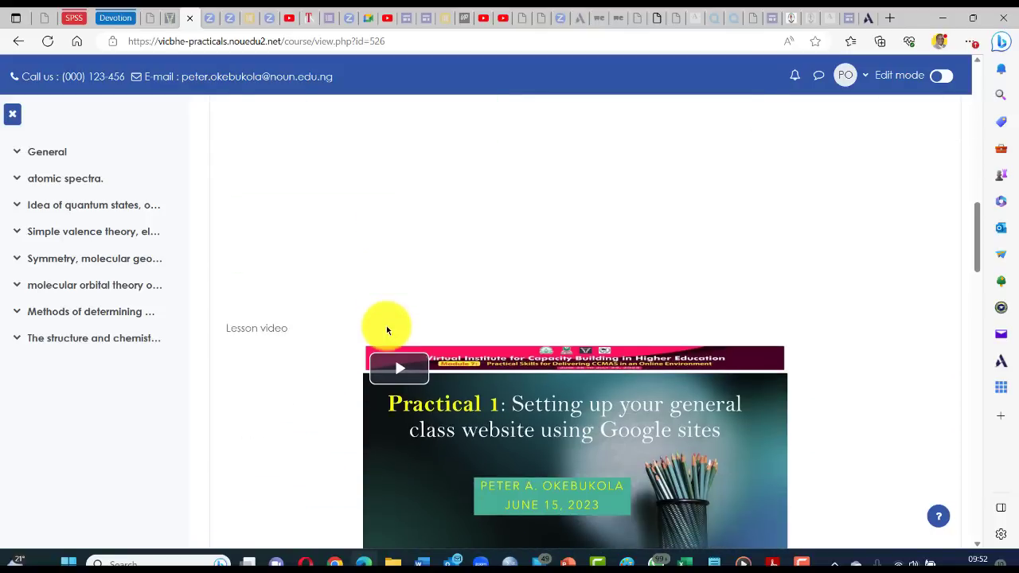
pyautogui.scroll(2, 386, 326)
pyautogui.scroll(-6, 395, 291)
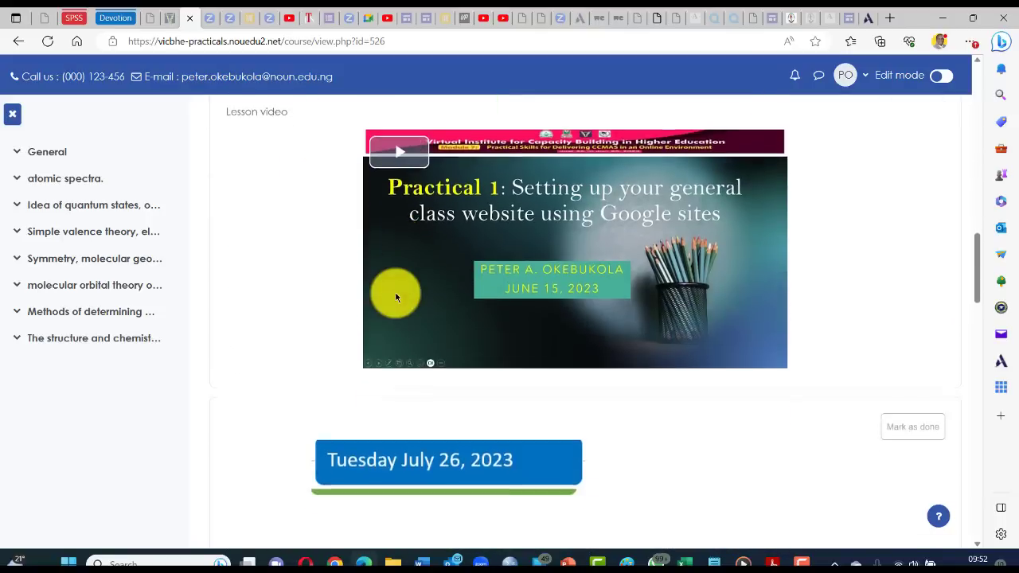
pyautogui.scroll(-3, 478, 234)
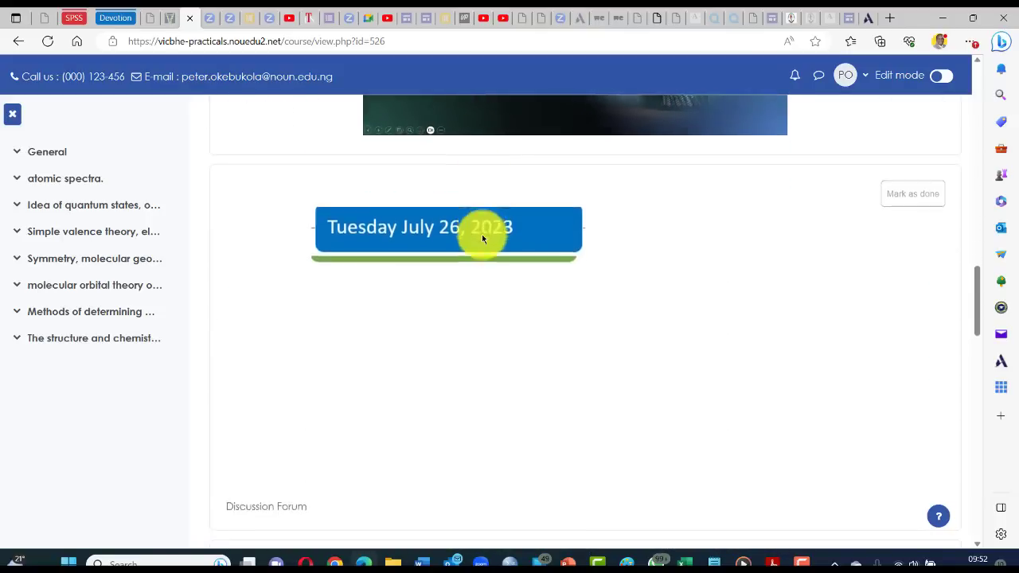
pyautogui.scroll(-7, 413, 221)
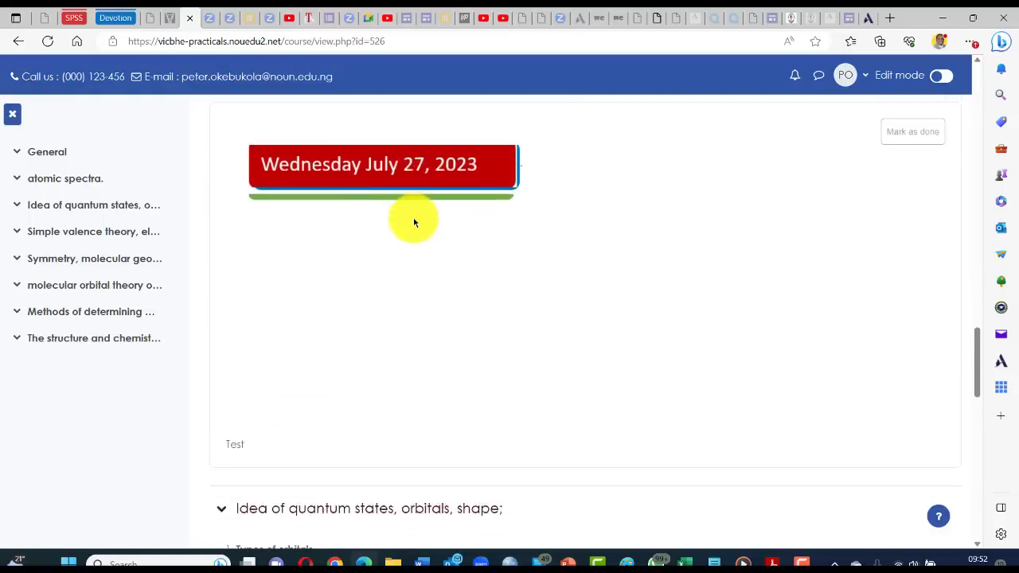
# - Examine the remaining course topics, from quantum states and orbitals to the chemistry of main group element compounds
pyautogui.scroll(-5, 414, 222)
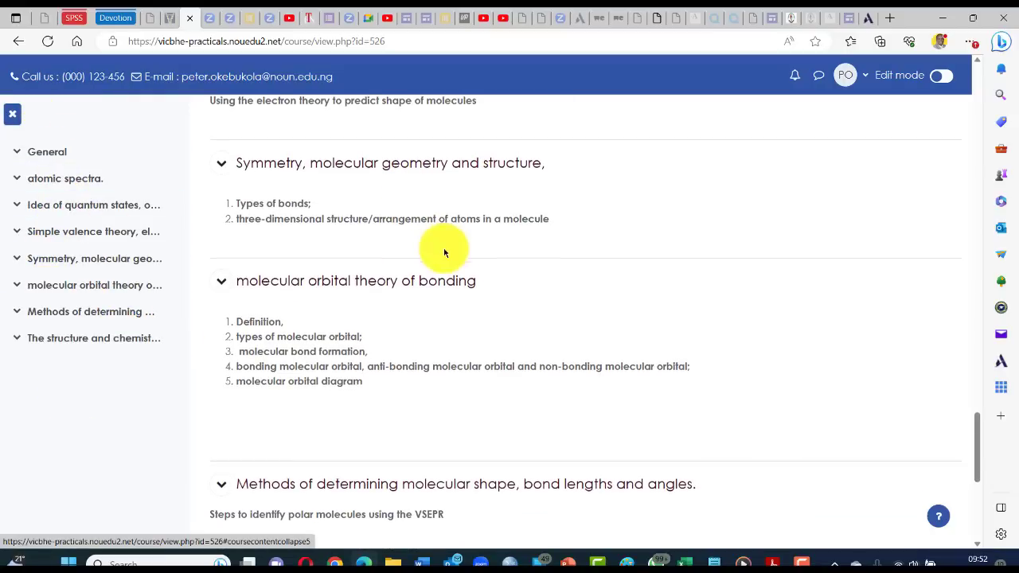
pyautogui.scroll(-5, 443, 248)
pyautogui.scroll(3, 447, 239)
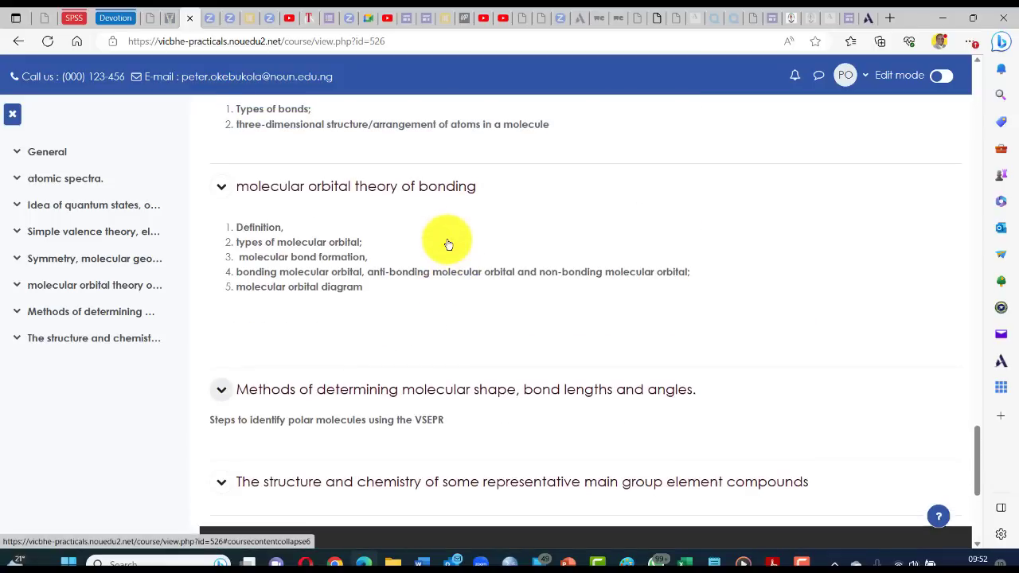
pyautogui.scroll(-2, 448, 238)
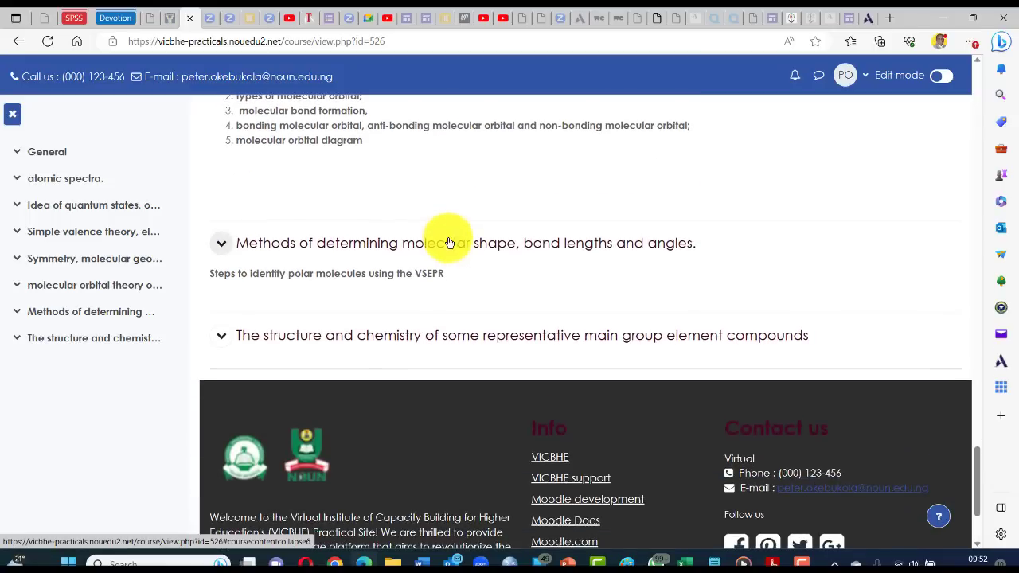
pyautogui.click(223, 338)
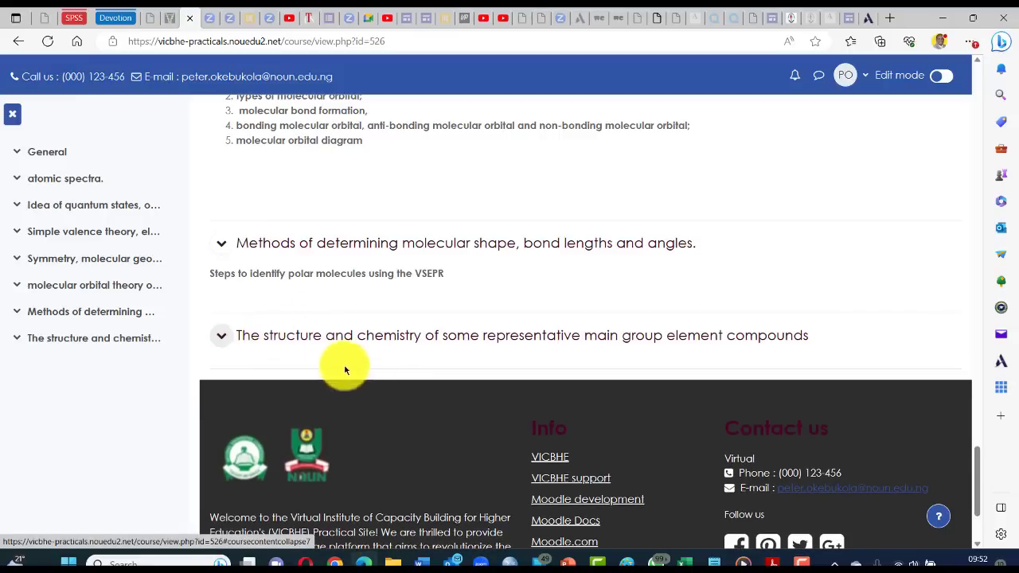
# - Review the course outline again in reverse, from the molecular topics back to the dated lessons and the welcome note
pyautogui.scroll(3, 439, 200)
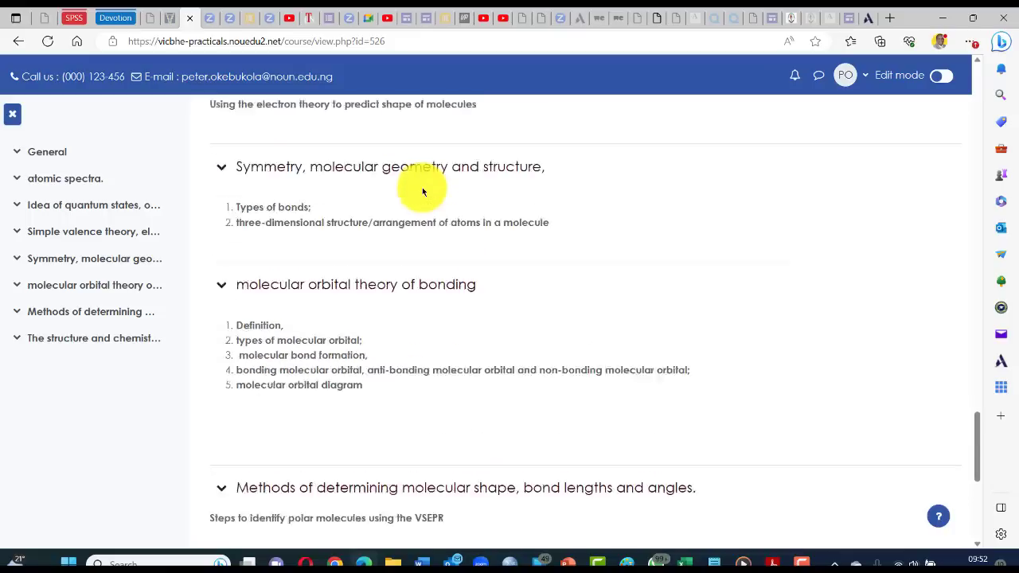
pyautogui.scroll(2, 423, 191)
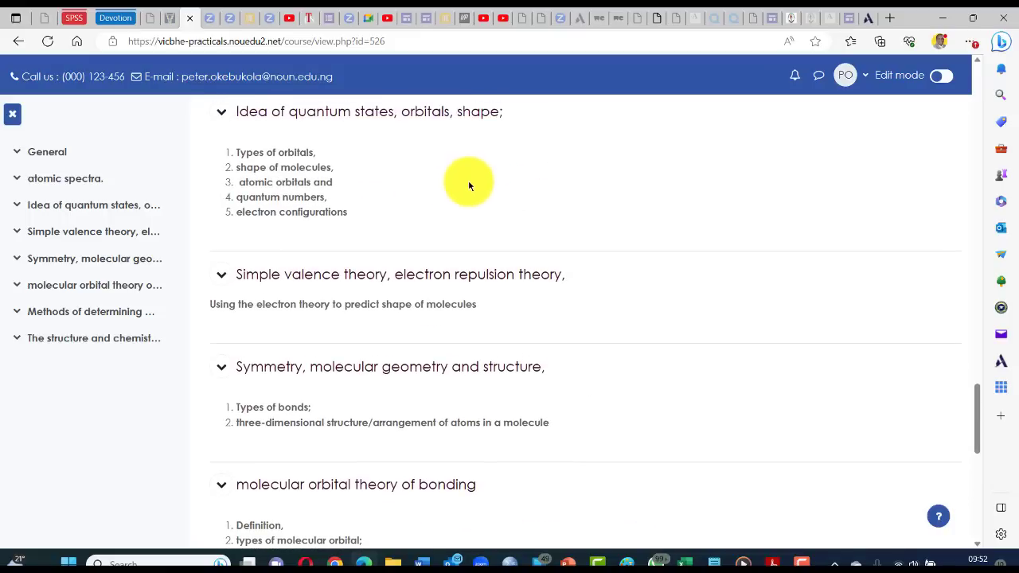
pyautogui.scroll(10, 471, 182)
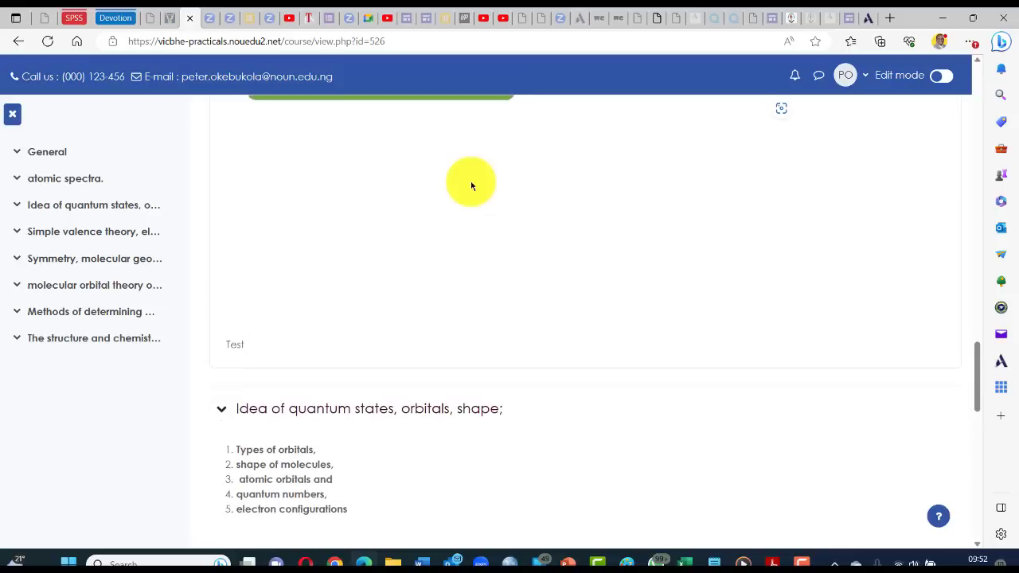
pyautogui.scroll(4, 470, 185)
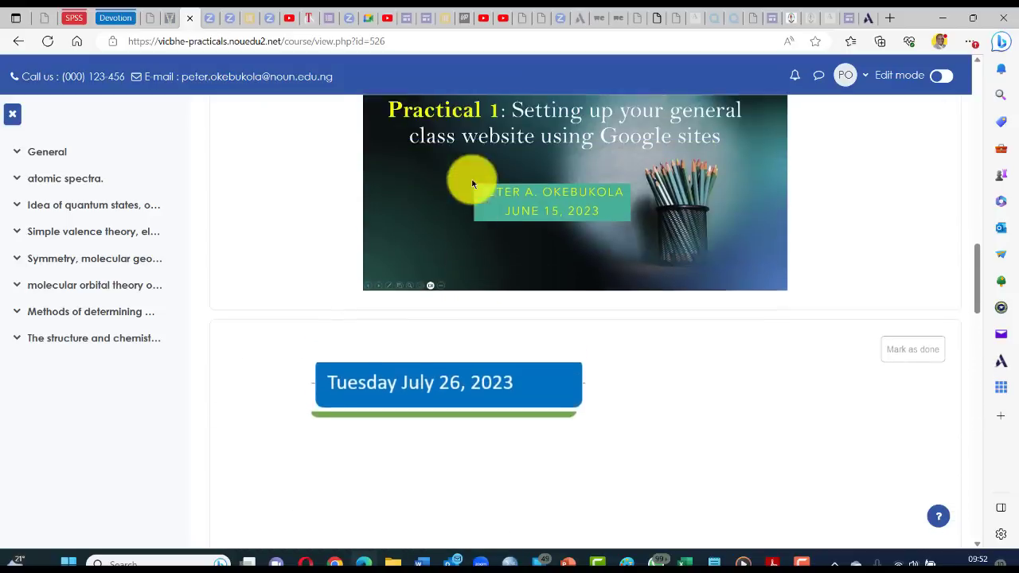
pyautogui.scroll(-3, 473, 182)
pyautogui.scroll(-4, 473, 183)
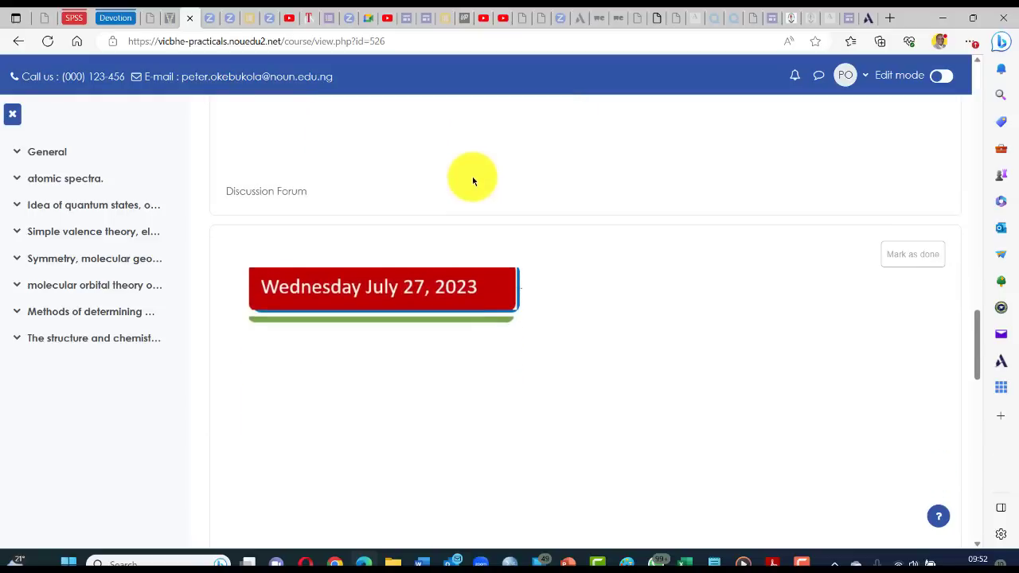
pyautogui.scroll(6, 474, 172)
pyautogui.scroll(4, 475, 173)
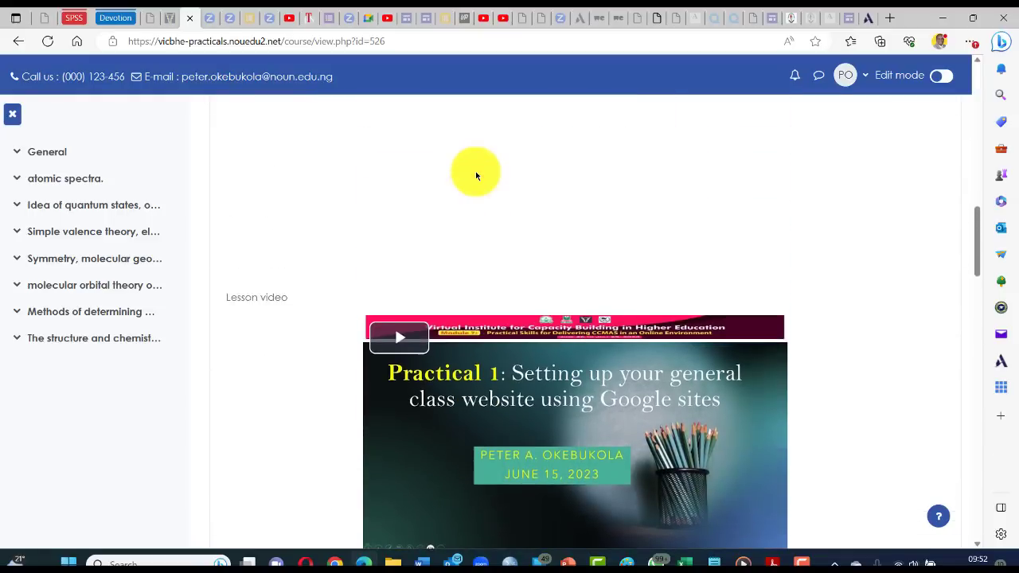
pyautogui.scroll(2, 479, 175)
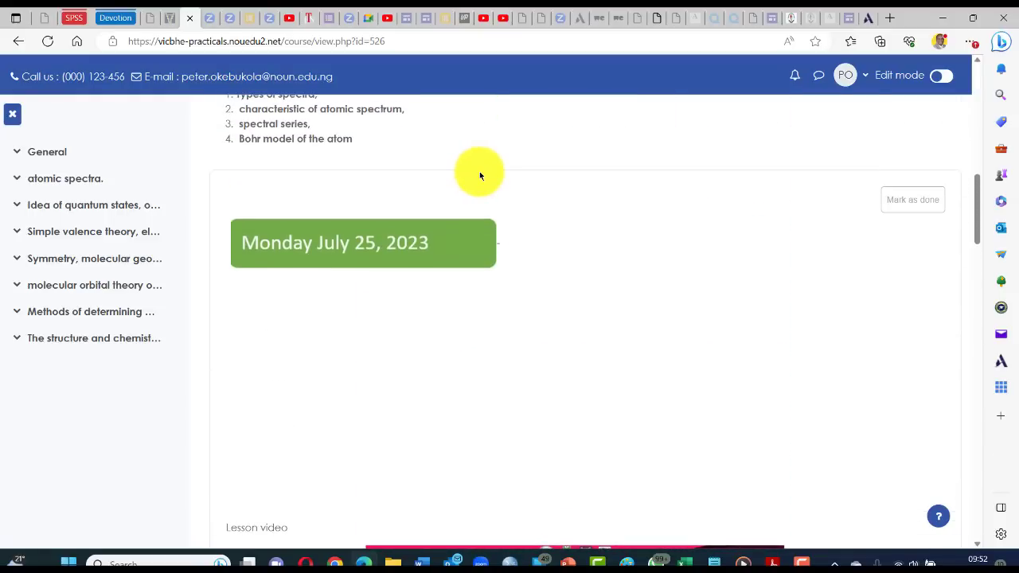
pyautogui.scroll(3, 479, 175)
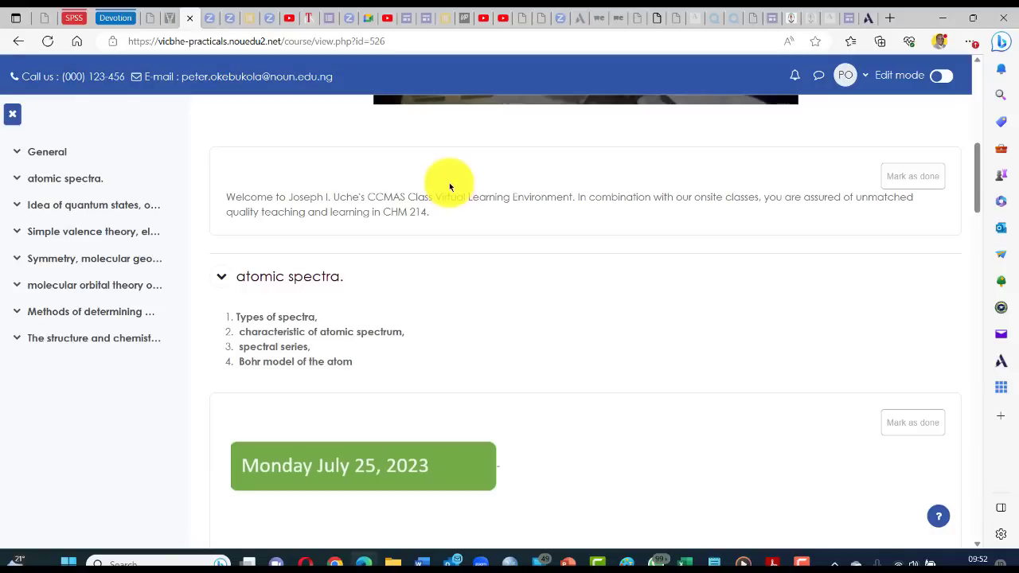
pyautogui.hotkey('alt', 'Tab')
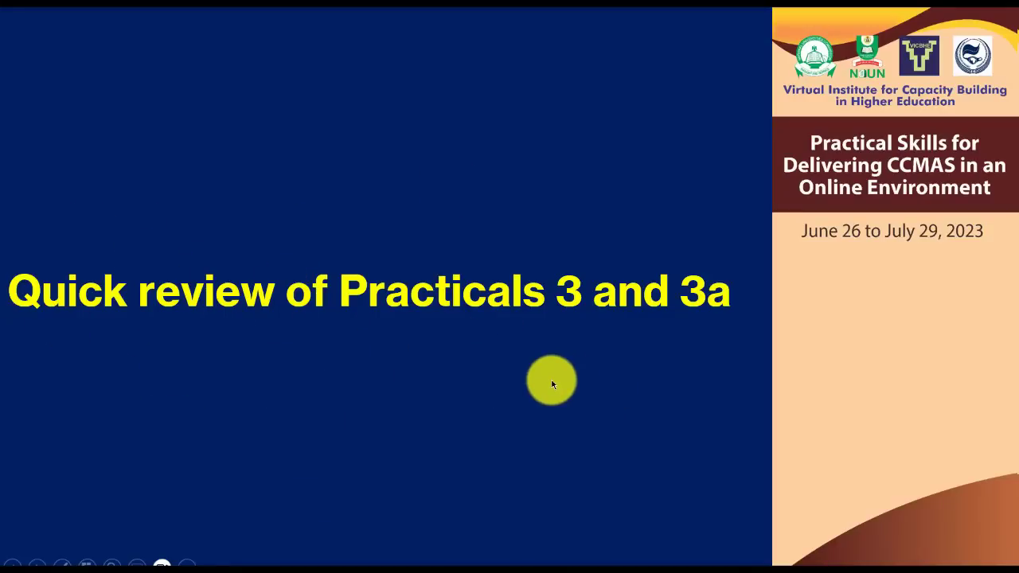
pyautogui.click(535, 352)
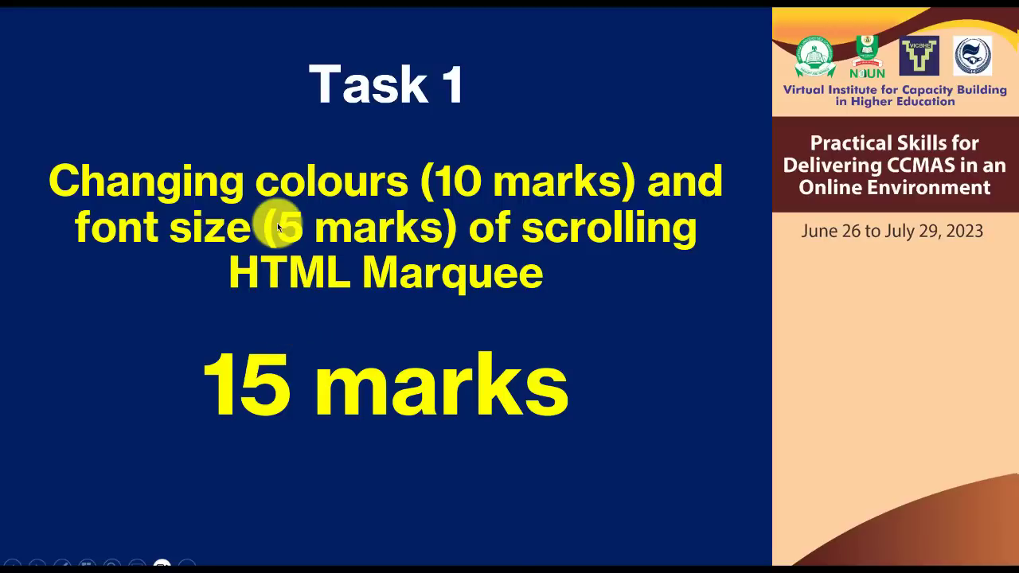
# - Switch to Chrome and look through the Google search results for "colours", from the colour chart images to the web results
pyautogui.hotkey('alt', 'Tab')
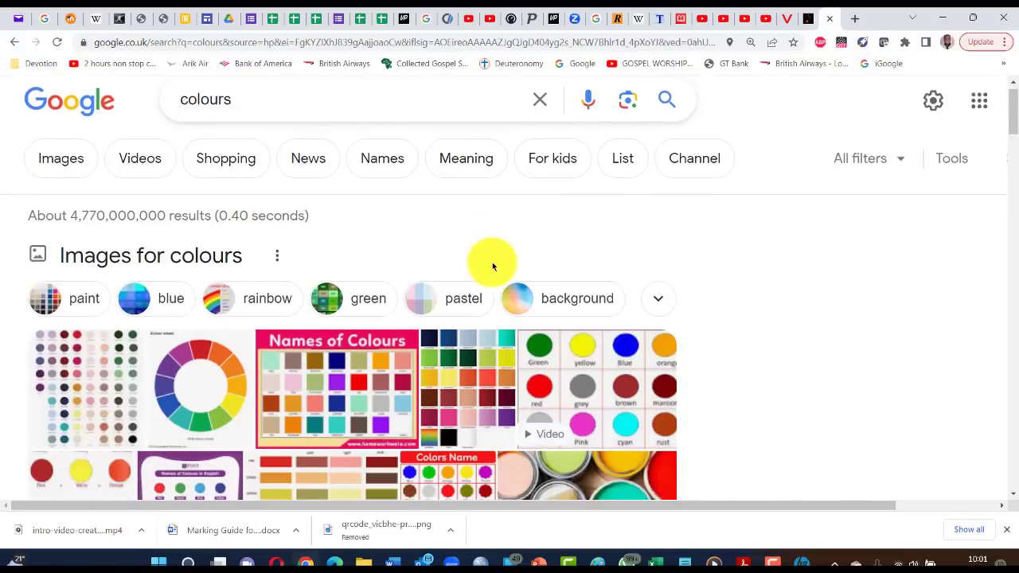
pyautogui.scroll(-2, 482, 266)
pyautogui.scroll(-5, 239, 292)
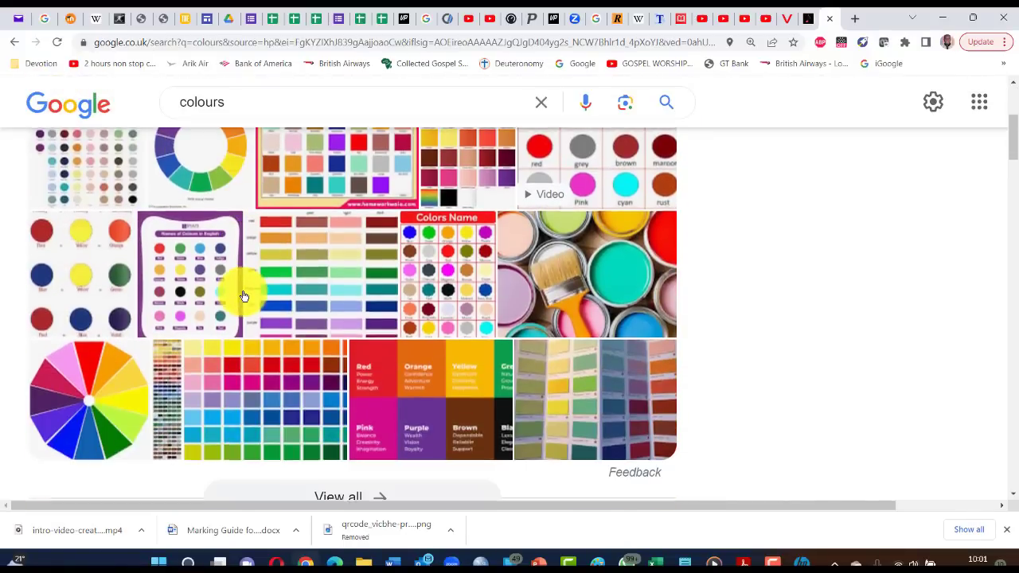
pyautogui.scroll(-2, 245, 296)
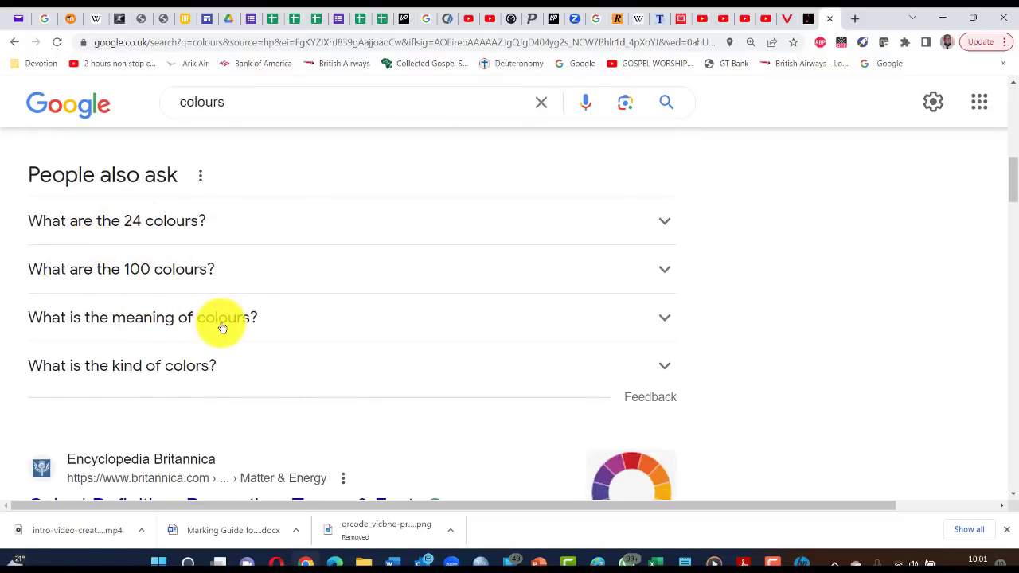
pyautogui.scroll(-3, 220, 316)
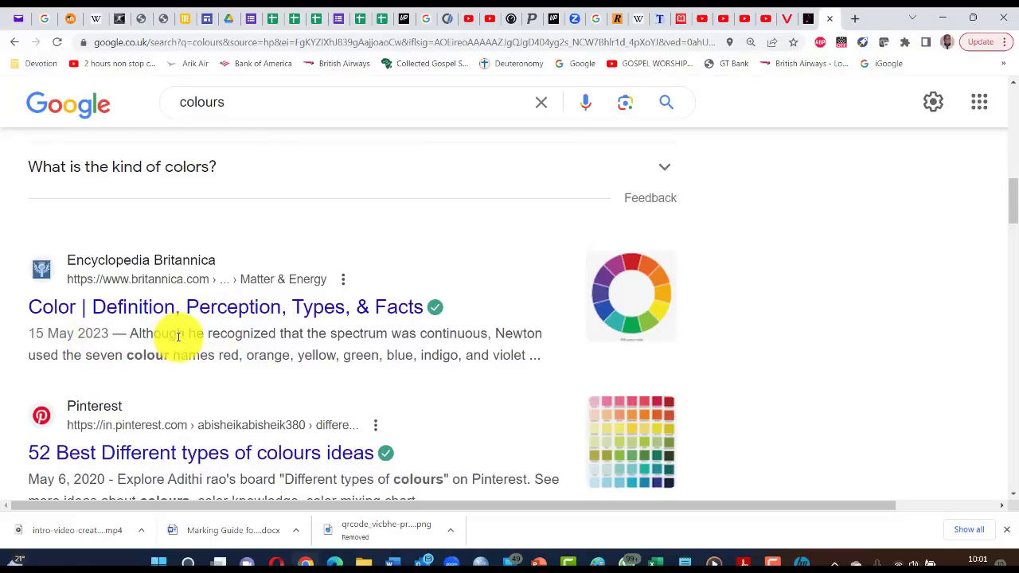
pyautogui.scroll(-2, 177, 337)
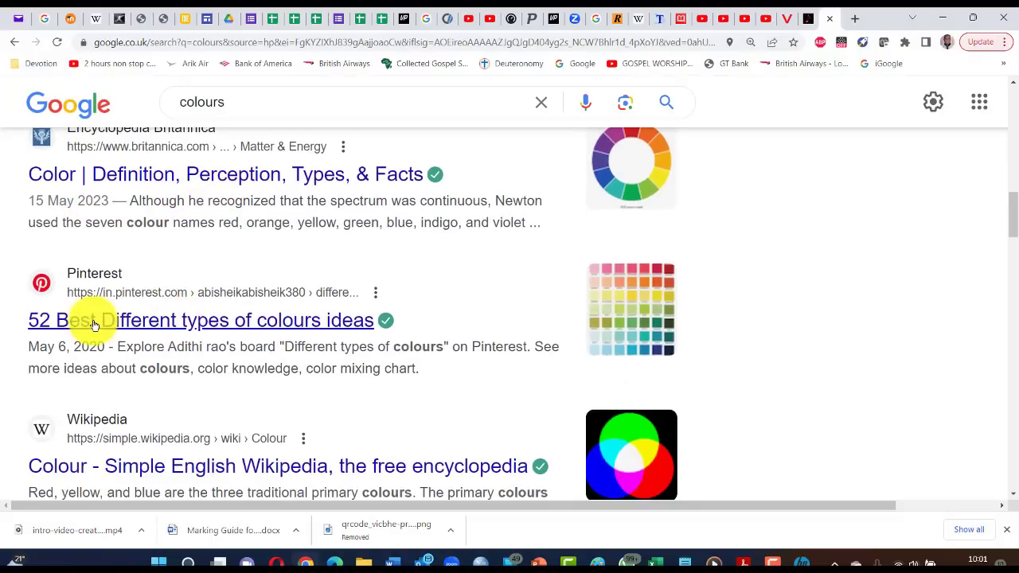
pyautogui.scroll(-2, 159, 311)
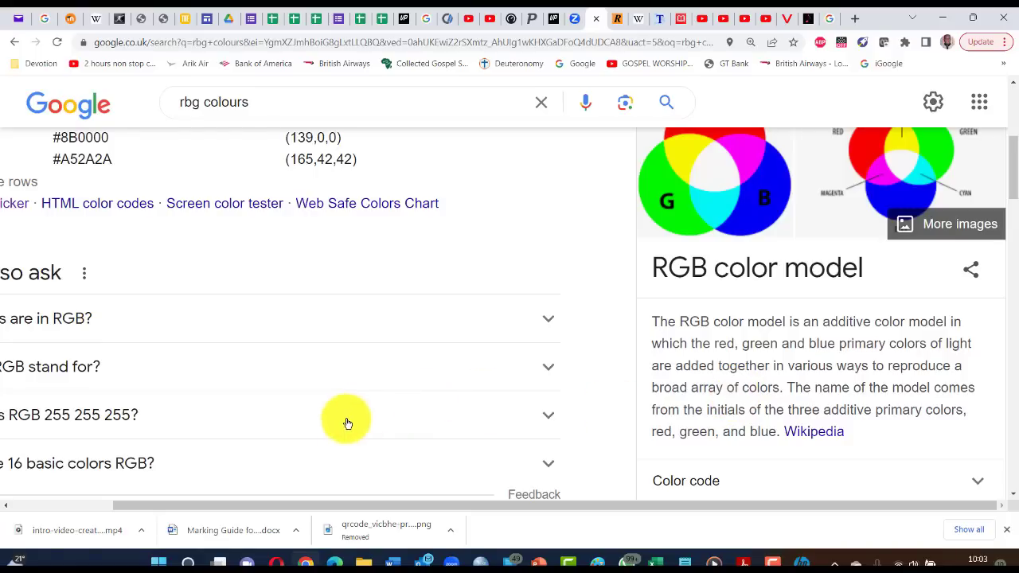
# - Examine the RGB color codes in the "rbg colours" search results and the hexadecimal codes in the "colour numeric code" results
pyautogui.moveTo(237, 506); pyautogui.dragTo(68, 505)
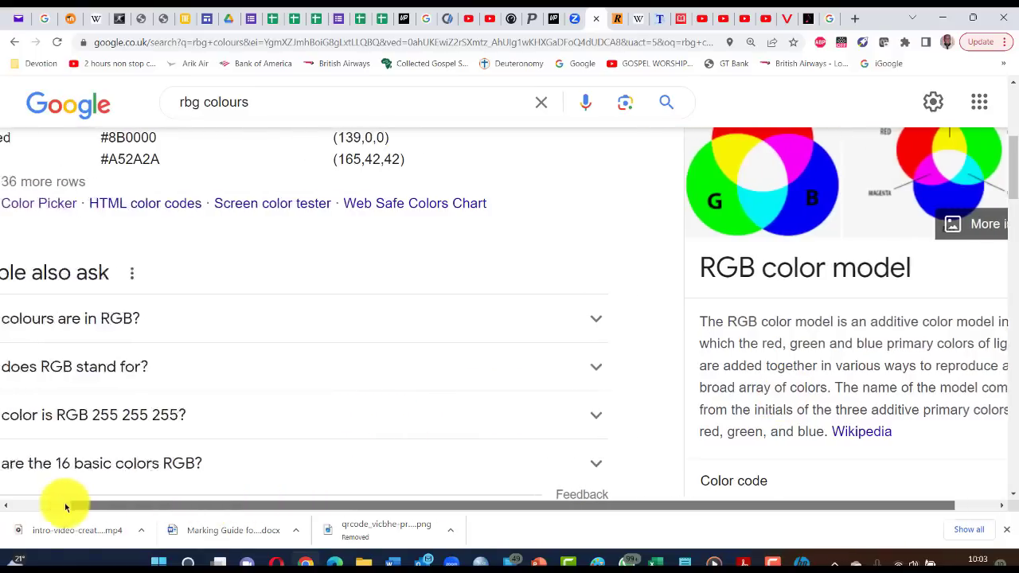
pyautogui.scroll(3, 234, 392)
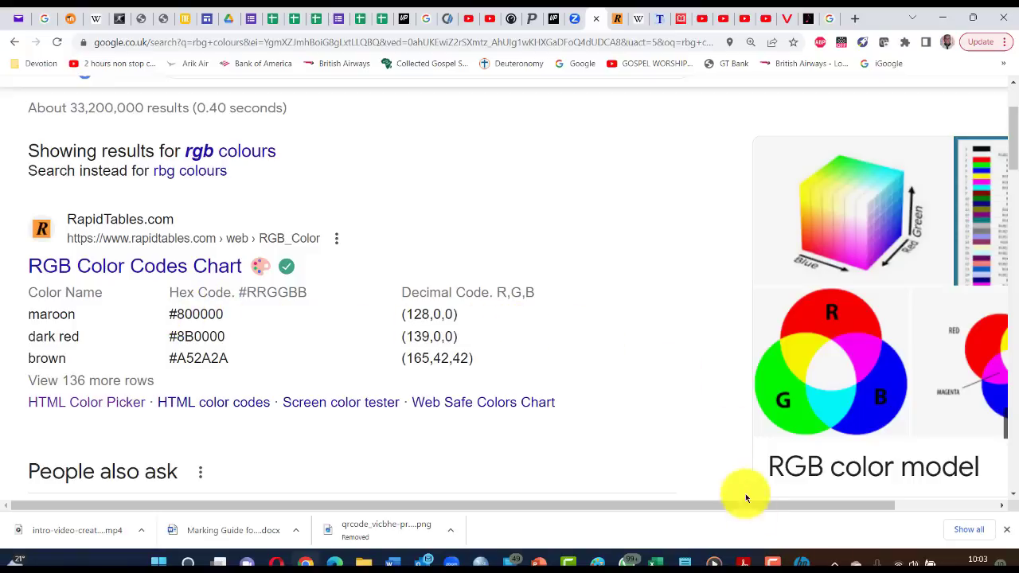
pyautogui.moveTo(779, 510); pyautogui.dragTo(952, 510)
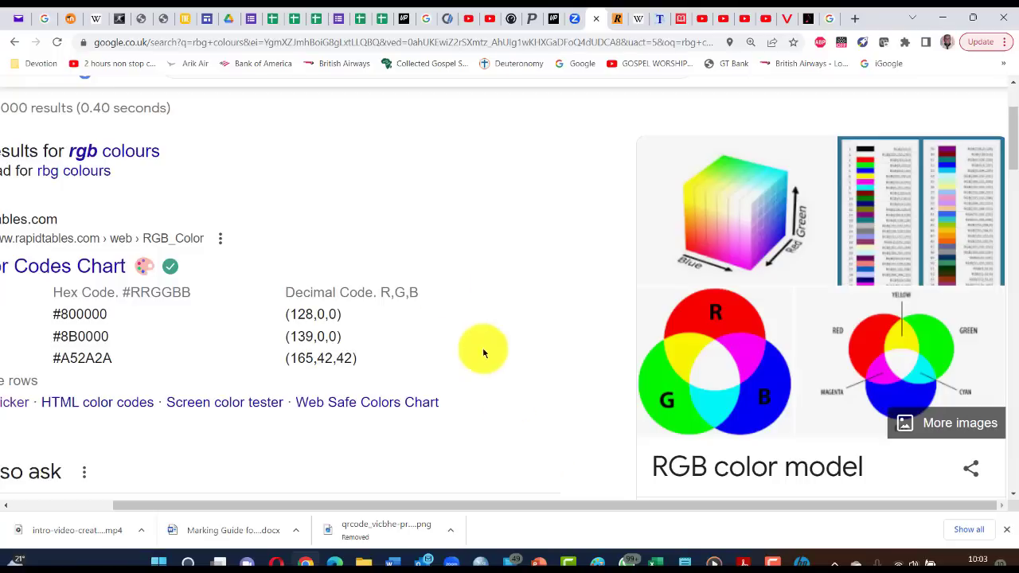
pyautogui.click(427, 27)
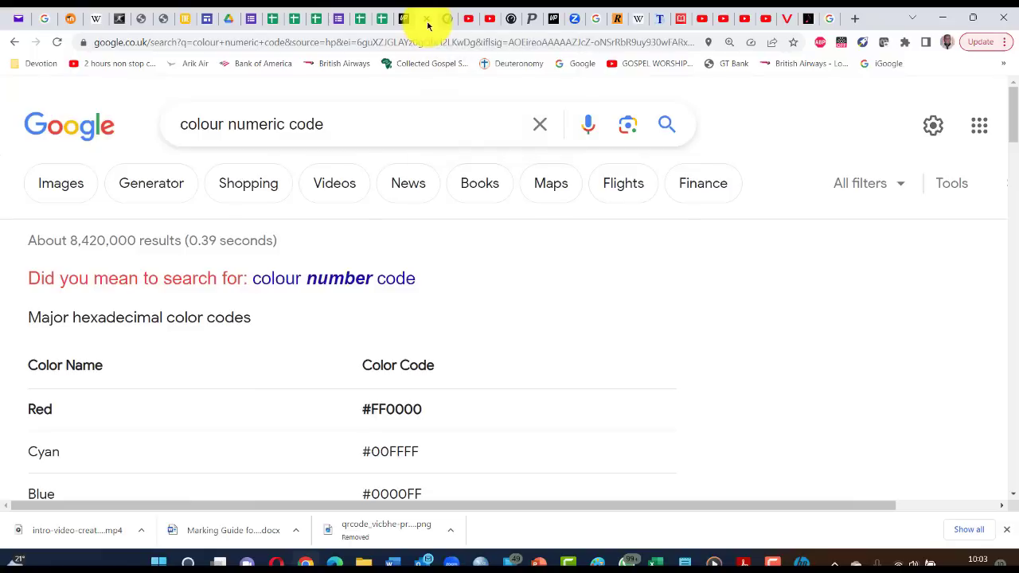
pyautogui.scroll(-2, 470, 300)
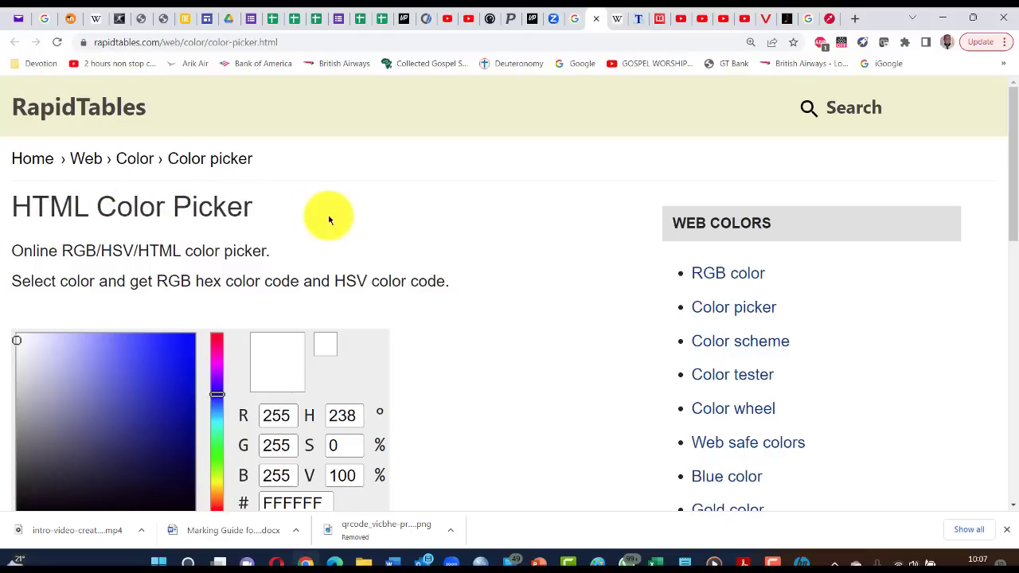
# - Pick a dark blue in the HTML Color Picker with hue 216, saturation 80% and value 43% (hex 16396E)
pyautogui.scroll(-1, 329, 215)
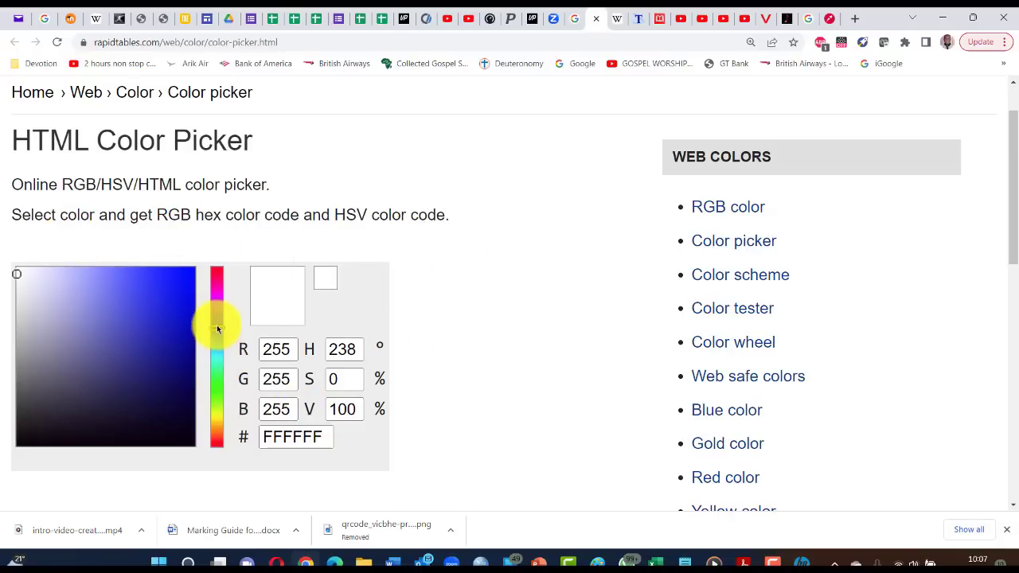
pyautogui.moveTo(217, 324); pyautogui.dragTo(218, 343)
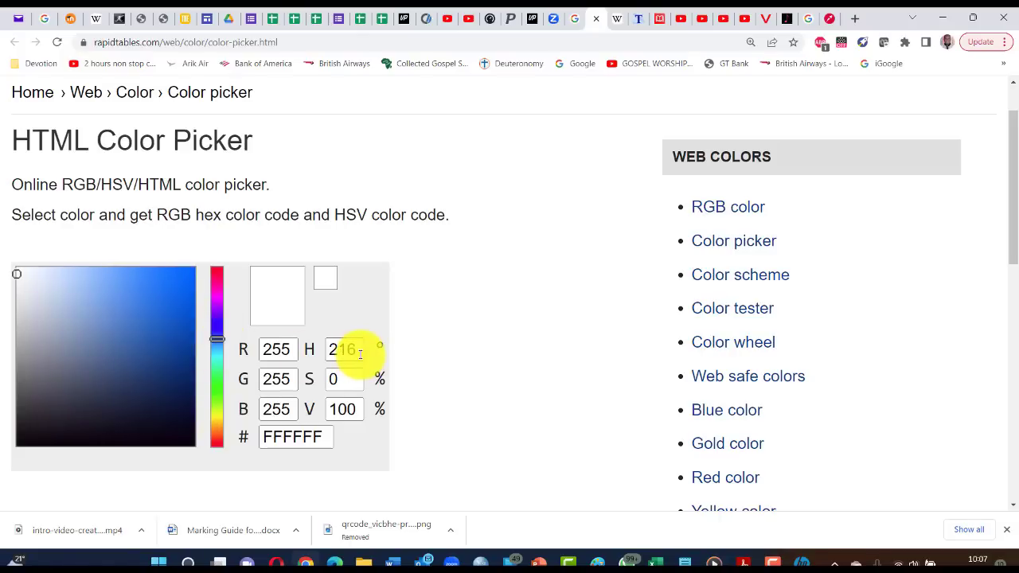
pyautogui.click(159, 375)
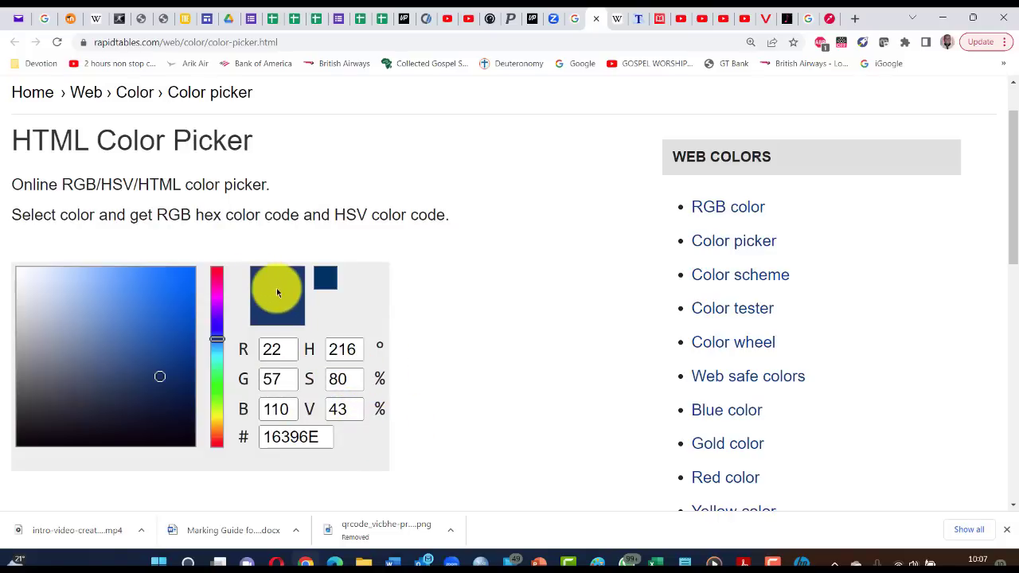
# - Copy the hex code 16396E of the chosen dark blue from the HTML Color Picker
pyautogui.scroll(1, 278, 289)
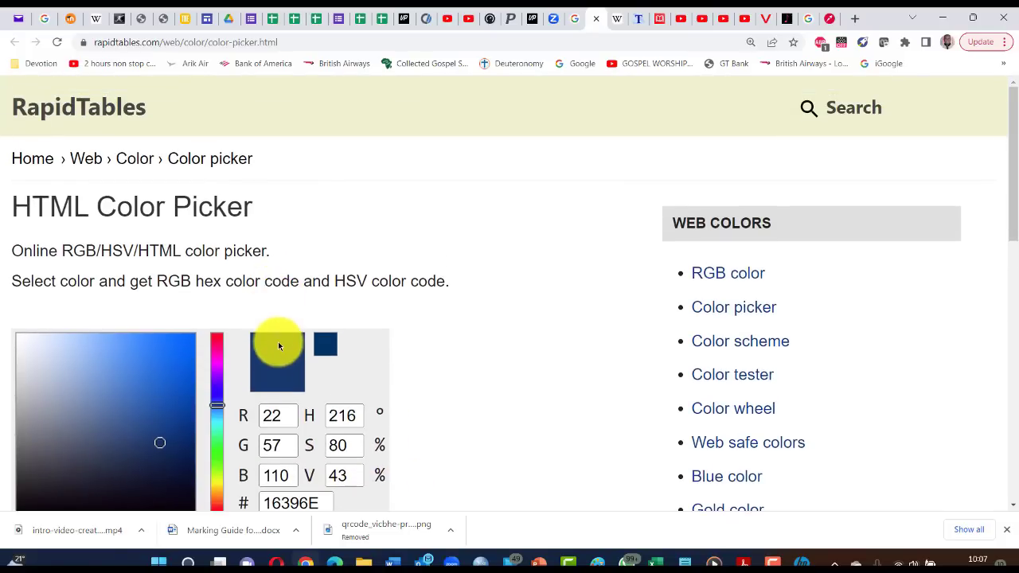
pyautogui.scroll(-2, 277, 346)
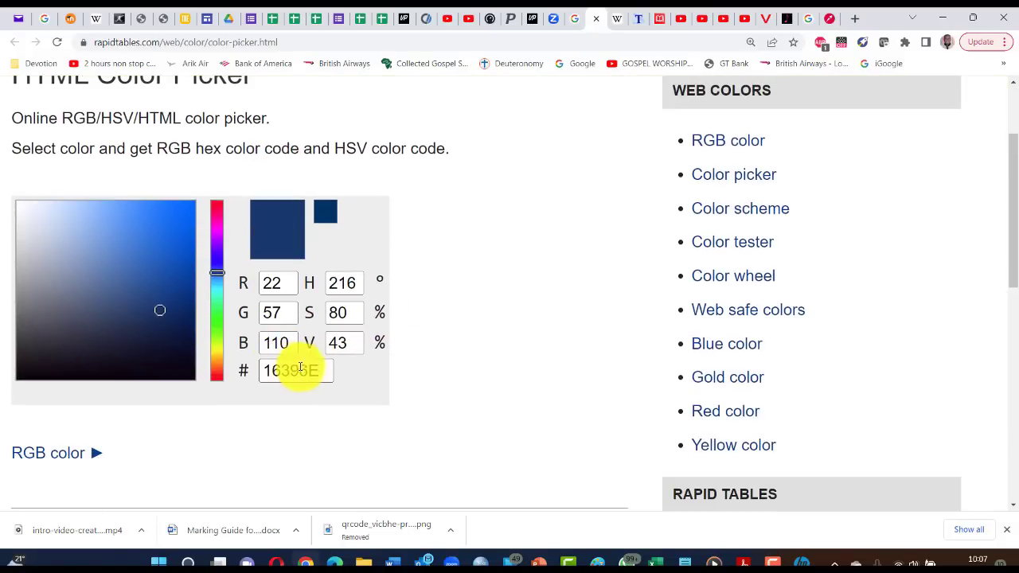
pyautogui.moveTo(326, 371); pyautogui.dragTo(264, 370)
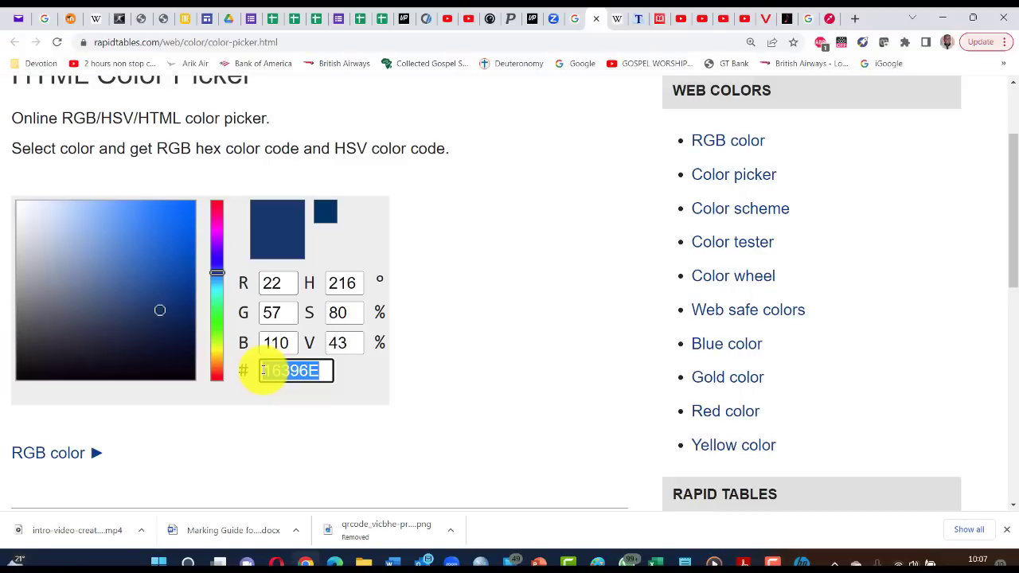
pyautogui.rightClick(291, 374)
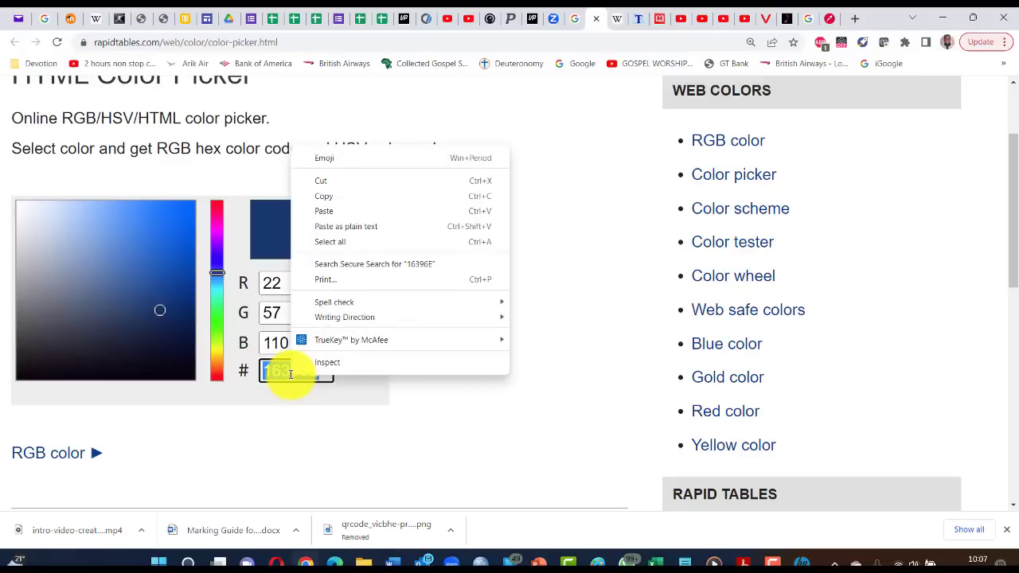
pyautogui.click(340, 197)
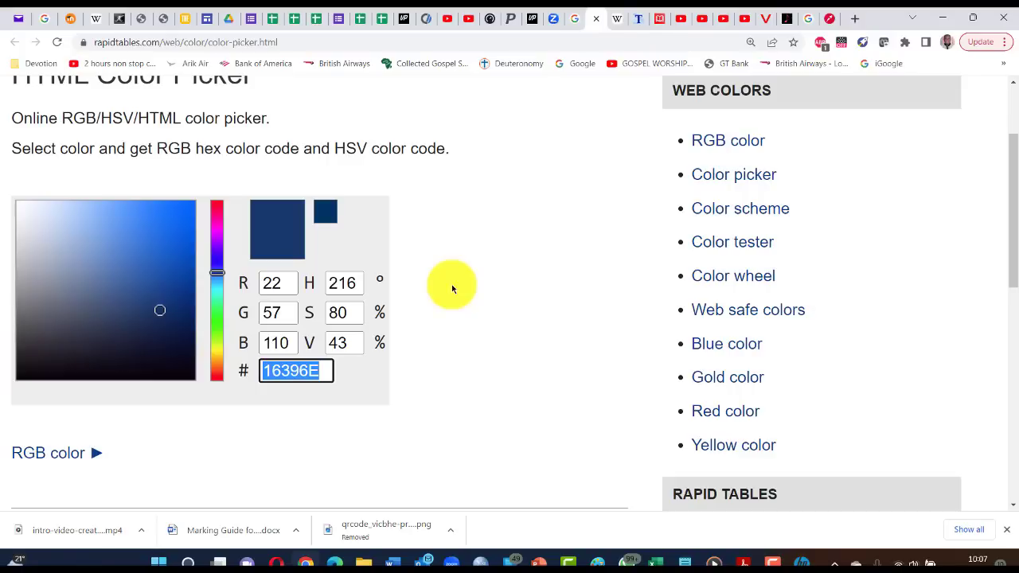
# - Switch to the VICBHE practicals site in Edge and open the Geo 201 course from the course list
pyautogui.hotkey('alt', 'Tab')
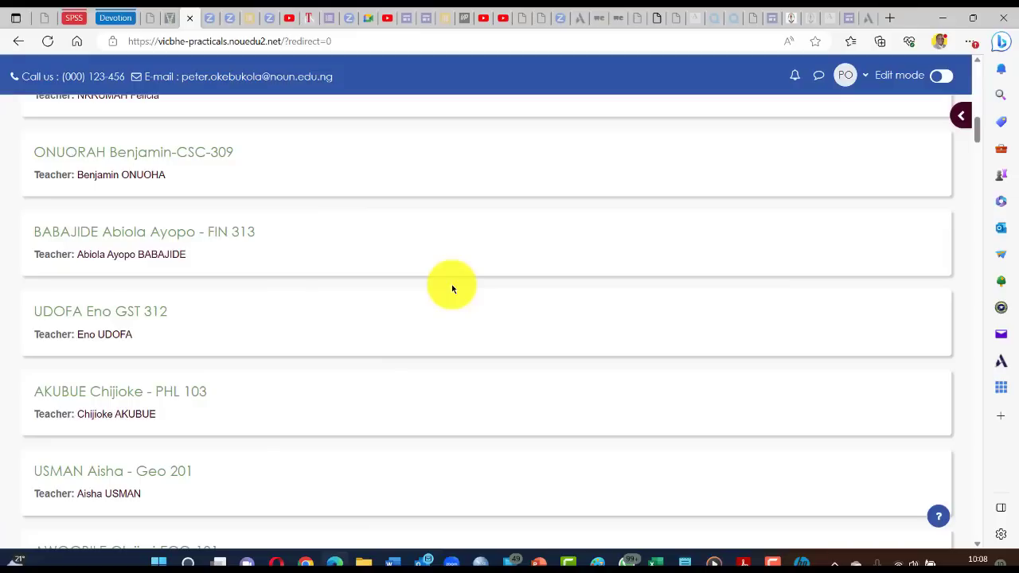
pyautogui.scroll(1, 335, 271)
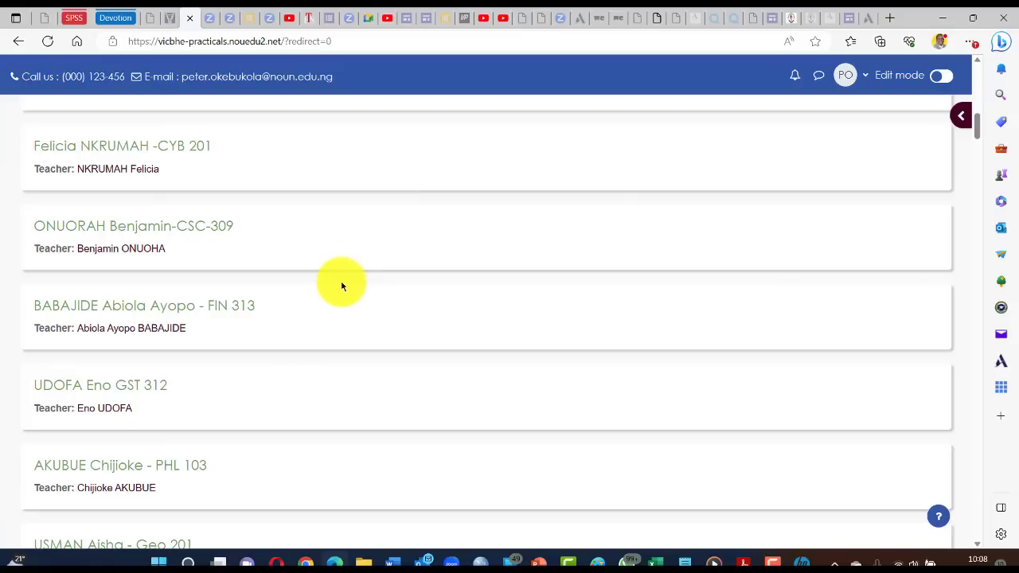
pyautogui.scroll(-2, 341, 283)
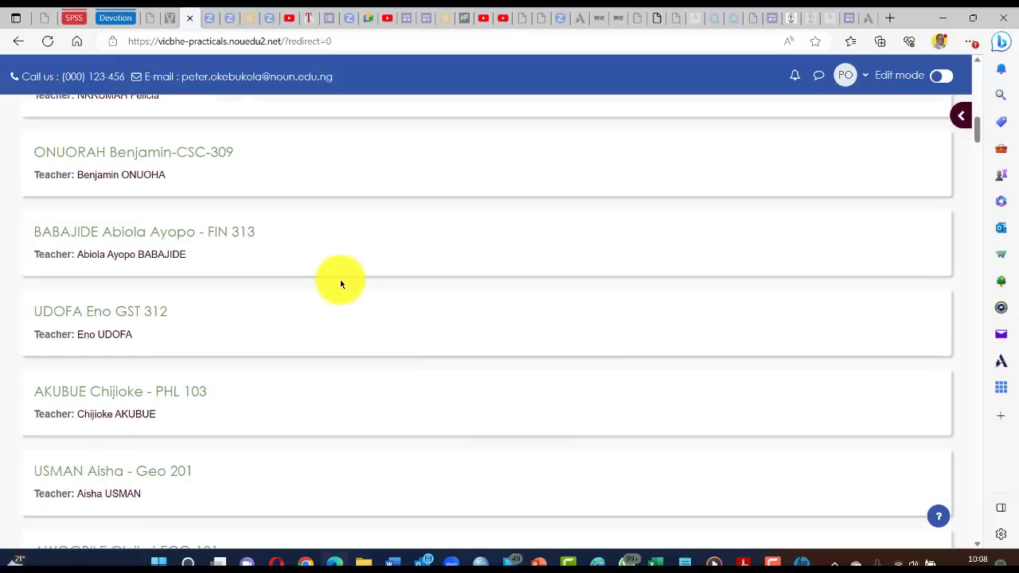
pyautogui.scroll(-2, 340, 279)
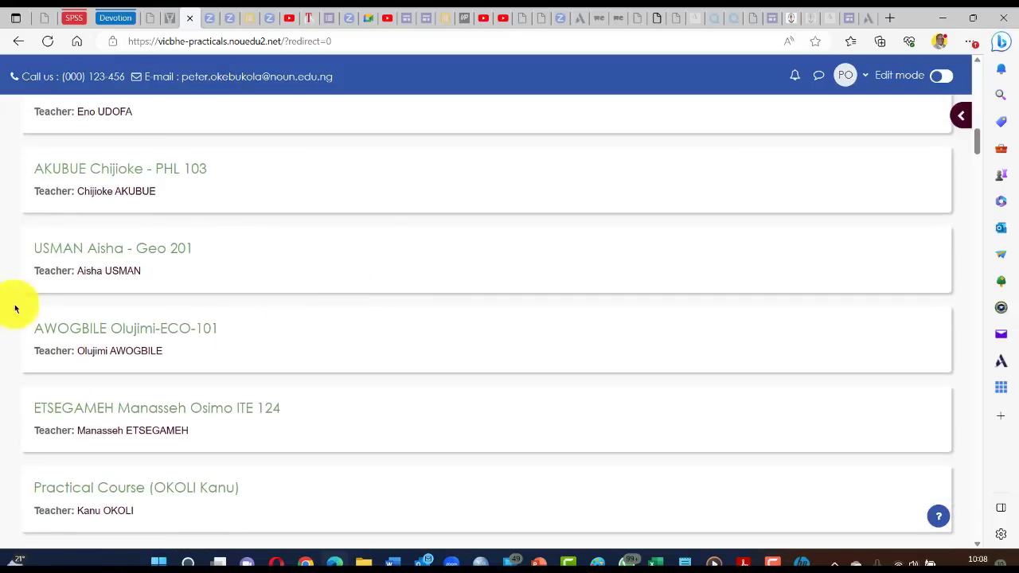
pyautogui.click(62, 250)
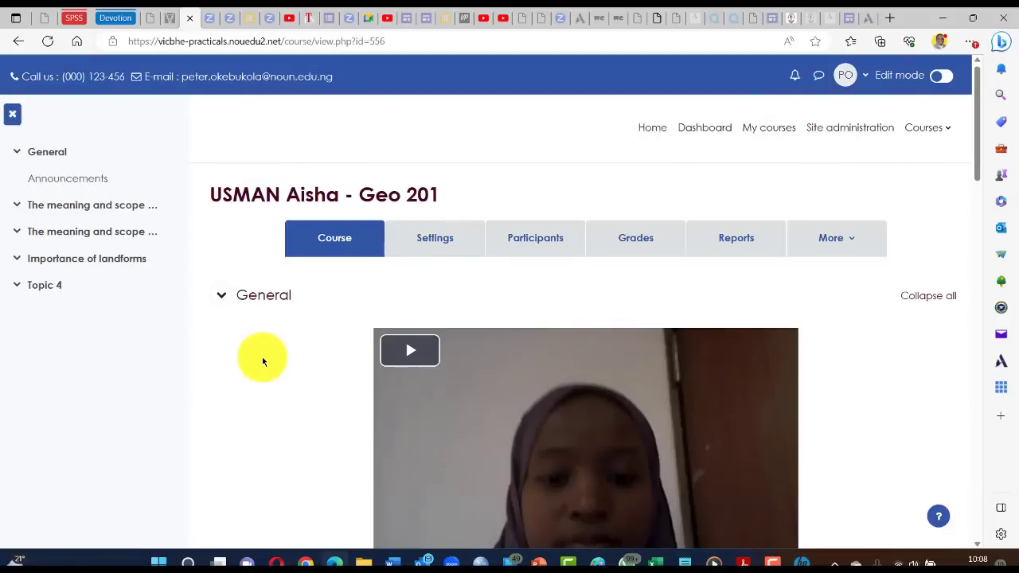
# - Locate the scrolling welcome text below the Geo 201 introductory video and turn on edit mode for the course
pyautogui.scroll(-3, 262, 357)
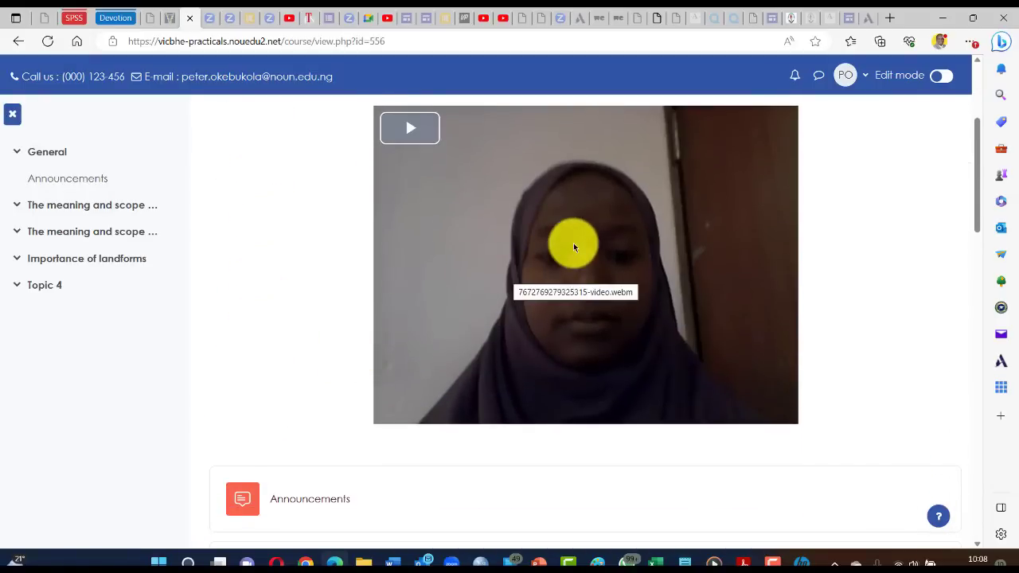
pyautogui.scroll(-3, 239, 380)
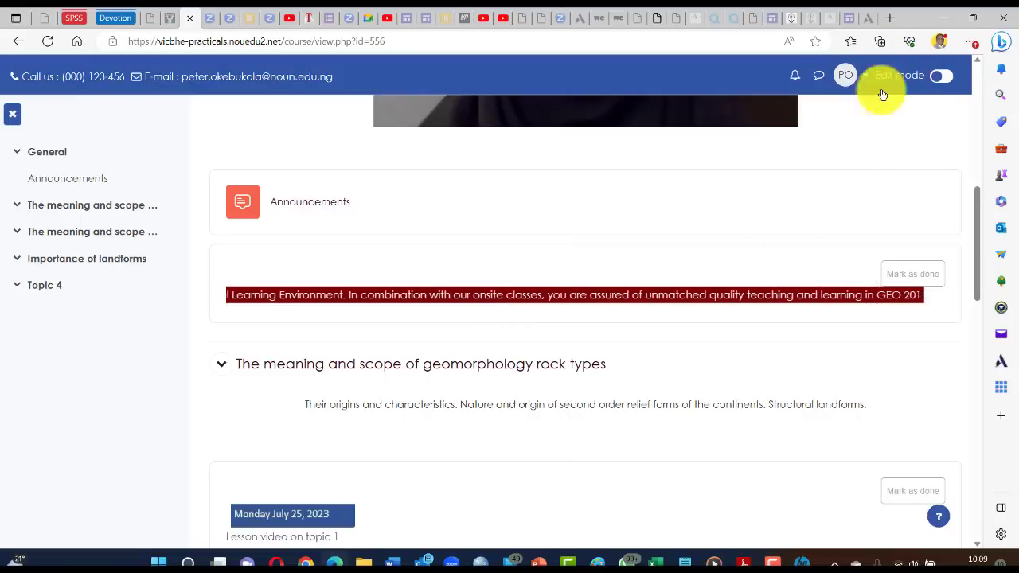
pyautogui.click(947, 75)
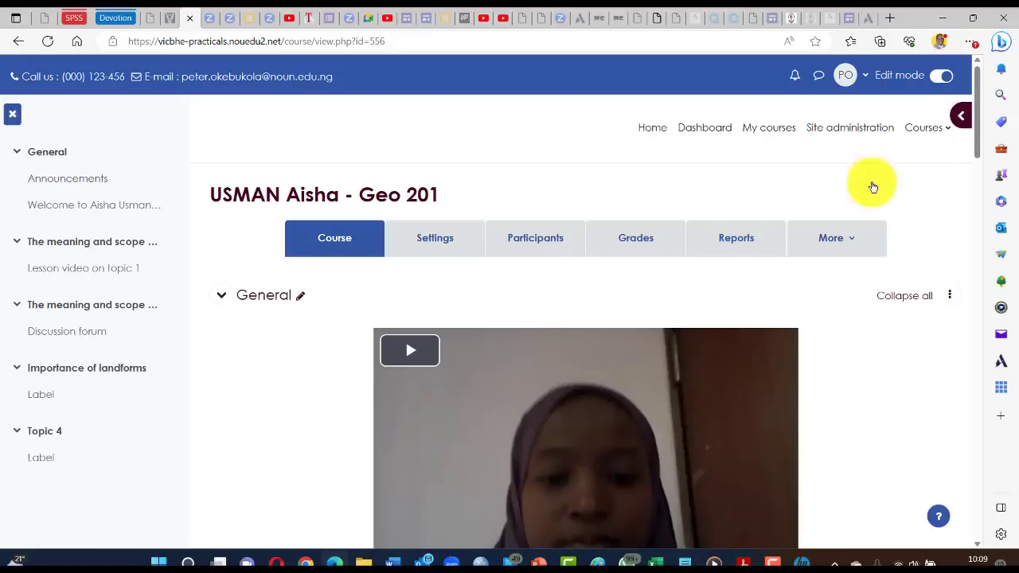
# - Open the edit settings of the scrolling welcome label in the General section of the Geo 201 course
pyautogui.scroll(-5, 311, 299)
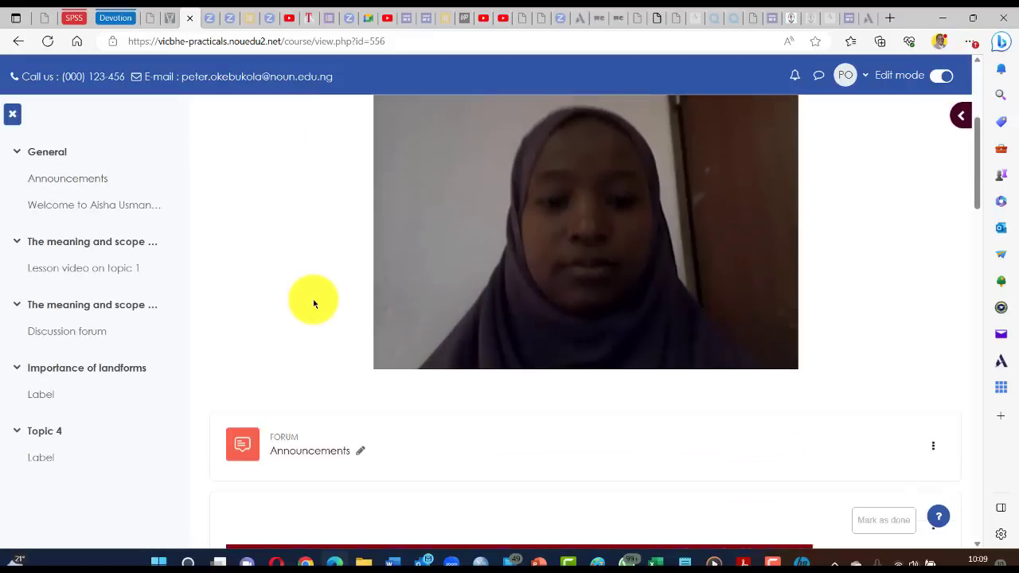
pyautogui.scroll(-1, 313, 299)
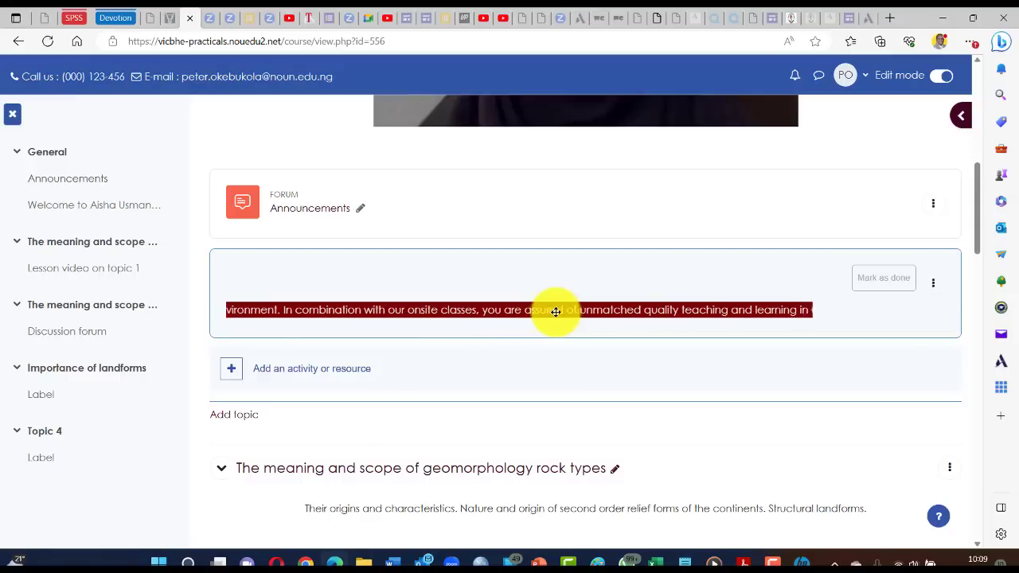
pyautogui.click(932, 285)
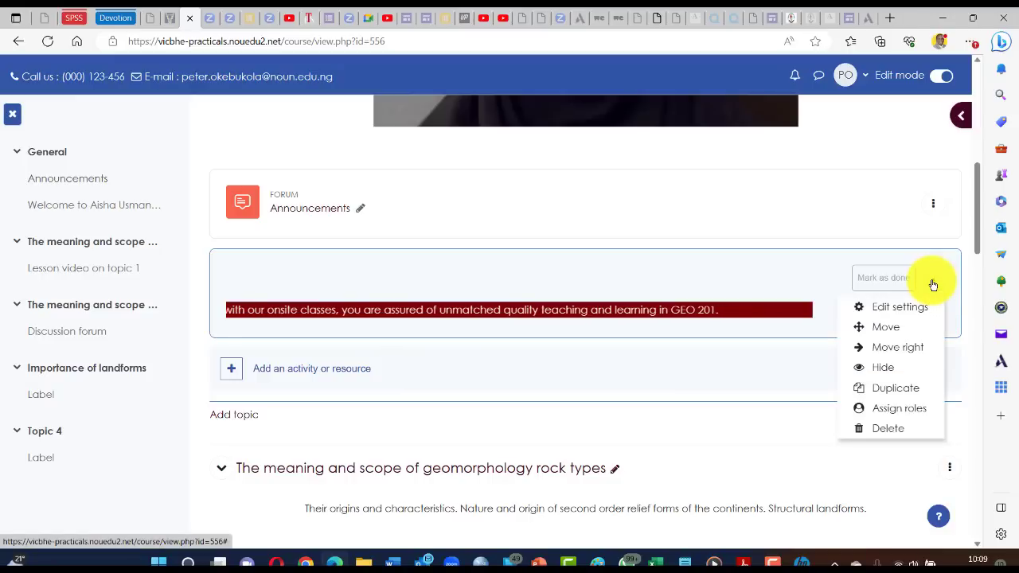
pyautogui.click(687, 209)
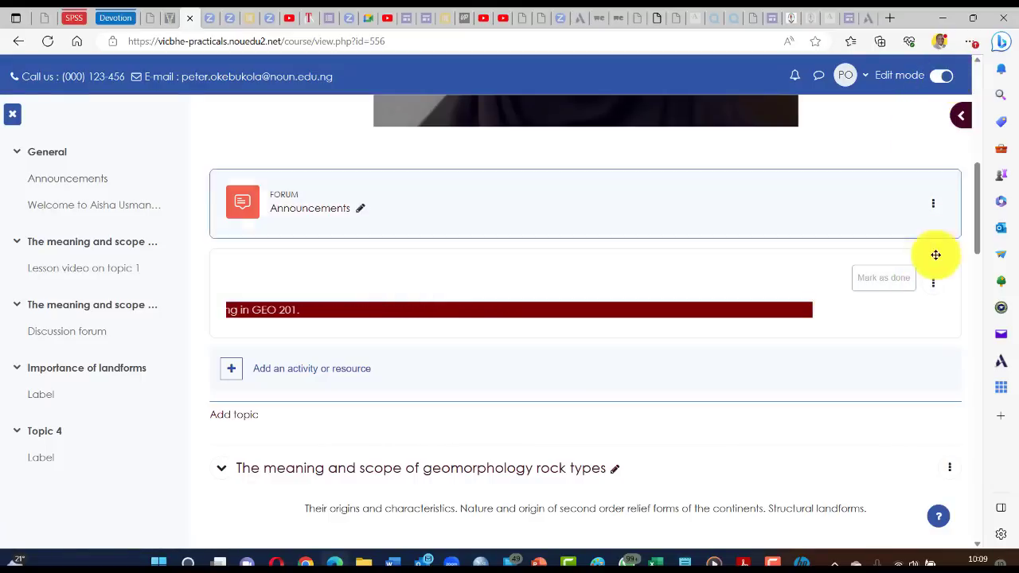
pyautogui.click(933, 284)
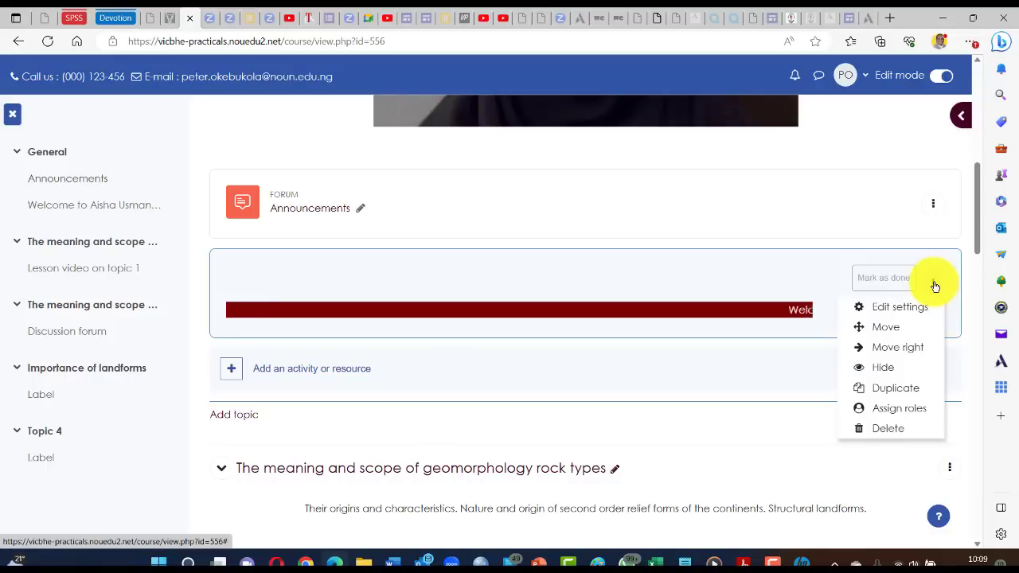
pyautogui.click(909, 307)
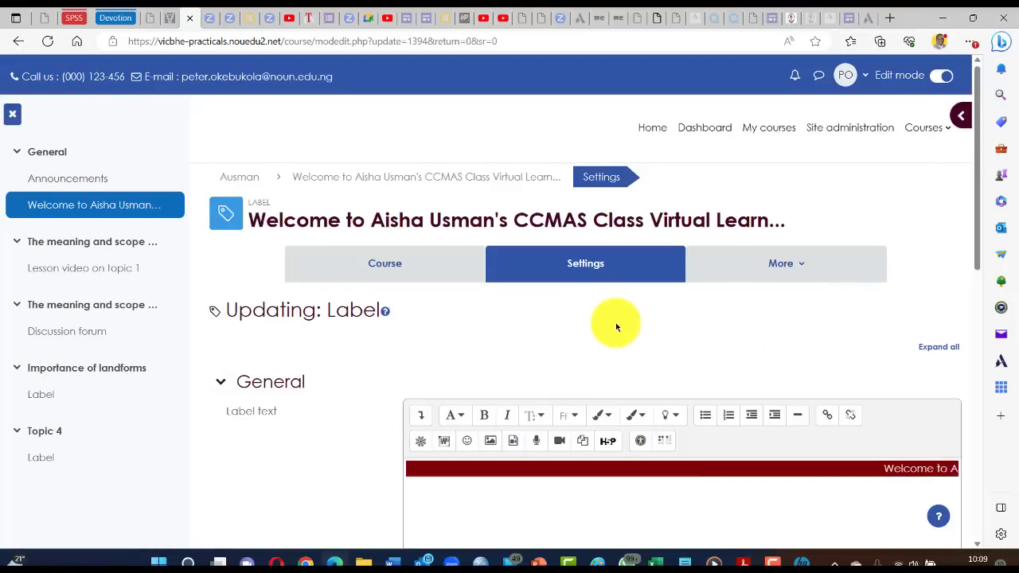
# - In the welcome label's HTML source, replace the marquee's background colour value with the copied code 16396E and save back to the course
pyautogui.scroll(-1, 615, 322)
pyautogui.scroll(-1, 615, 323)
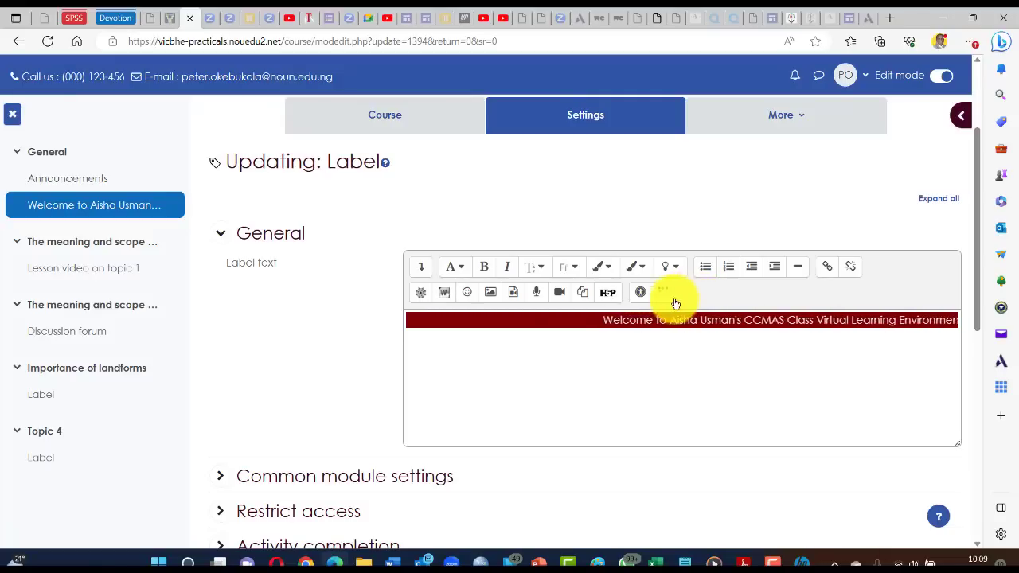
pyautogui.click(422, 268)
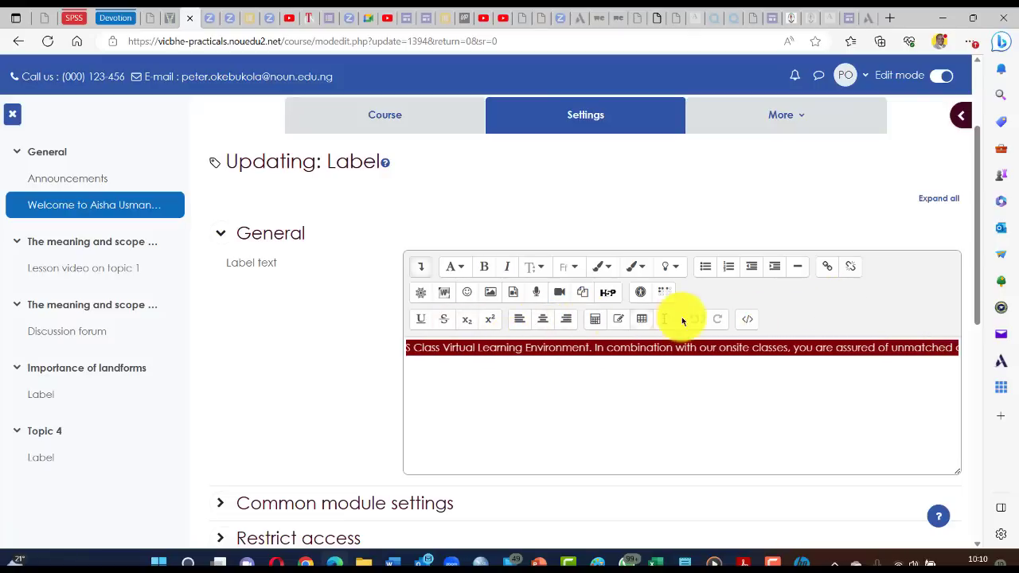
pyautogui.click(746, 321)
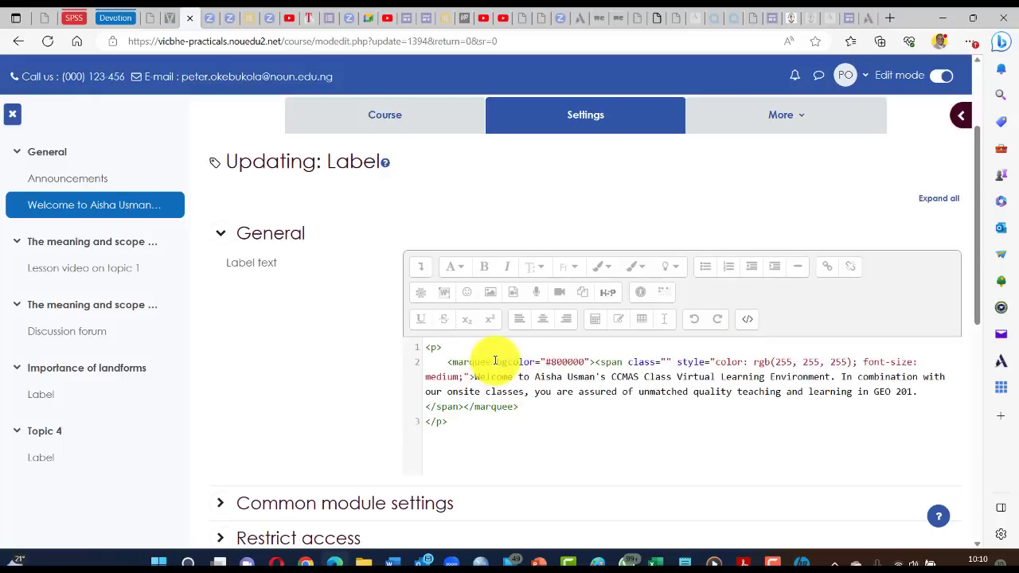
pyautogui.rightClick(560, 361)
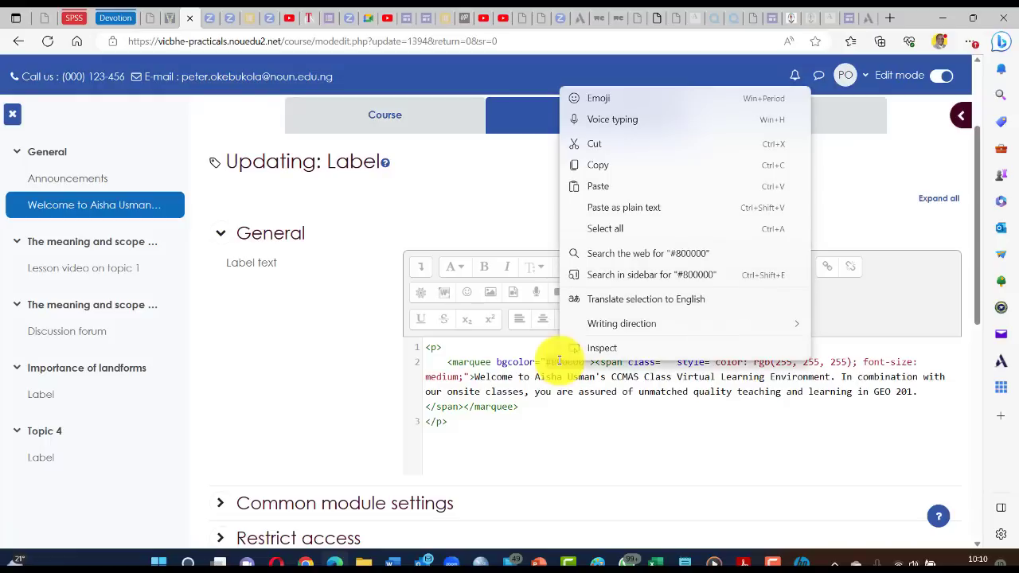
pyautogui.click(589, 187)
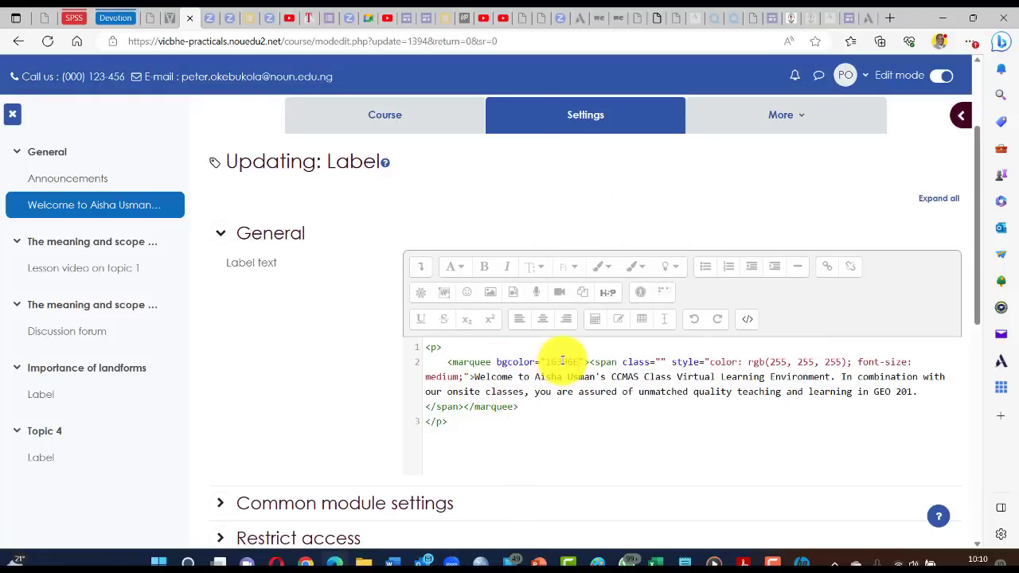
pyautogui.scroll(-5, 562, 361)
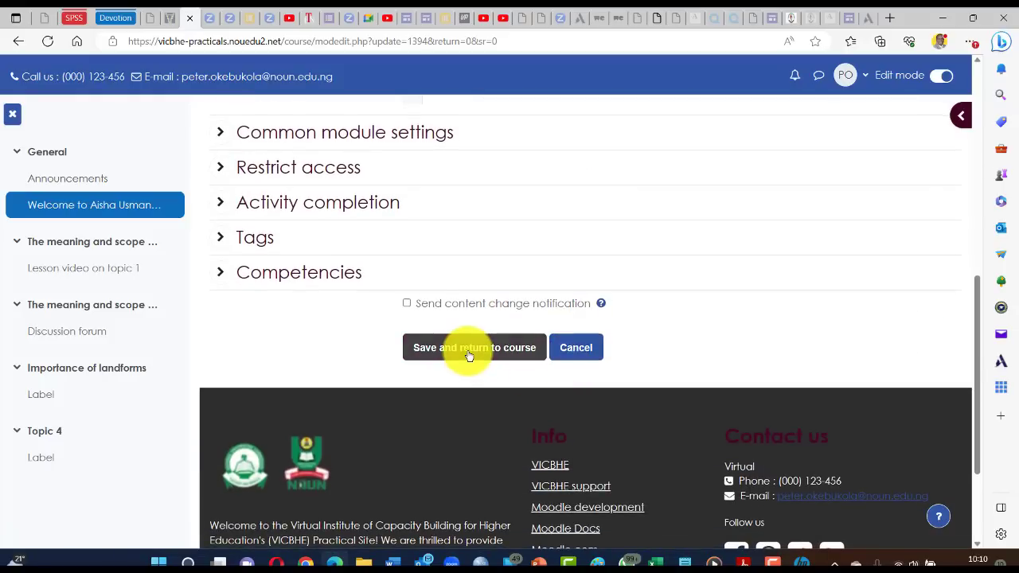
pyautogui.click(470, 356)
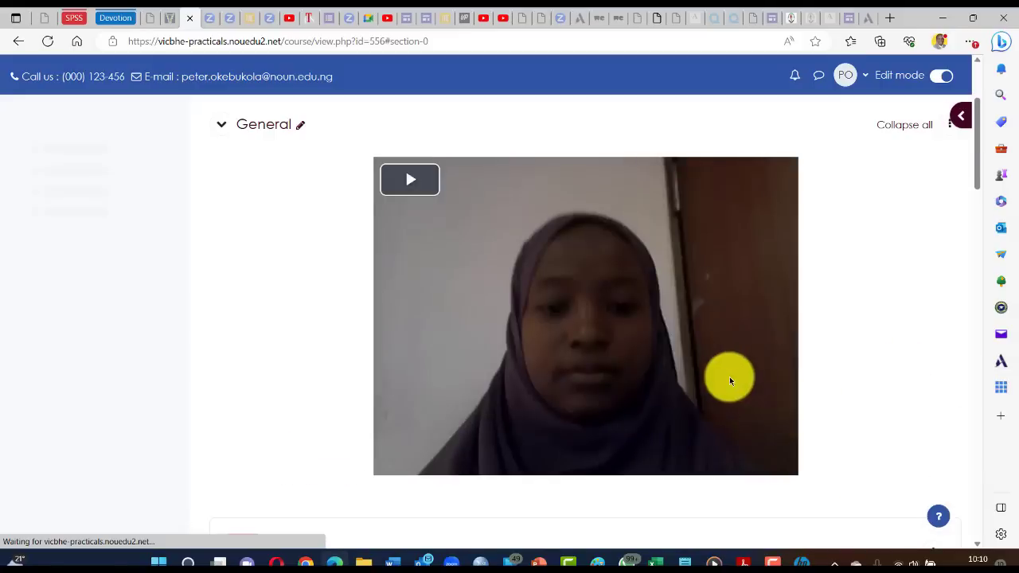
# - Reopen the edit settings of the scrolling welcome label in the General section and display its text as HTML source
pyautogui.scroll(-4, 759, 382)
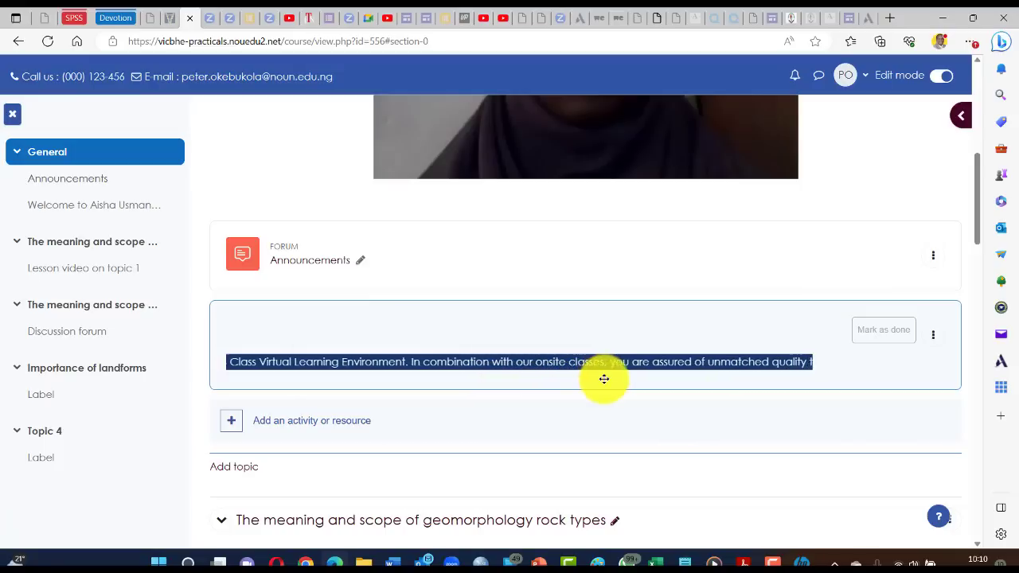
pyautogui.click(932, 338)
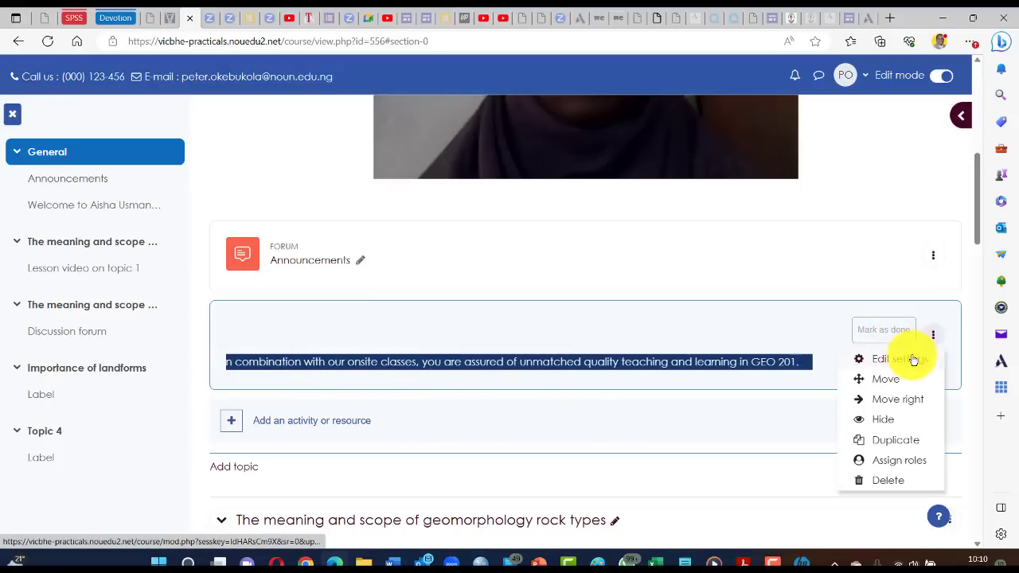
pyautogui.click(907, 358)
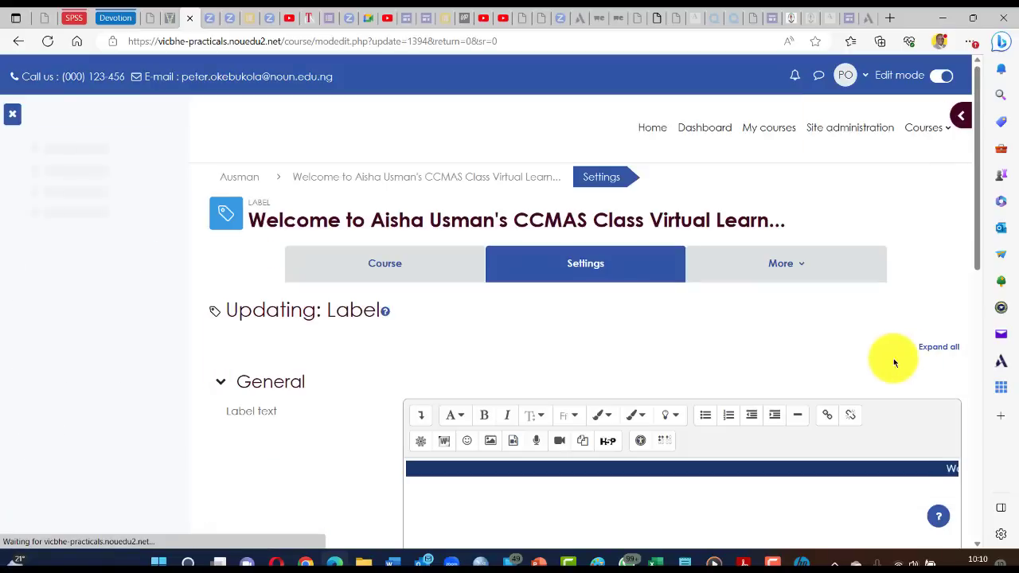
pyautogui.scroll(-2, 580, 342)
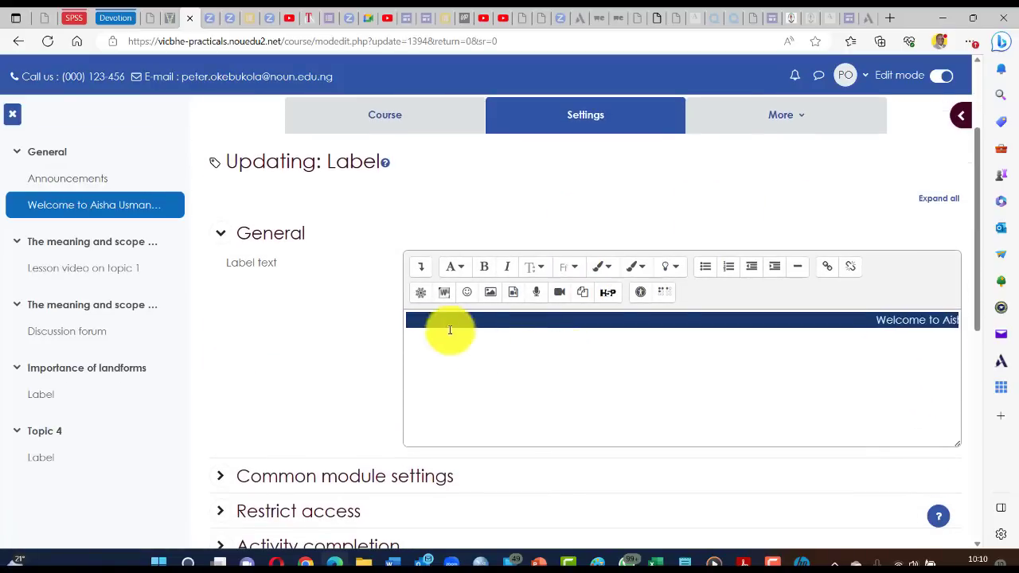
pyautogui.click(419, 266)
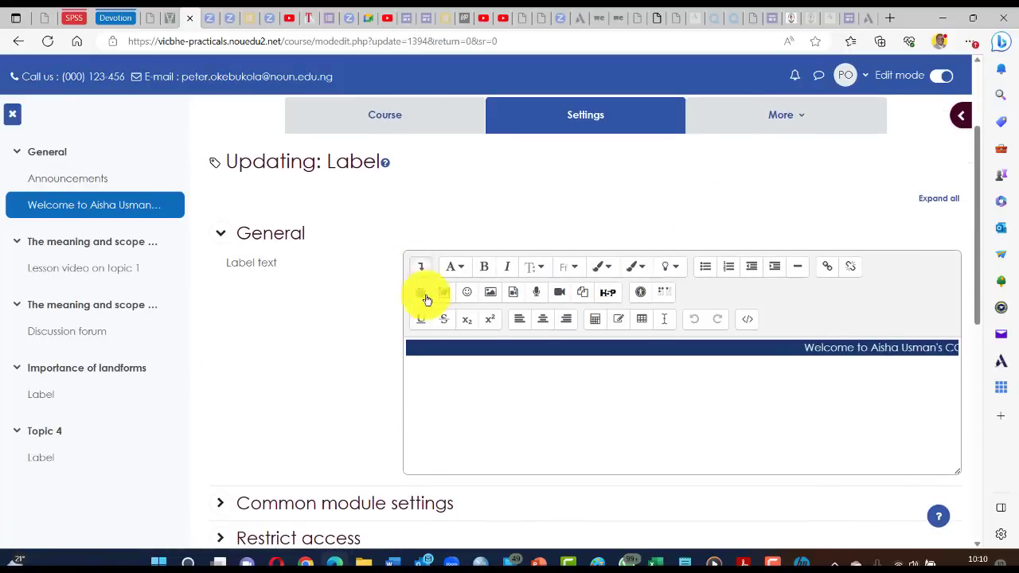
pyautogui.click(748, 320)
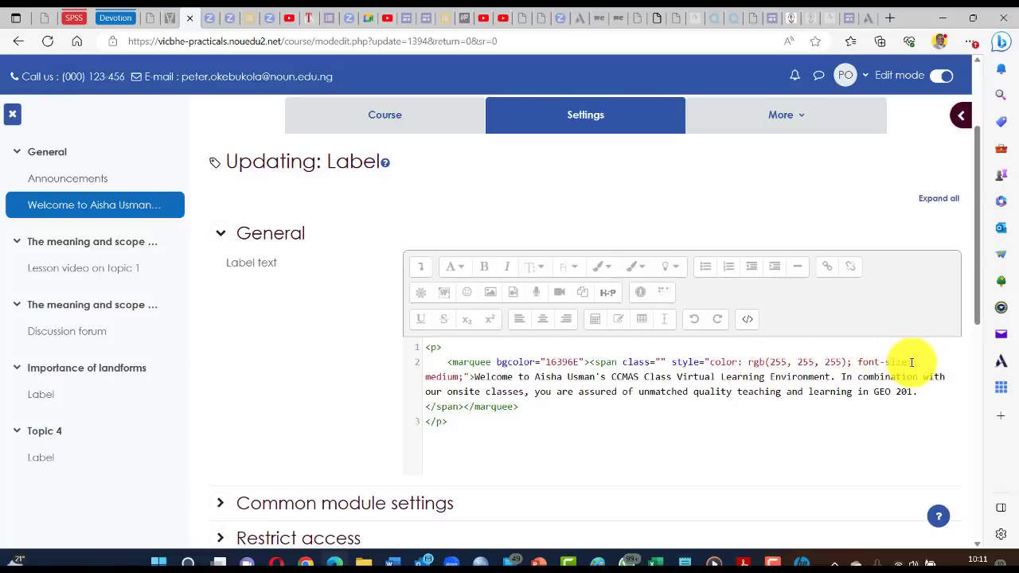
# - Set the marquee text's font-size to large in the HTML source, save back to the course and view the scrolling label
pyautogui.doubleClick(434, 377)
pyautogui.write('larg')
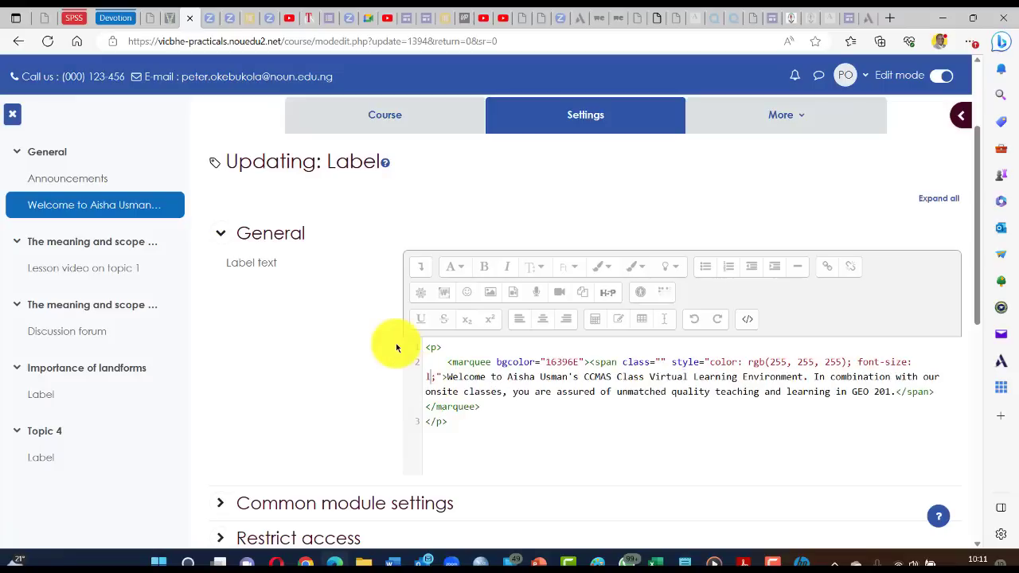
pyautogui.write('e')
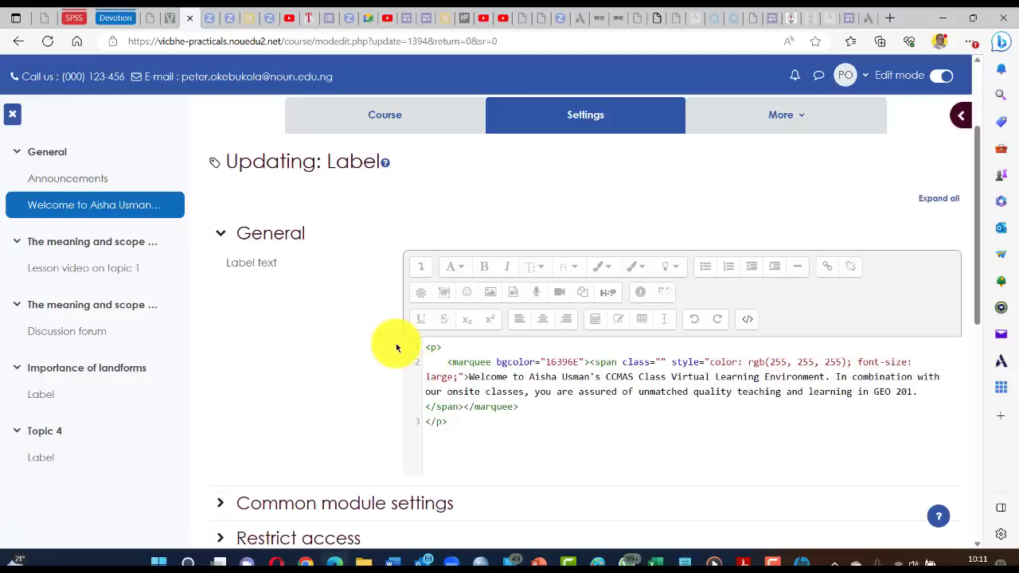
pyautogui.scroll(-5, 405, 346)
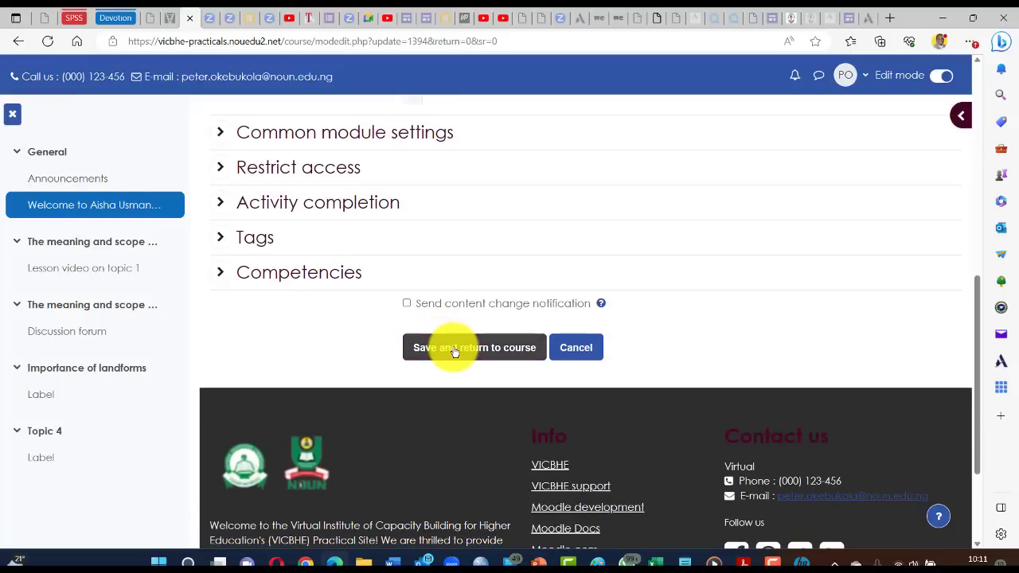
pyautogui.click(455, 348)
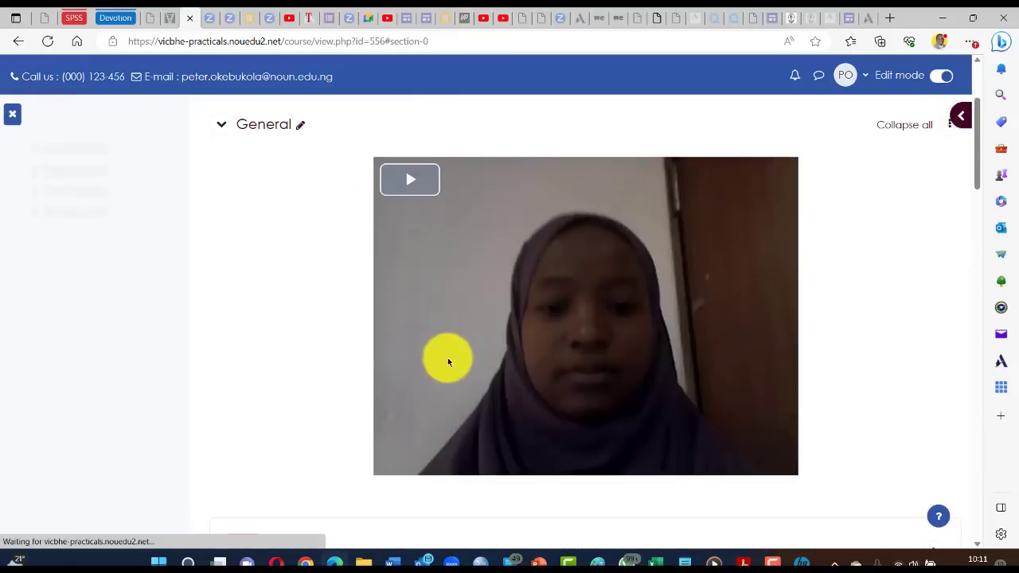
pyautogui.scroll(-3, 776, 364)
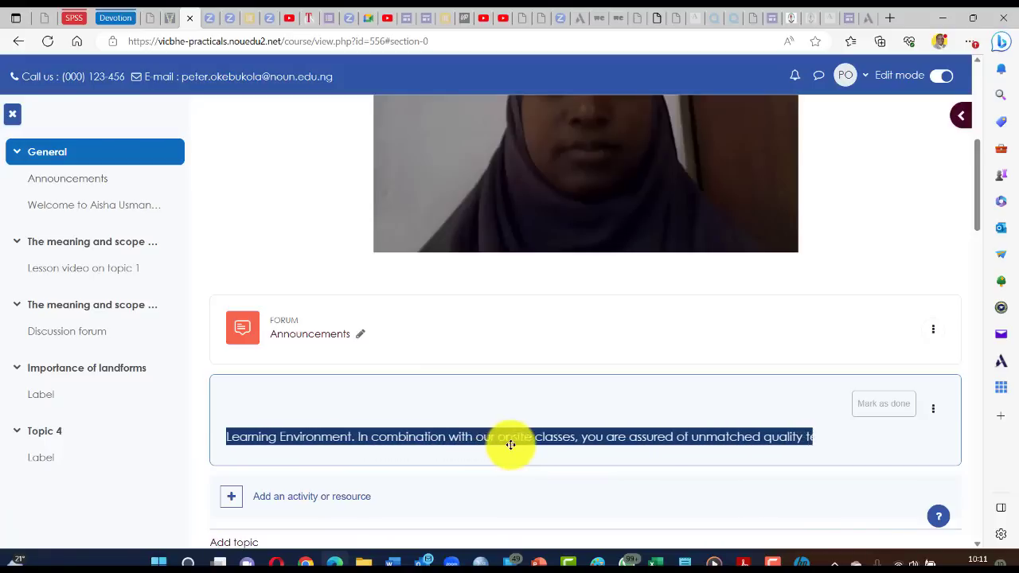
# - Switch to the RapidTables HTML Color Picker in Chrome and review its web address and colour selection area
pyautogui.hotkey('alt', 'Tab')
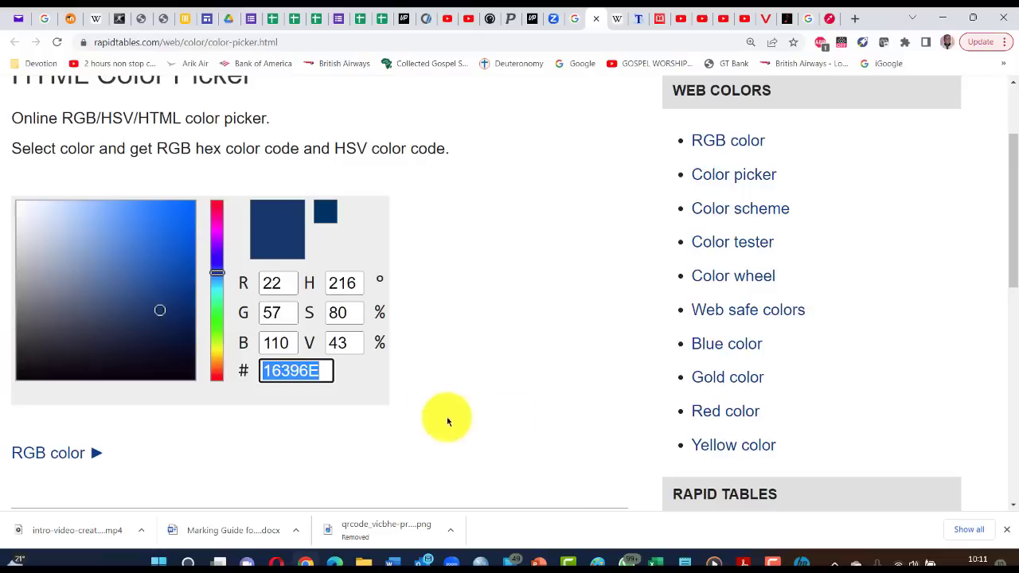
pyautogui.scroll(3, 470, 398)
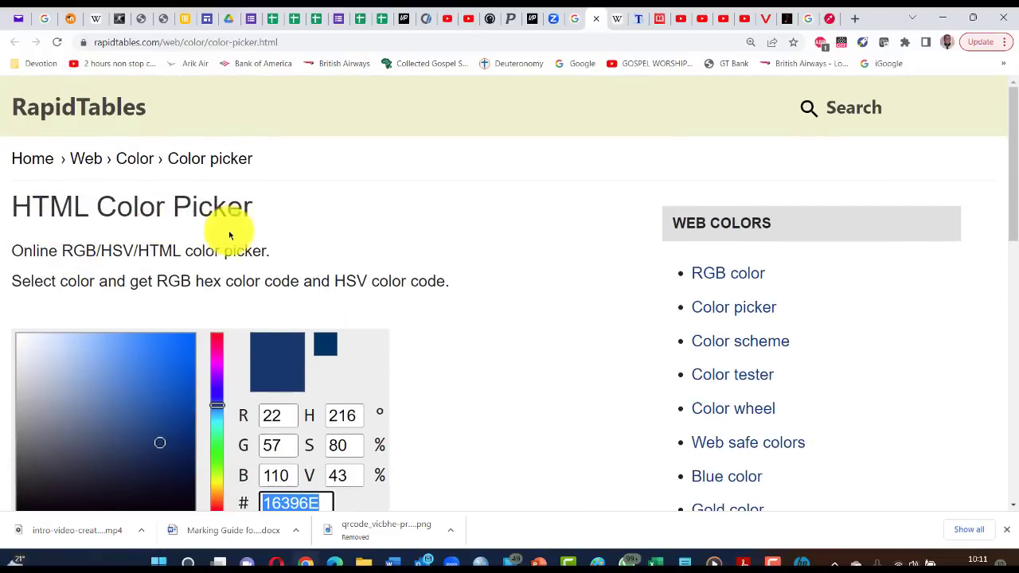
pyautogui.doubleClick(253, 42)
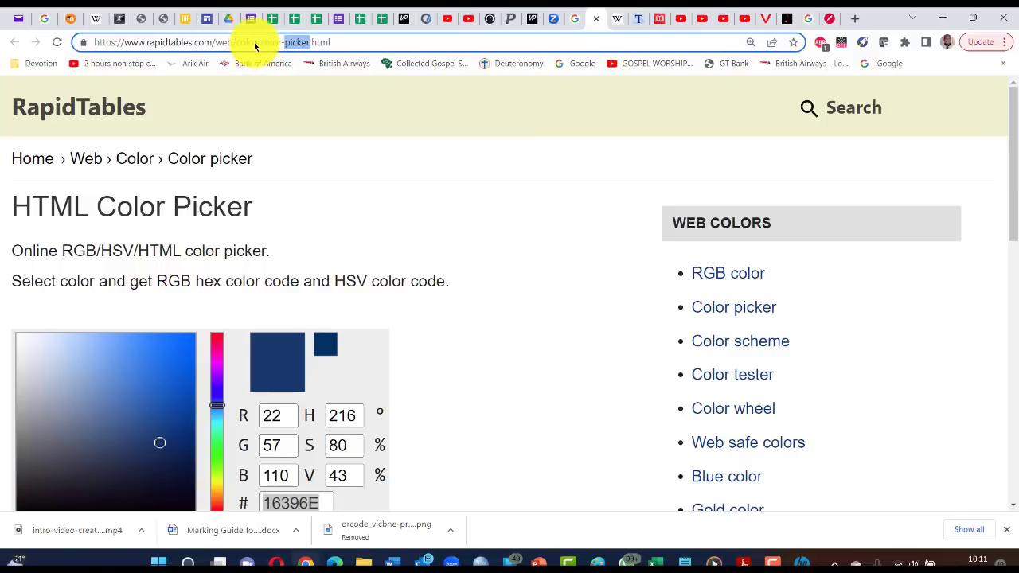
pyautogui.click(351, 220)
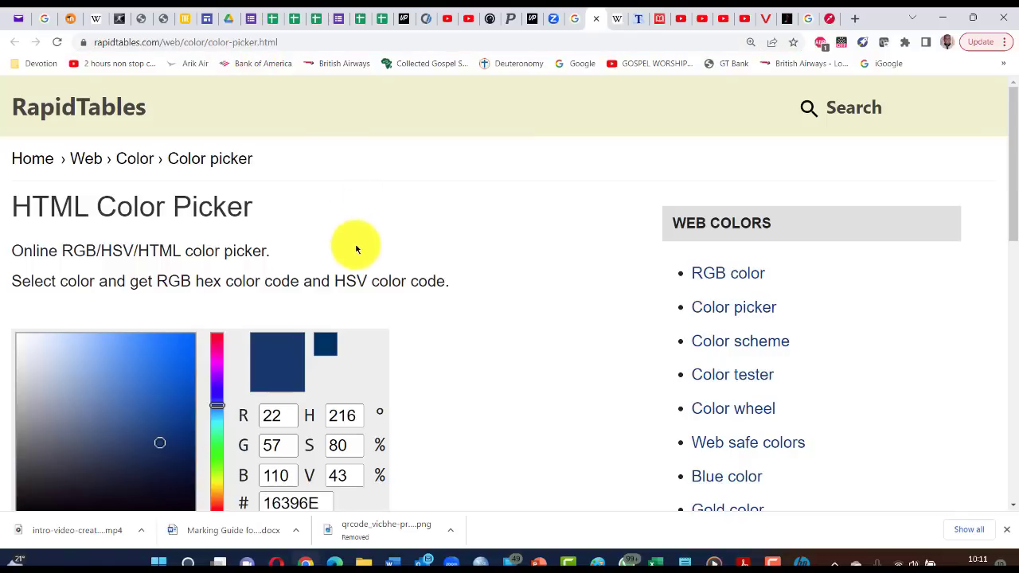
pyautogui.scroll(-3, 353, 243)
pyautogui.scroll(1, 380, 273)
pyautogui.scroll(1, 383, 271)
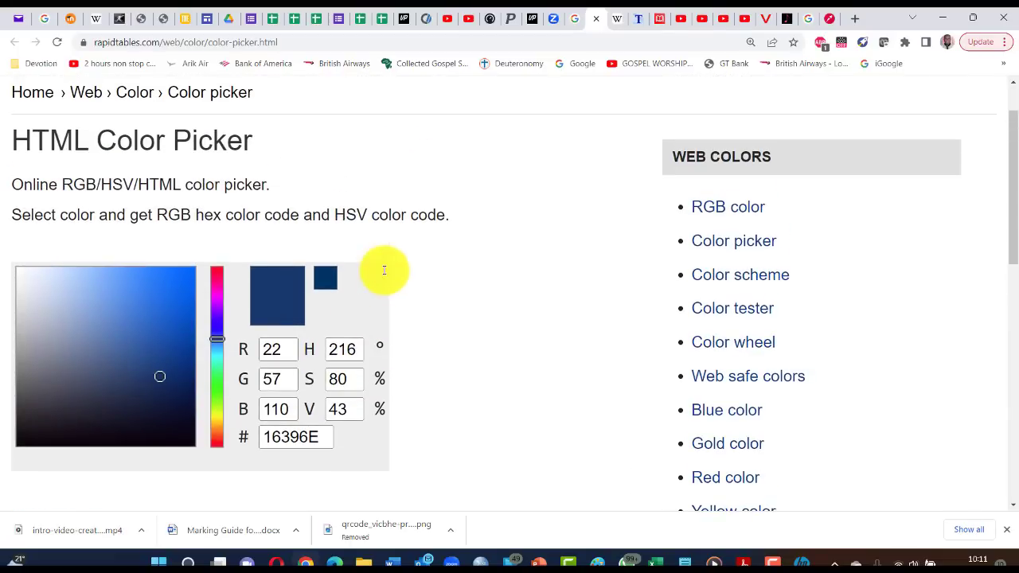
pyautogui.scroll(-1, 384, 269)
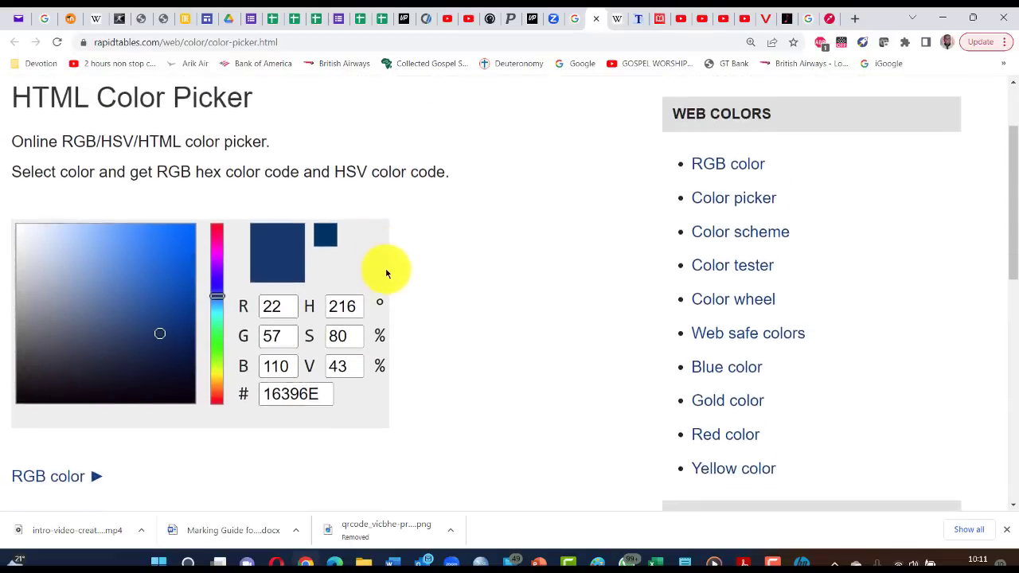
# - Pick a dark green hue in the HTML Color Picker and copy its hex code 166E30
pyautogui.click(218, 316)
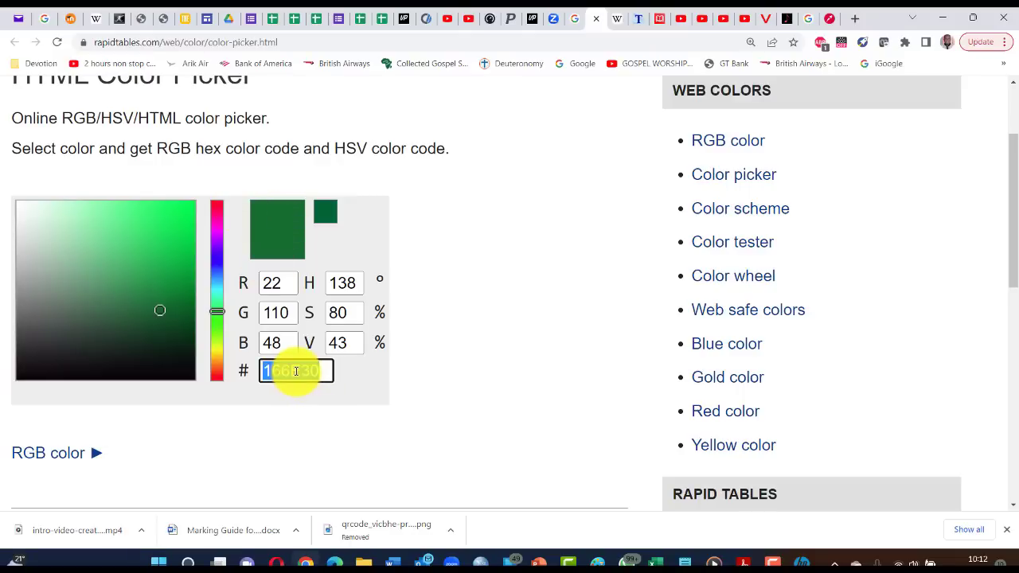
pyautogui.rightClick(296, 371)
pyautogui.moveTo(335, 307)
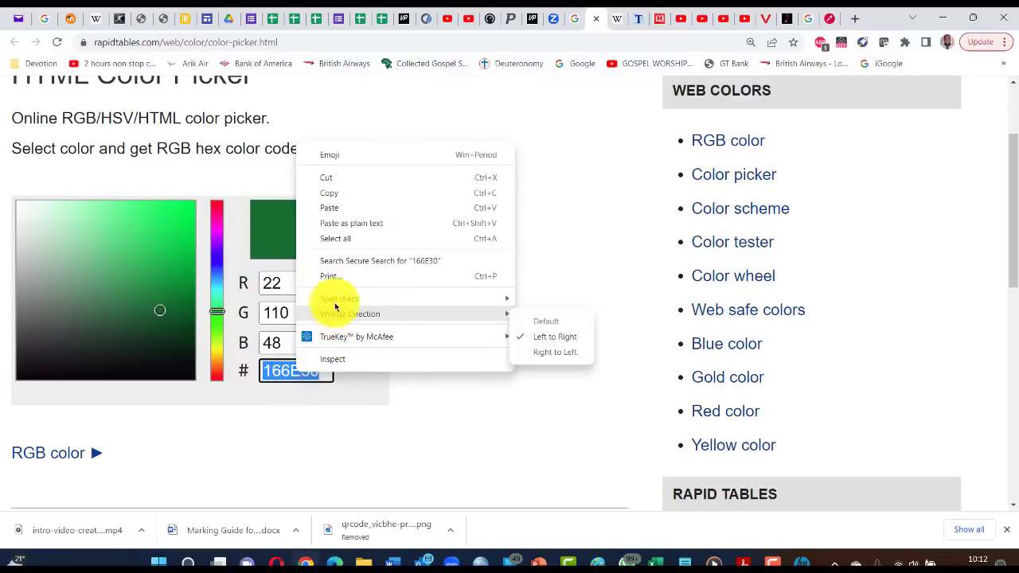
pyautogui.click(335, 194)
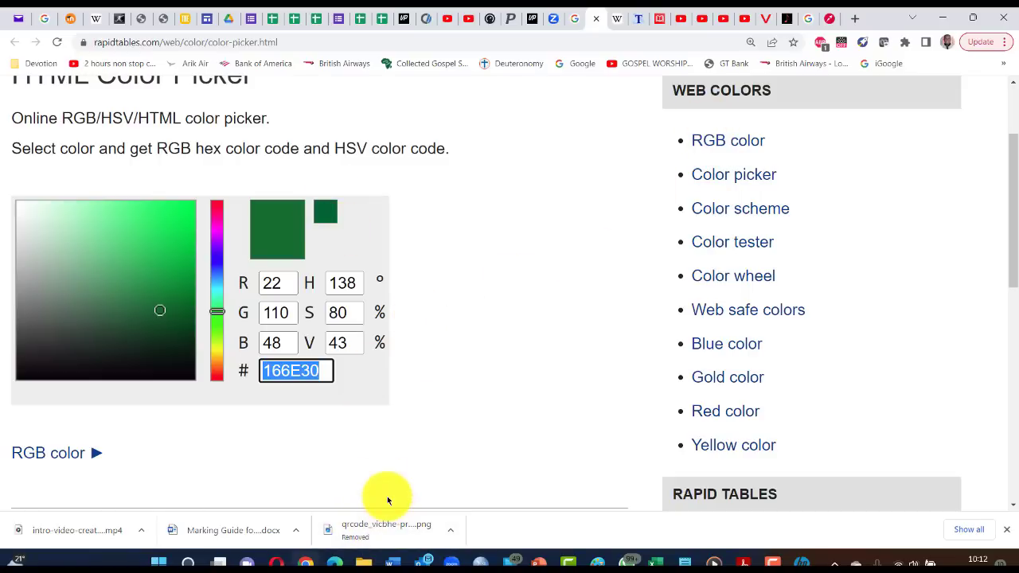
# - Switch back to the Geo 201 course in Edge and open the edit settings of the scrolling welcome label
pyautogui.hotkey('alt', 'Tab')
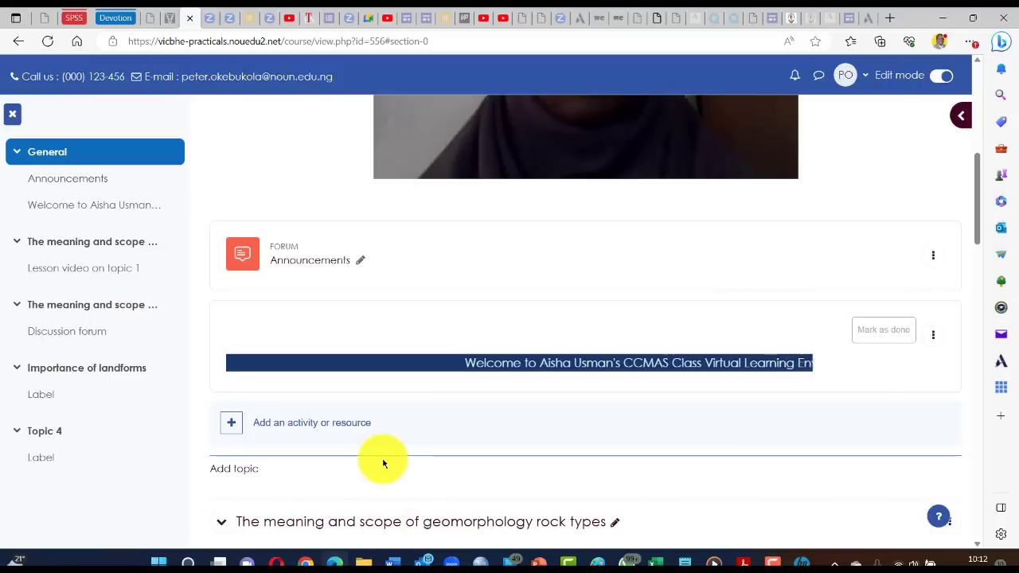
pyautogui.scroll(-1, 398, 358)
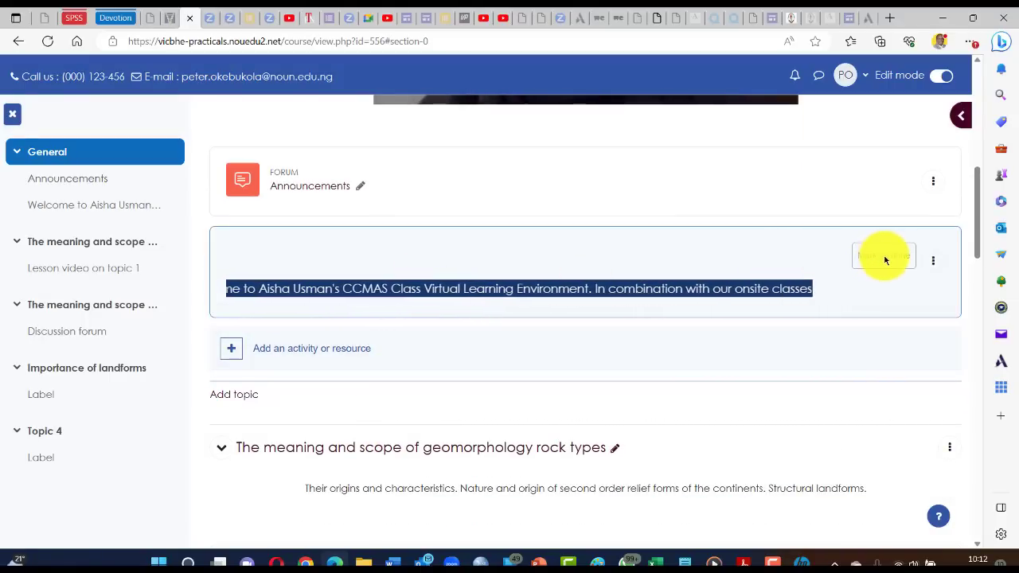
pyautogui.click(933, 263)
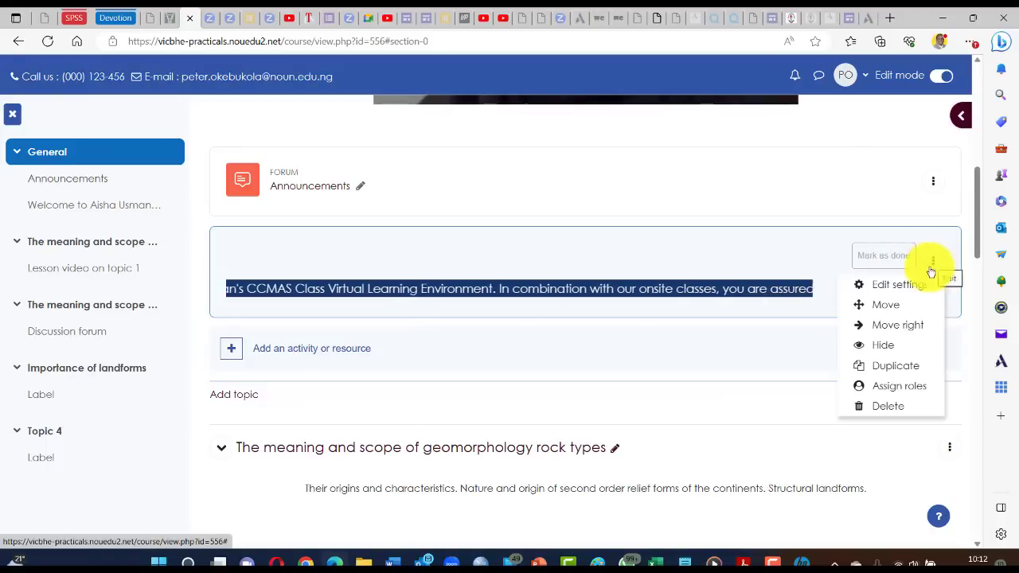
pyautogui.click(901, 288)
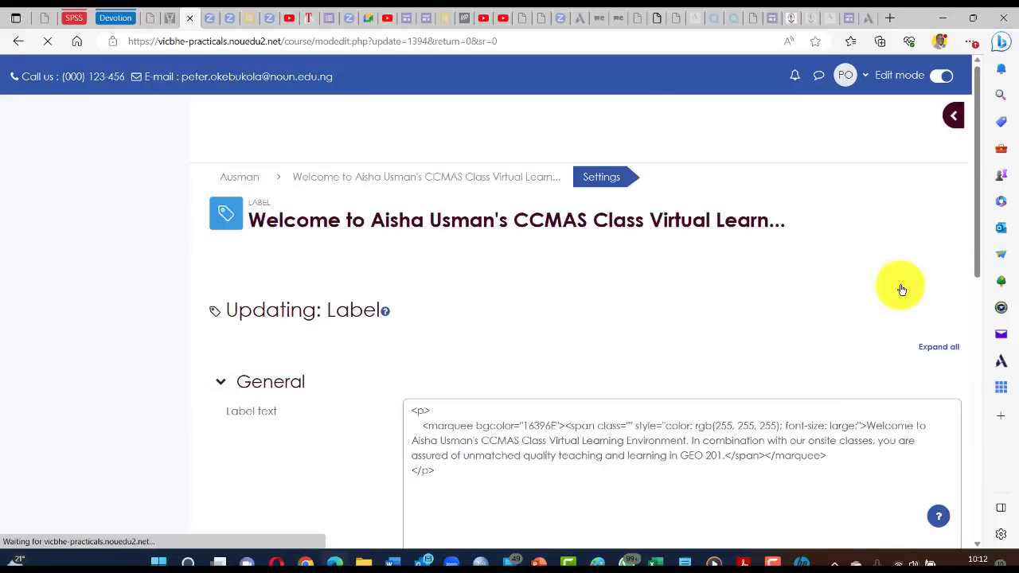
# - Show the label's HTML source and replace the marquee's bgcolor value with the copied green code 166E30
pyautogui.scroll(-1, 511, 383)
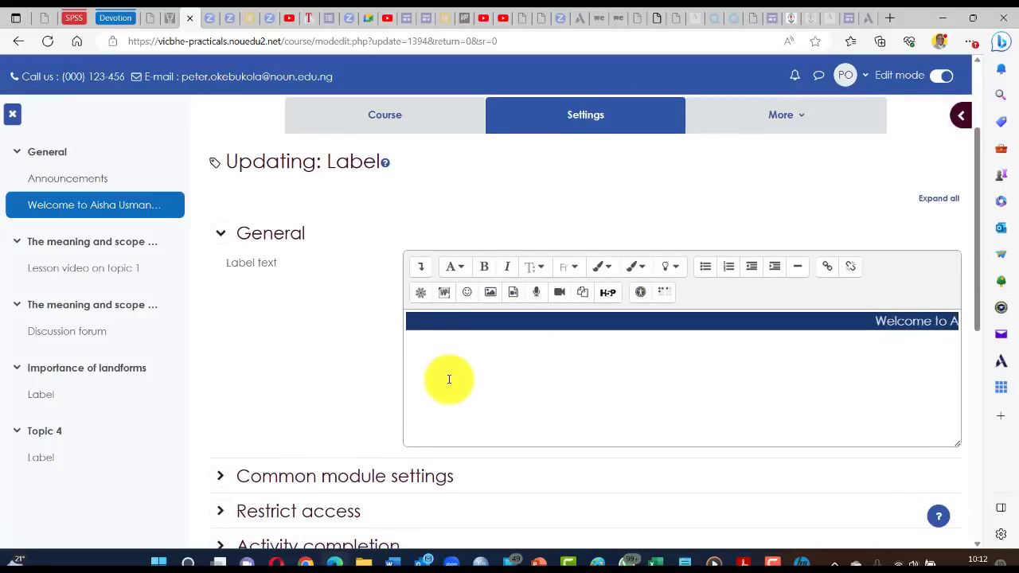
pyautogui.click(422, 269)
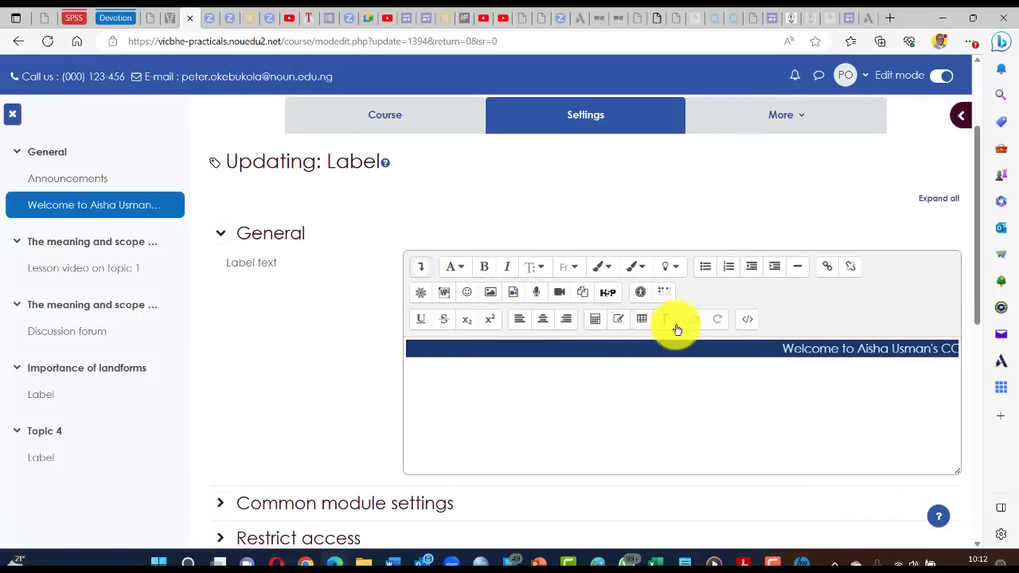
pyautogui.click(748, 321)
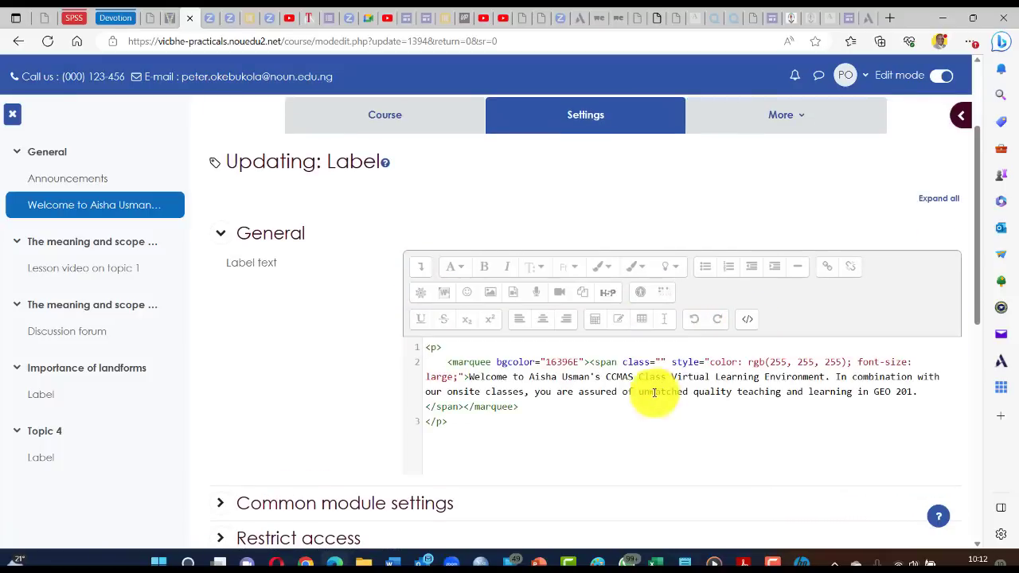
pyautogui.doubleClick(561, 360)
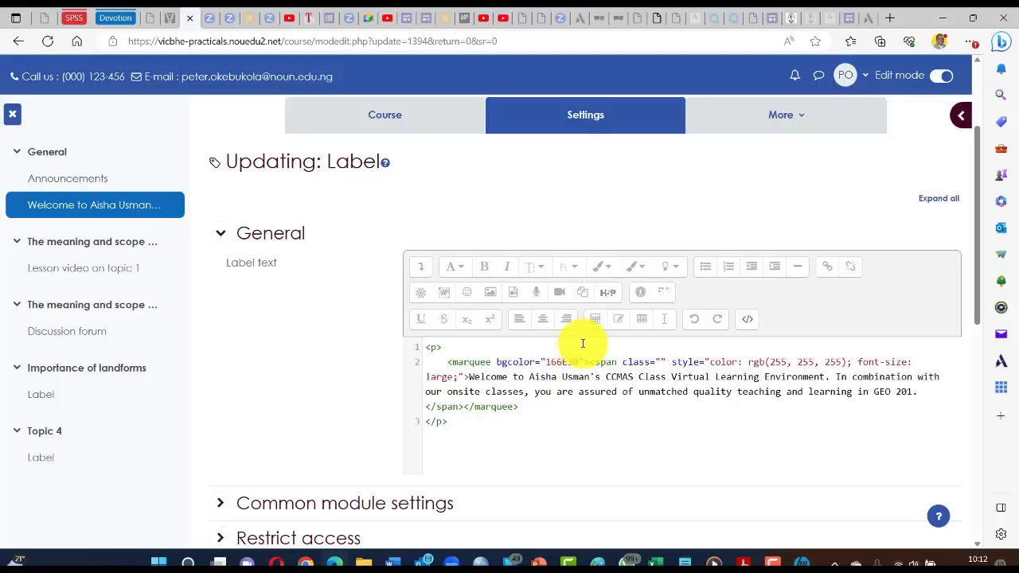
# - Save the label and return to the course page to check the scrolling welcome banner, and switch to the presentation slides
pyautogui.scroll(-5, 582, 343)
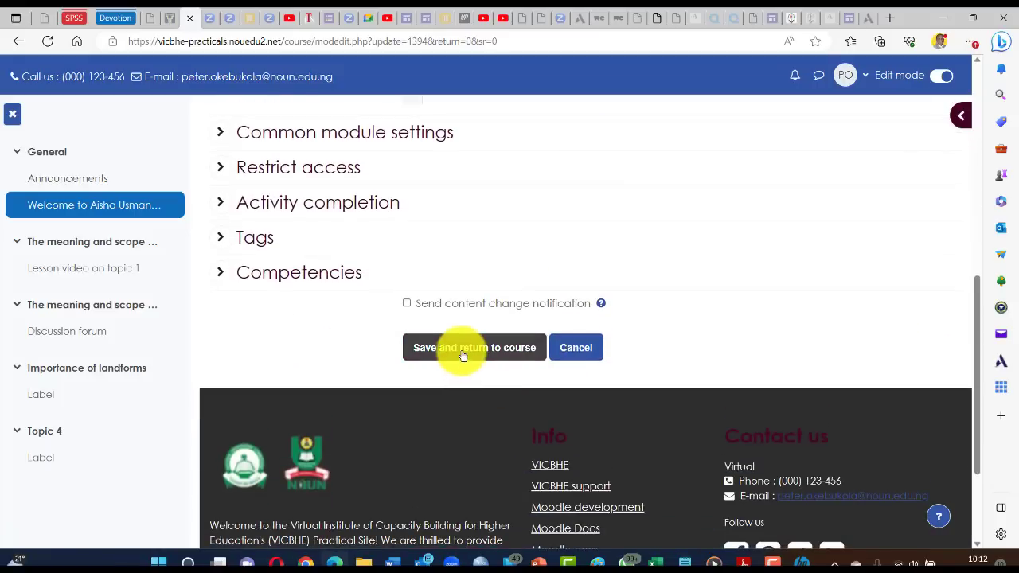
pyautogui.click(462, 348)
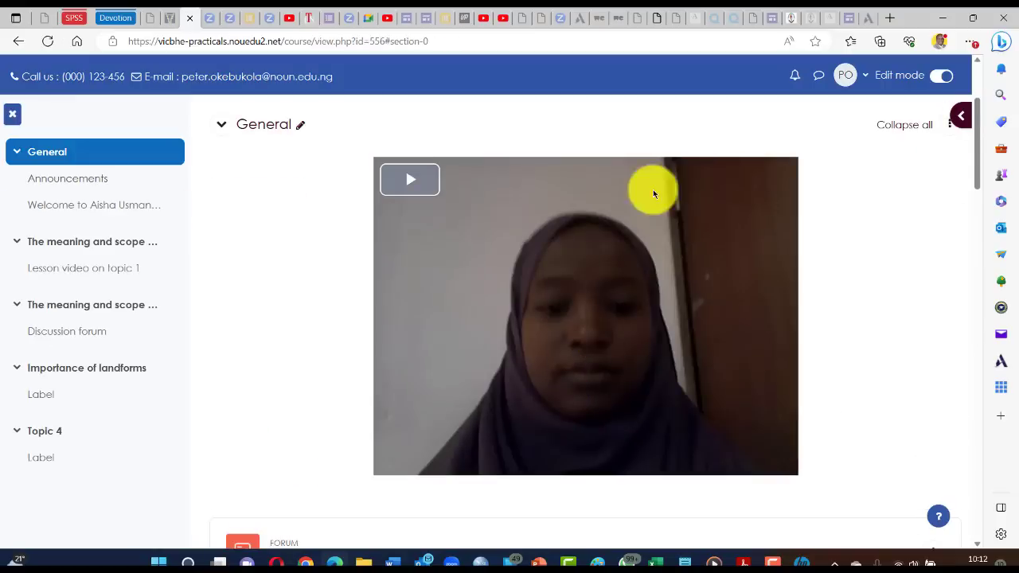
pyautogui.scroll(-4, 915, 271)
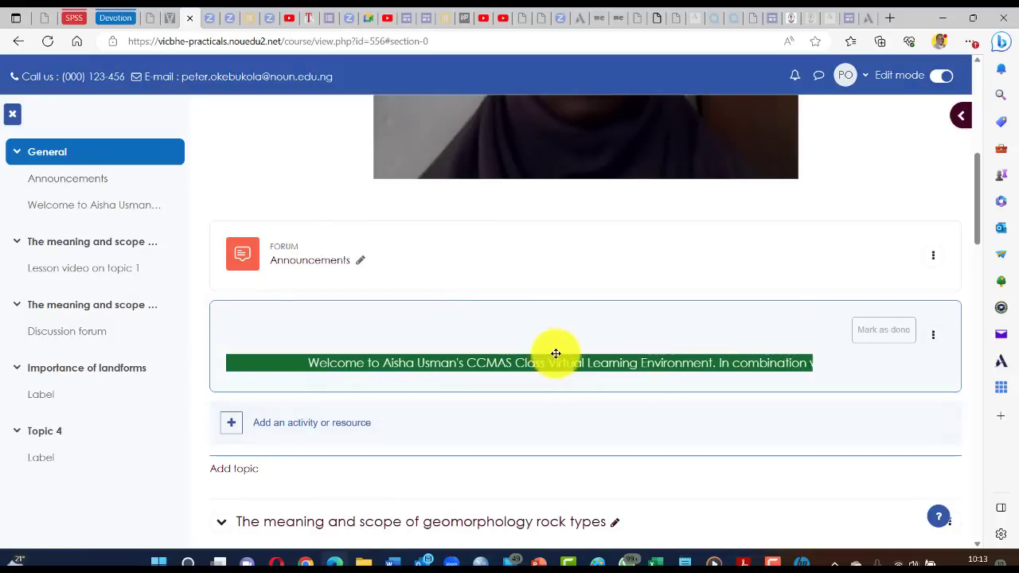
pyautogui.hotkey('alt', 'Tab')
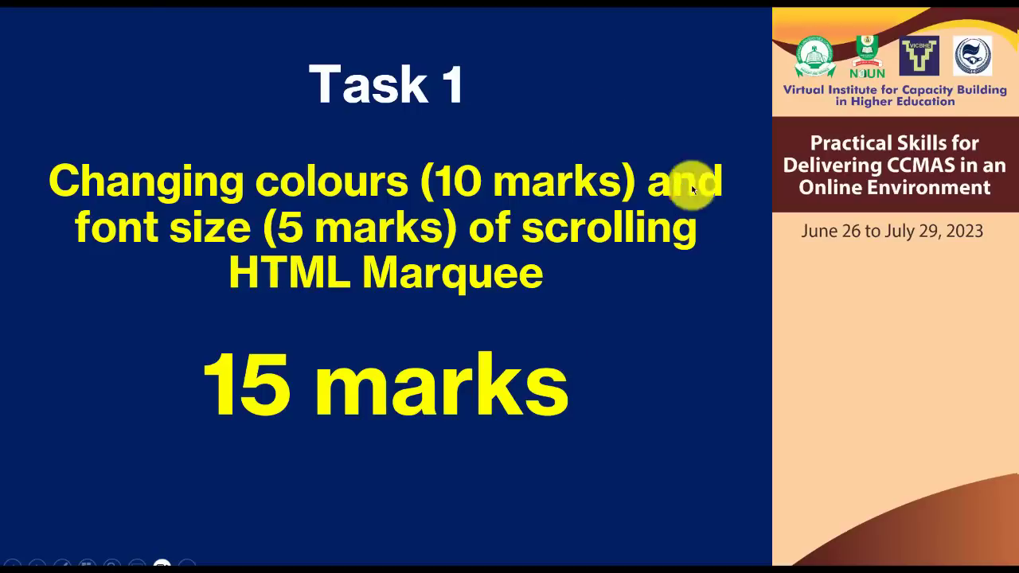
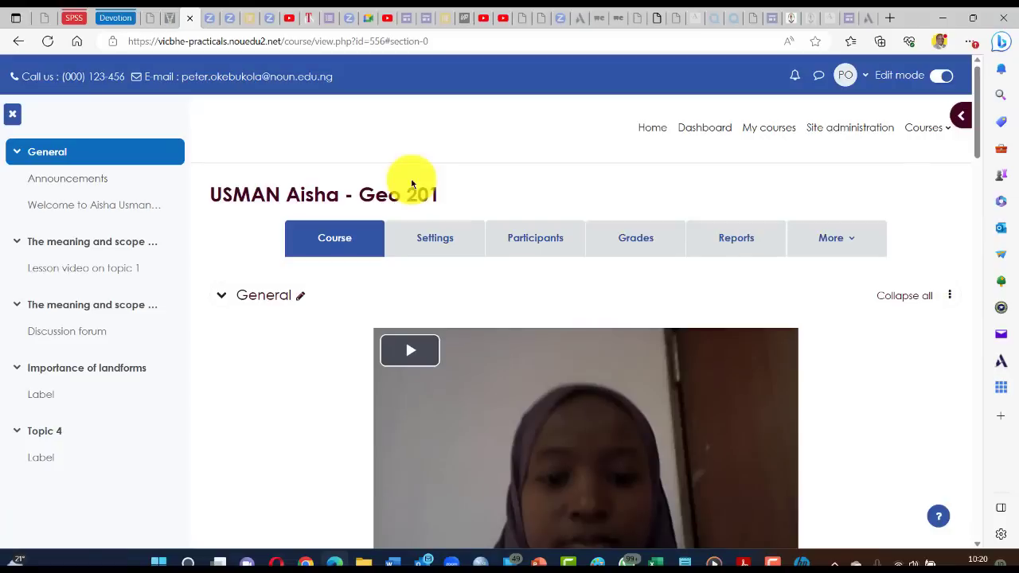
# - Return to the Geo 201 course and review its sections from Topic 4 back up to the General section
pyautogui.scroll(-1, 352, 318)
pyautogui.scroll(1, 309, 339)
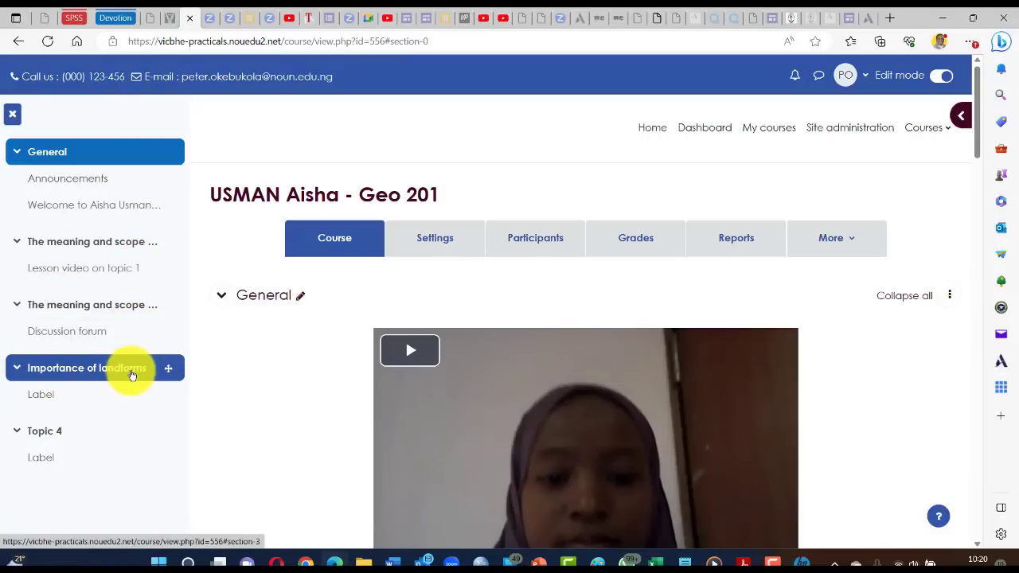
pyautogui.click(44, 429)
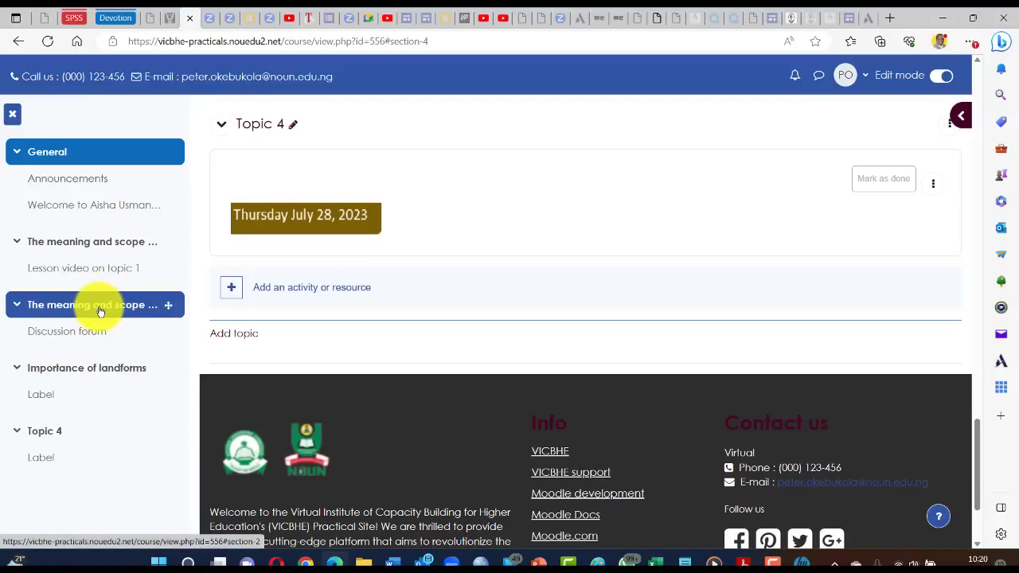
pyautogui.scroll(2, 101, 306)
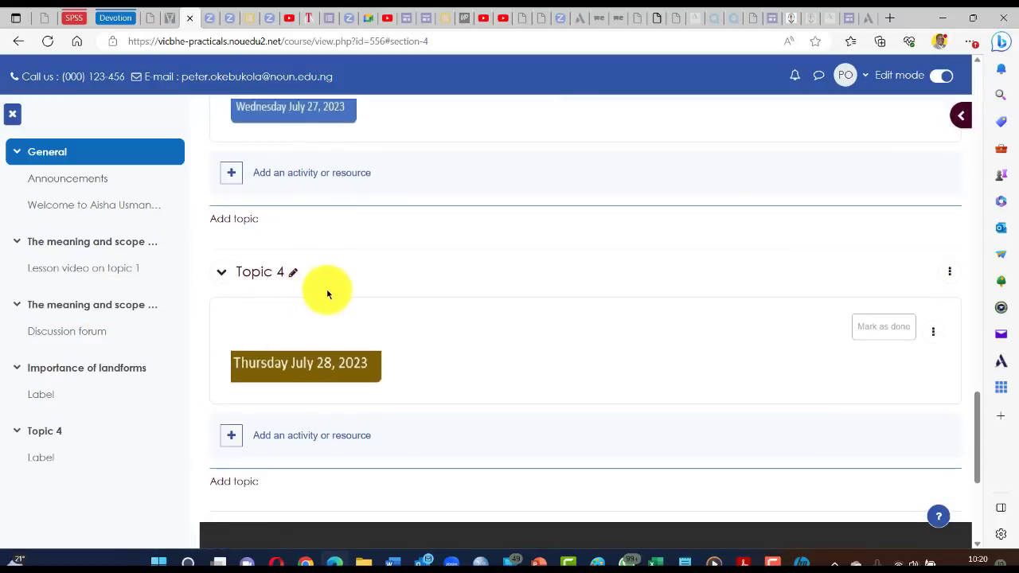
pyautogui.scroll(8, 337, 294)
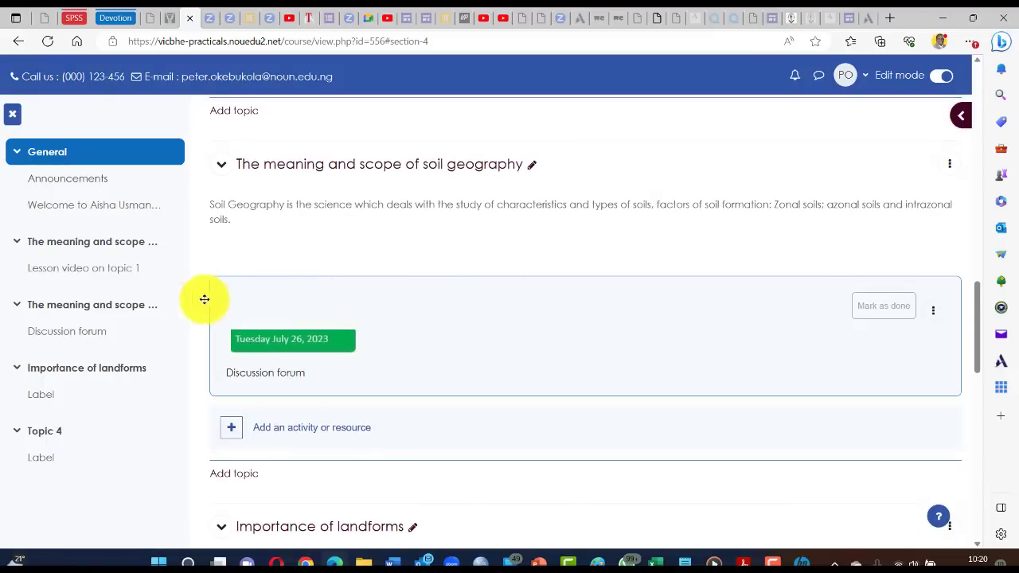
pyautogui.moveTo(114, 310); pyautogui.dragTo(384, 292)
pyautogui.scroll(6, 391, 296)
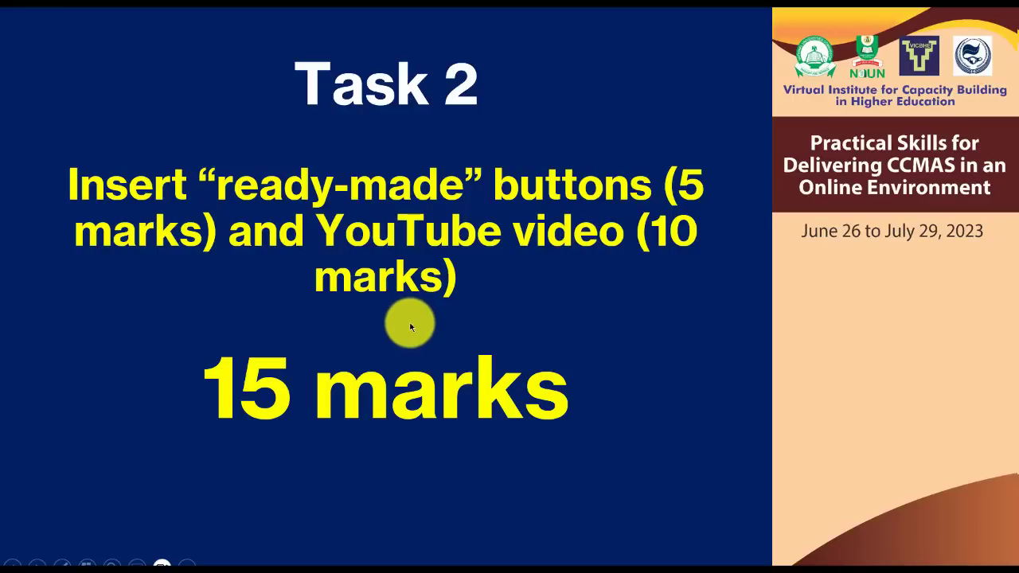
pyautogui.hotkey('alt', 'Tab')
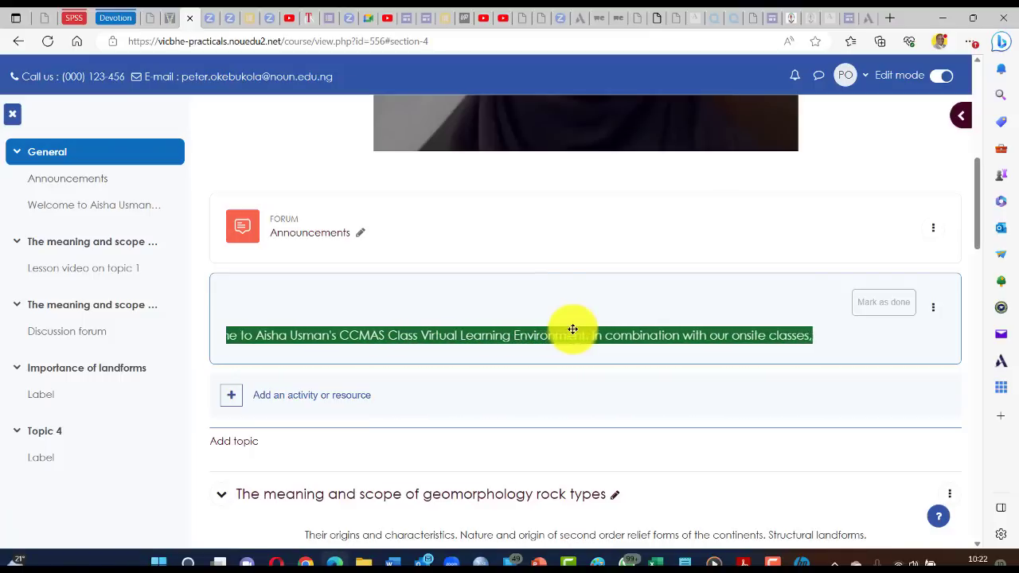
# - Switch to Chrome and read the definitions of a plug-in in the Google results for "plug-in computing"
pyautogui.hotkey('alt', 'Tab')
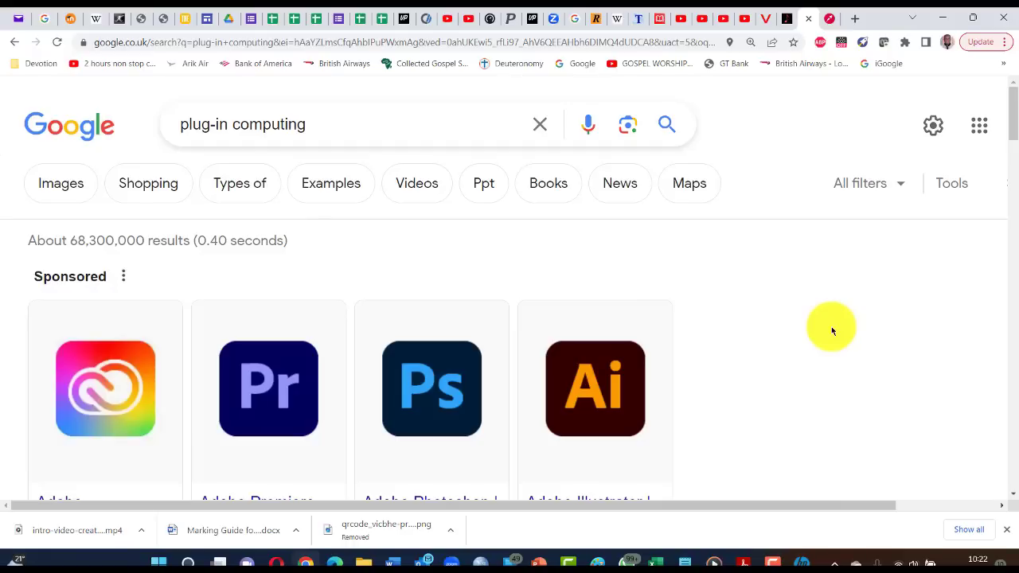
pyautogui.scroll(-1, 295, 188)
pyautogui.scroll(-7, 295, 188)
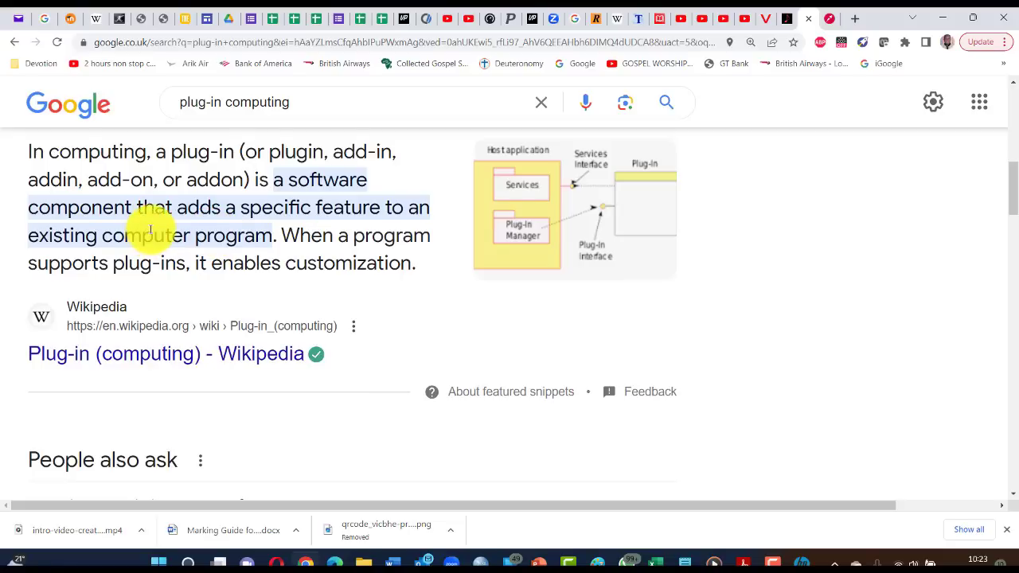
pyautogui.scroll(-5, 151, 231)
pyautogui.scroll(-2, 153, 232)
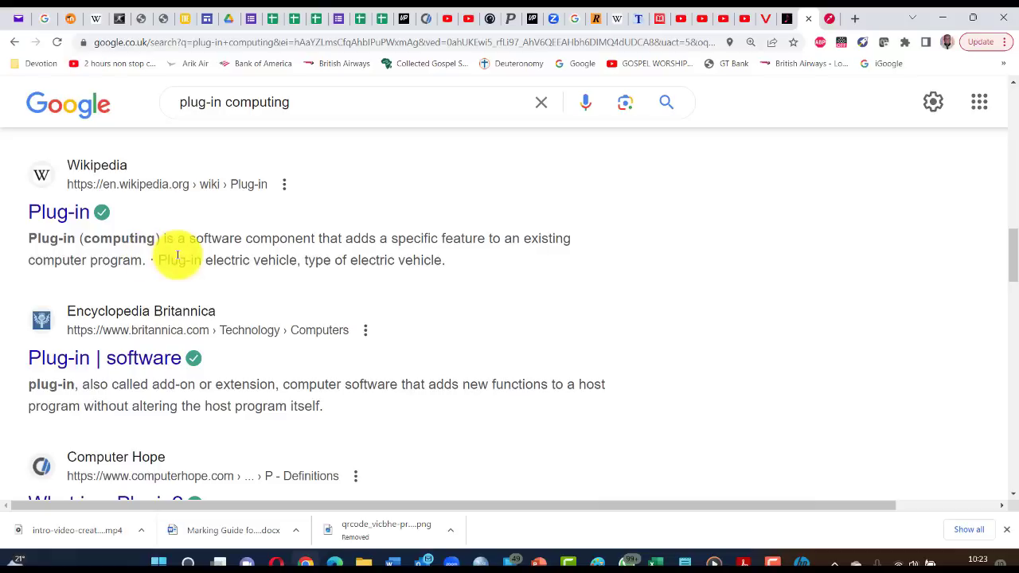
pyautogui.scroll(3, 358, 249)
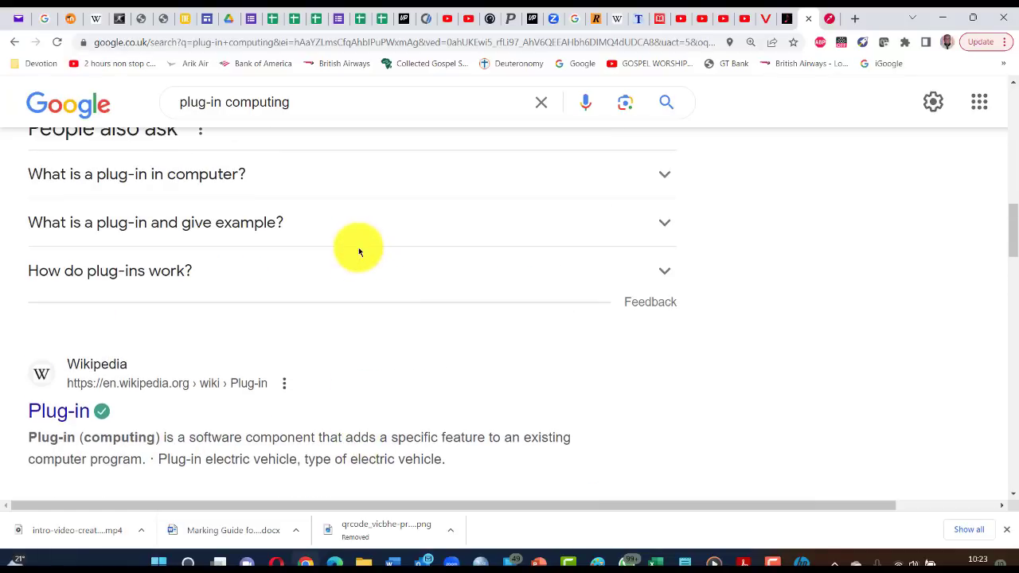
pyautogui.scroll(2, 358, 251)
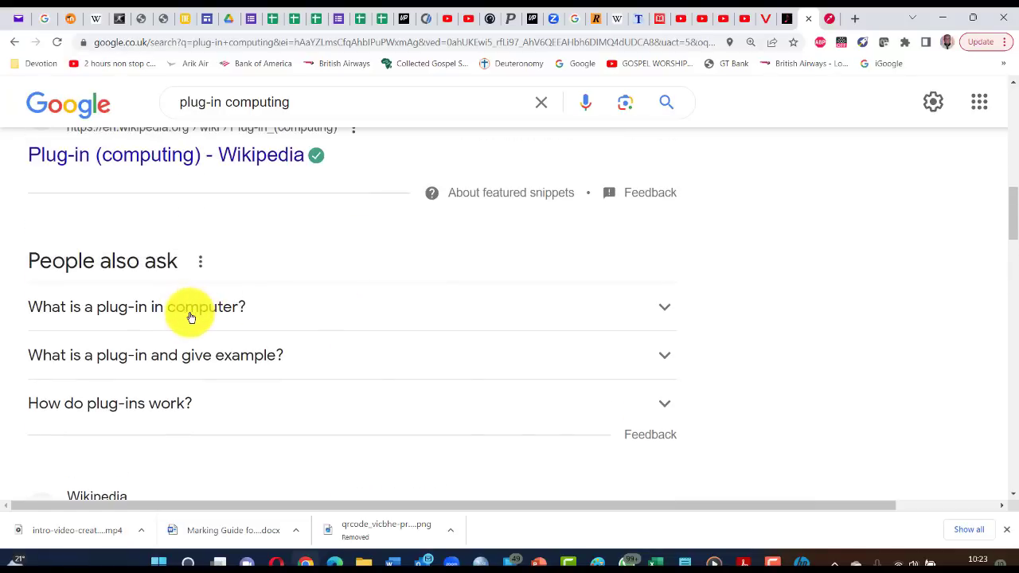
pyautogui.scroll(-7, 189, 316)
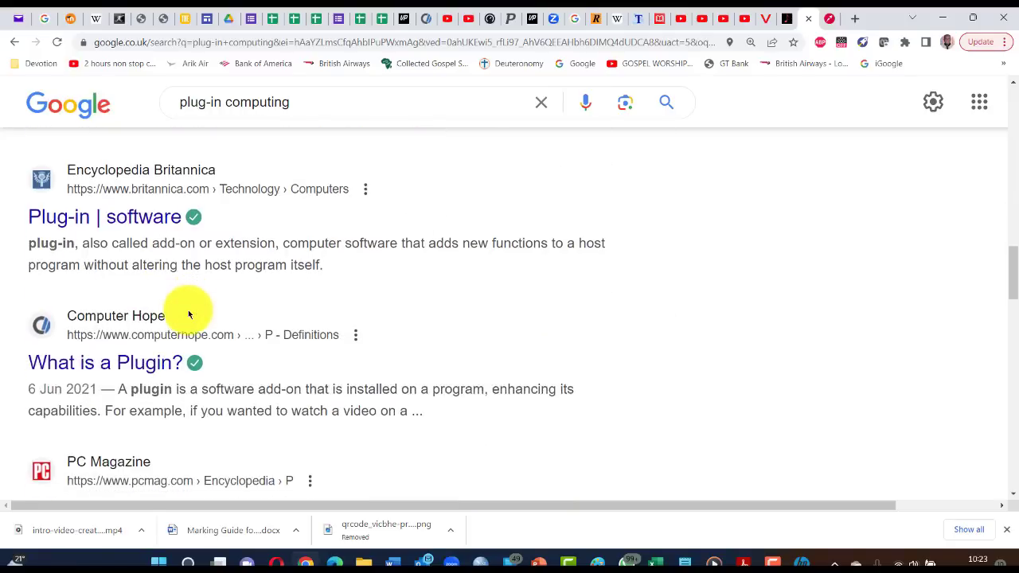
pyautogui.scroll(-3, 189, 315)
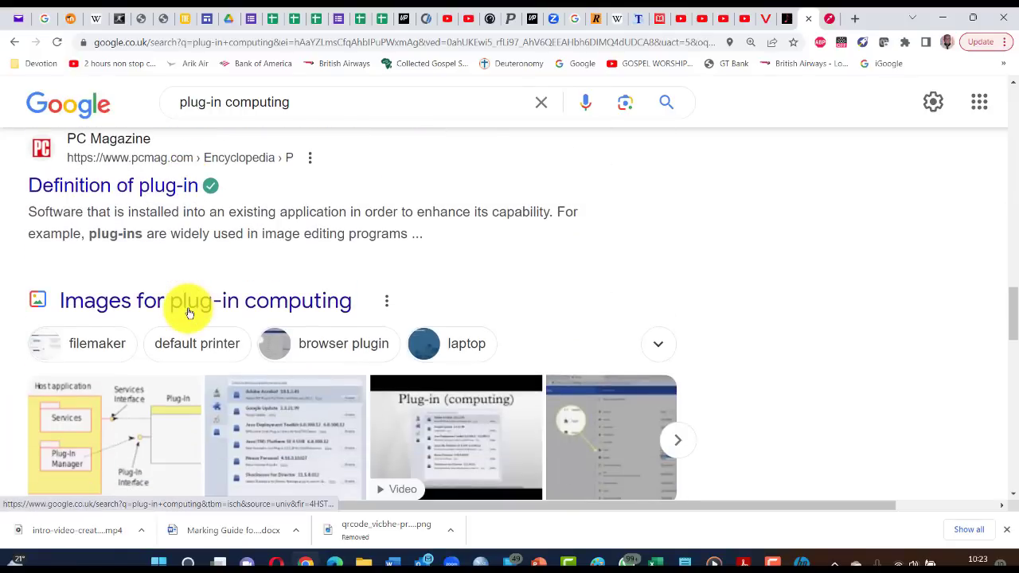
pyautogui.scroll(4, 310, 300)
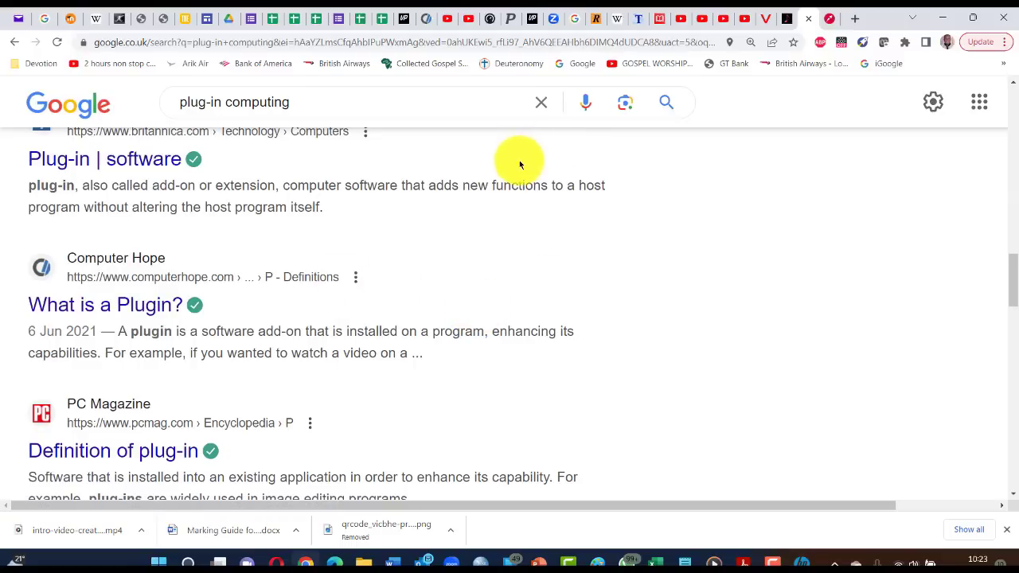
pyautogui.scroll(3, 499, 214)
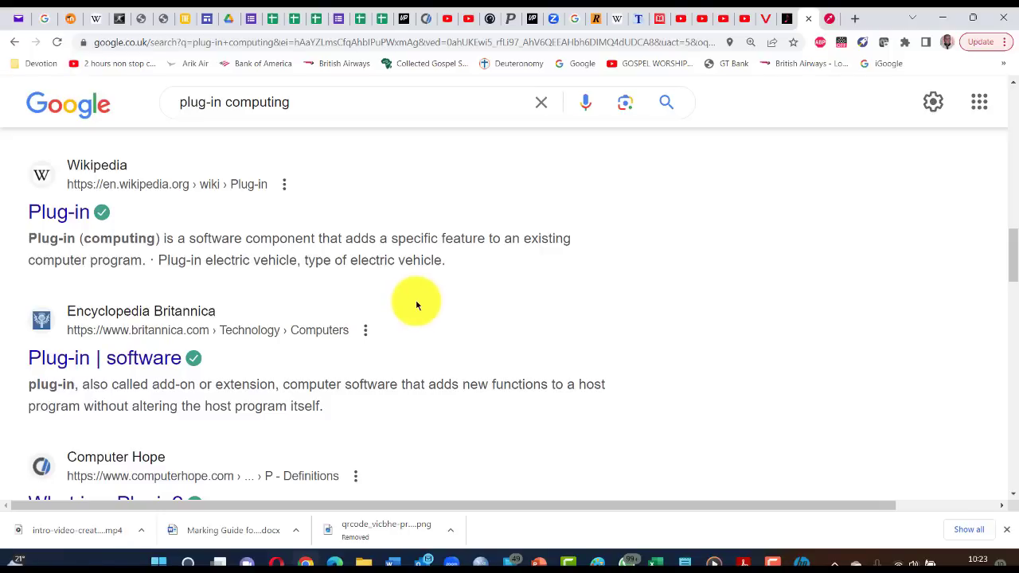
# - Switch back to the course in Edge, open the Announcements forum's edit settings and place the cursor in its Description
pyautogui.hotkey('alt', 'Tab')
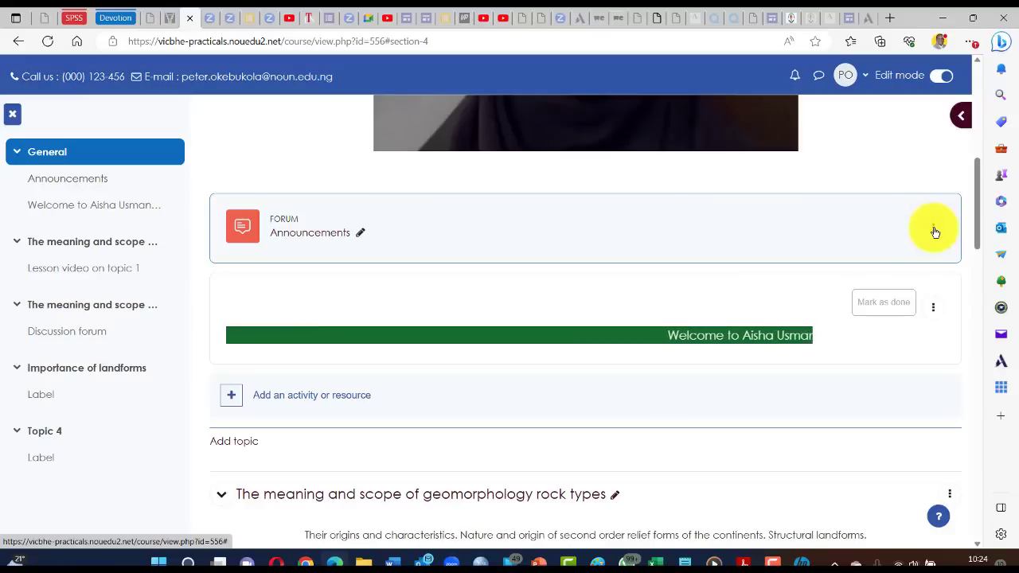
pyautogui.click(934, 230)
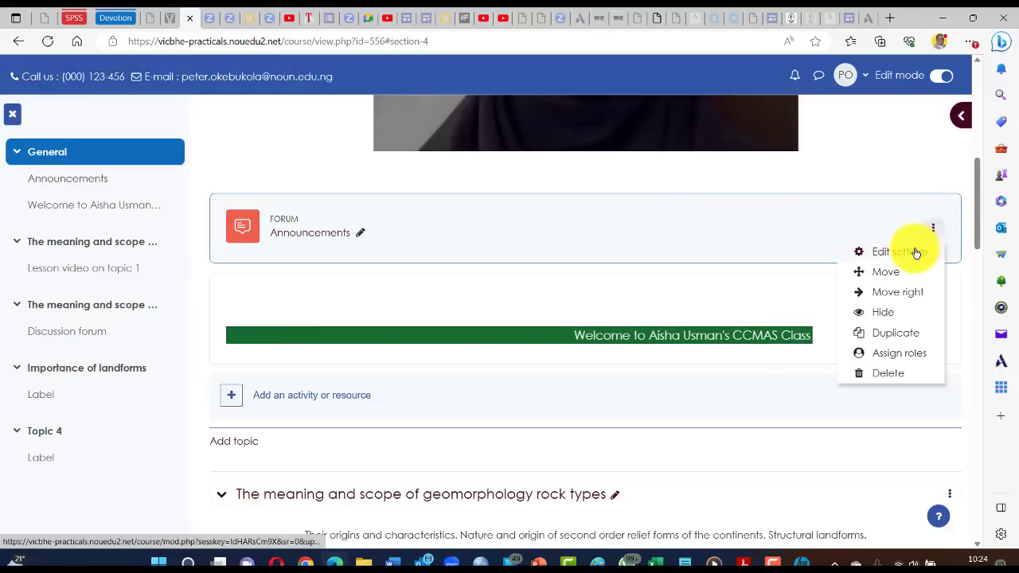
pyautogui.click(911, 254)
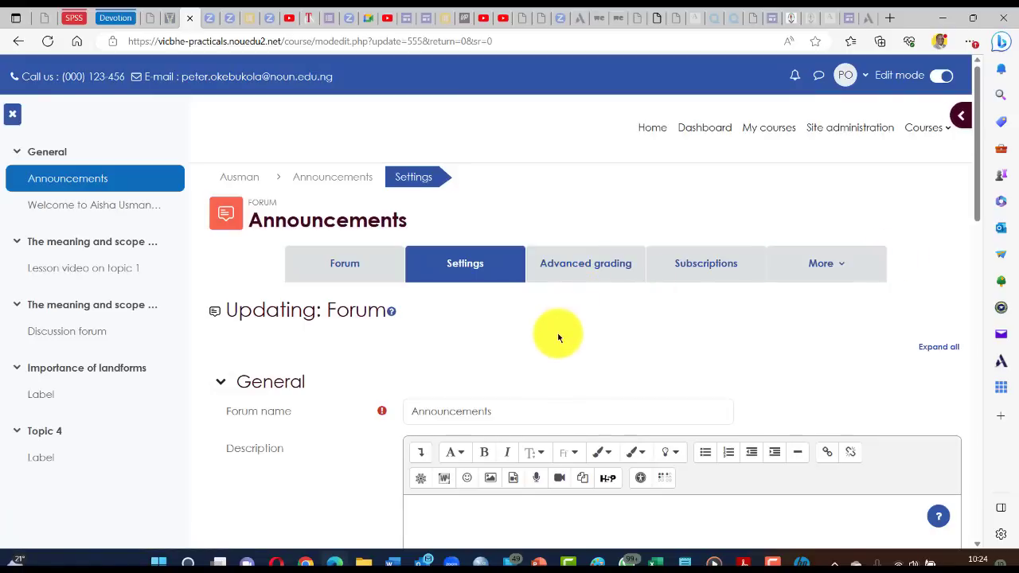
pyautogui.scroll(-2, 557, 336)
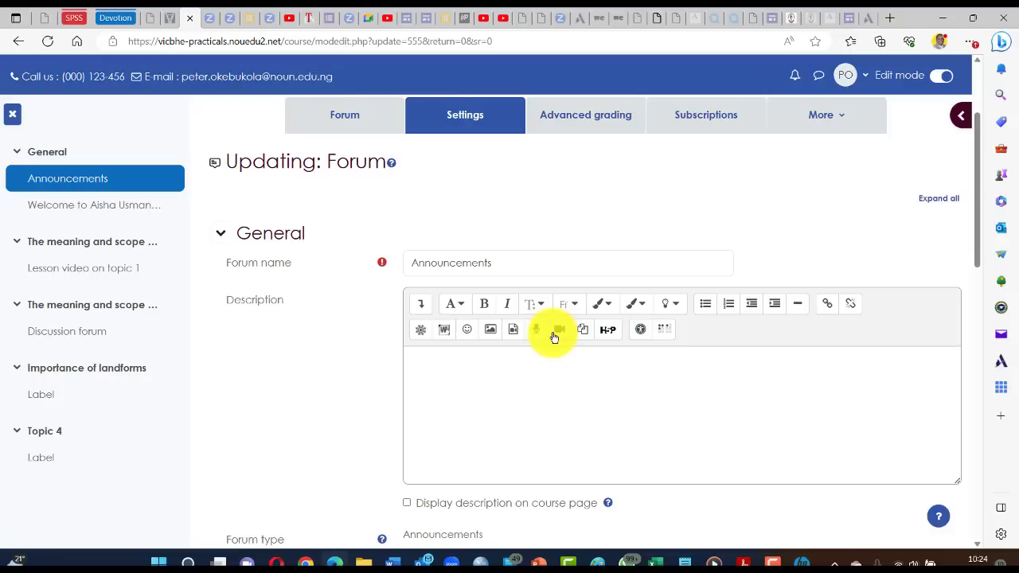
pyautogui.click(486, 392)
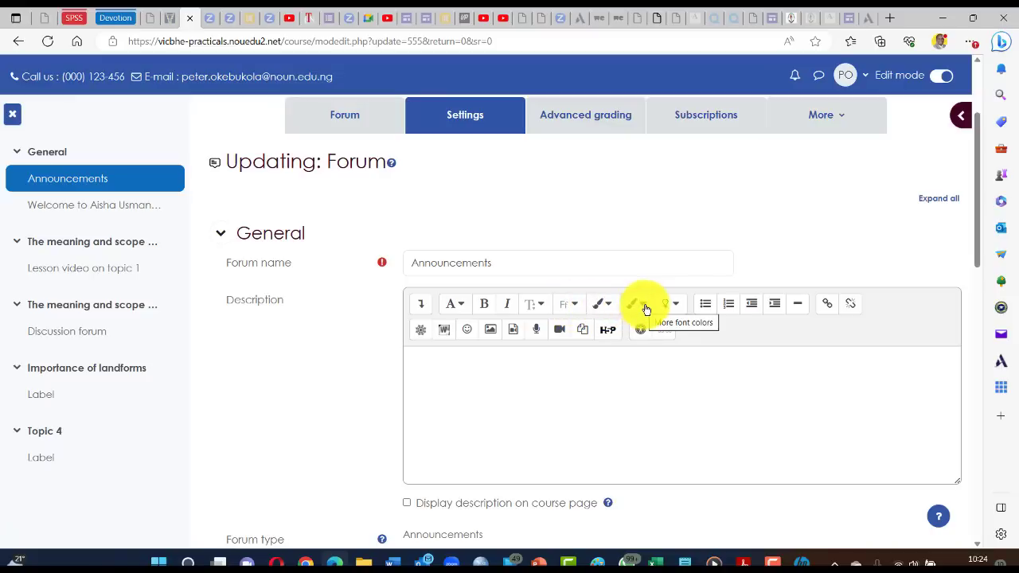
# - Insert a ready-made button in the primary style captioned "click me" into the forum description, and delete it again
pyautogui.click(422, 336)
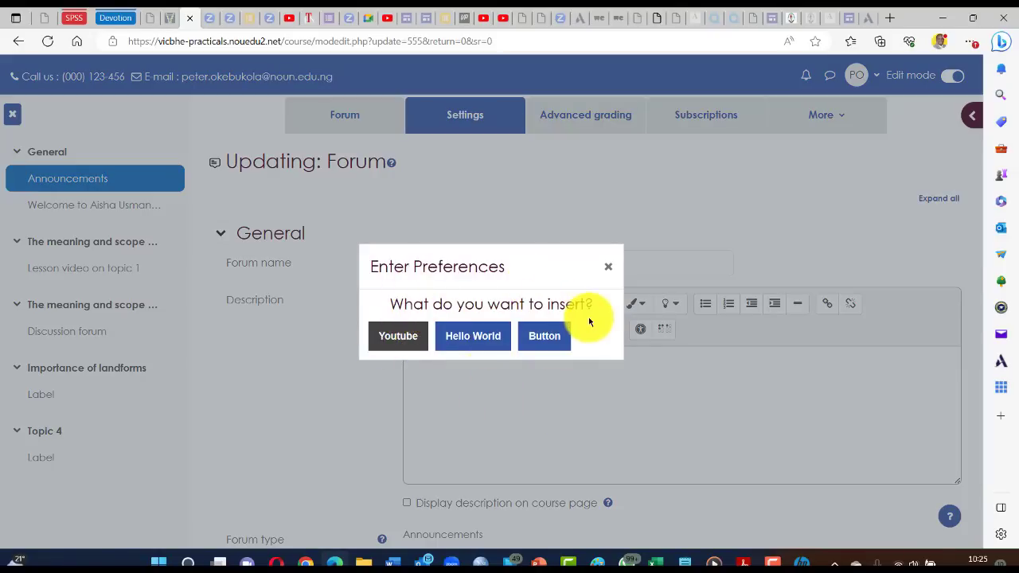
pyautogui.click(548, 337)
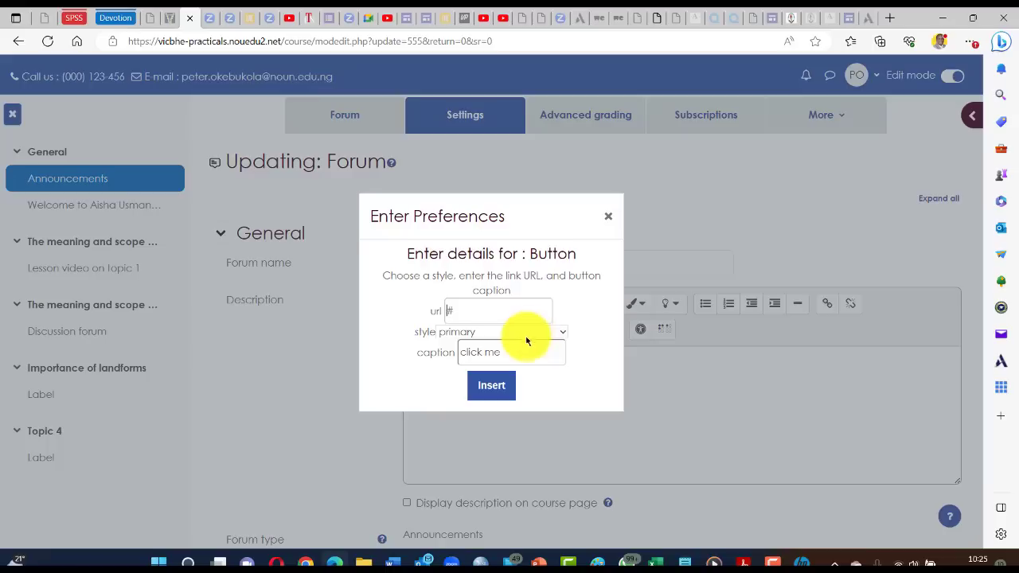
pyautogui.click(559, 332)
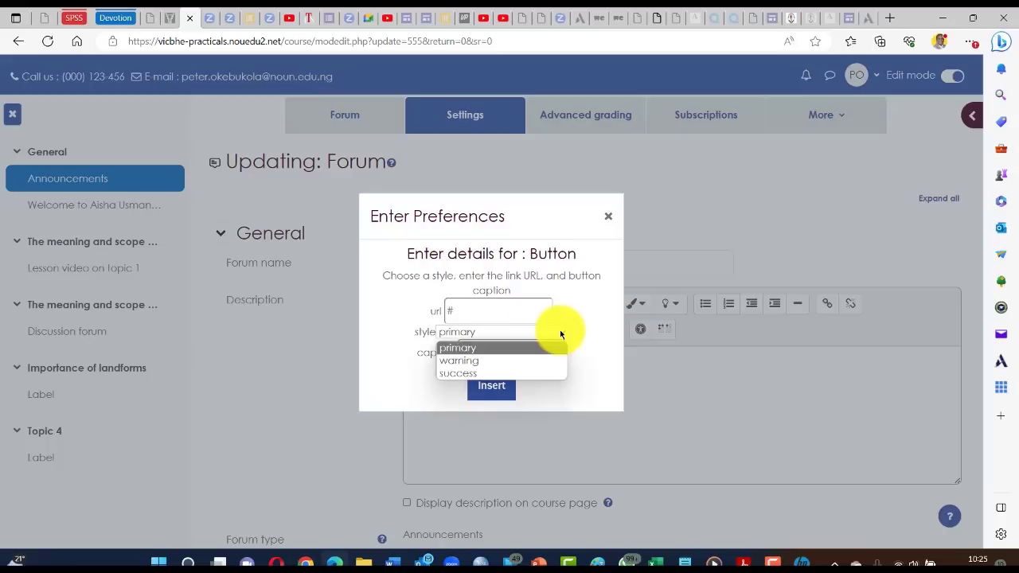
pyautogui.click(465, 348)
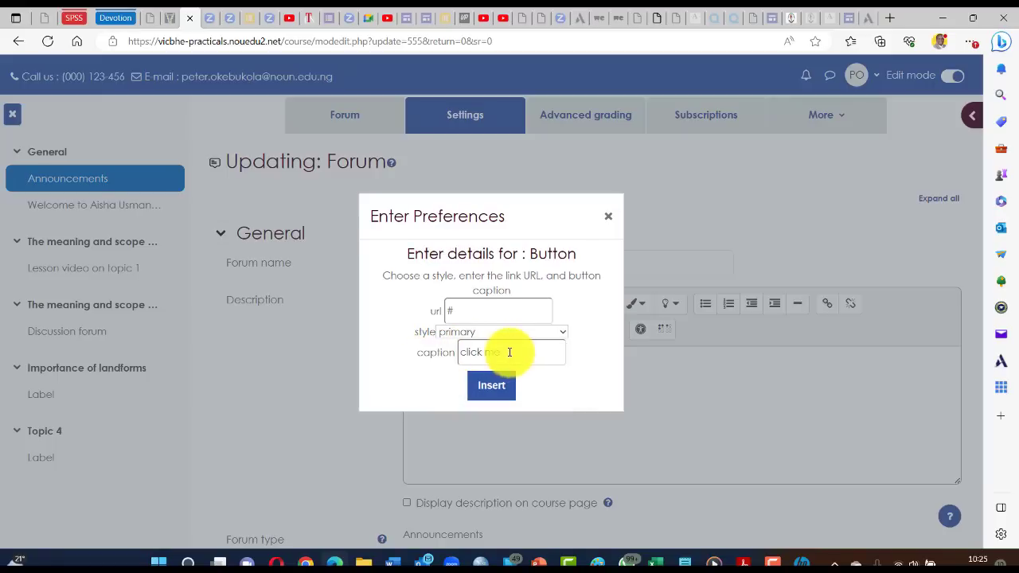
pyautogui.click(494, 387)
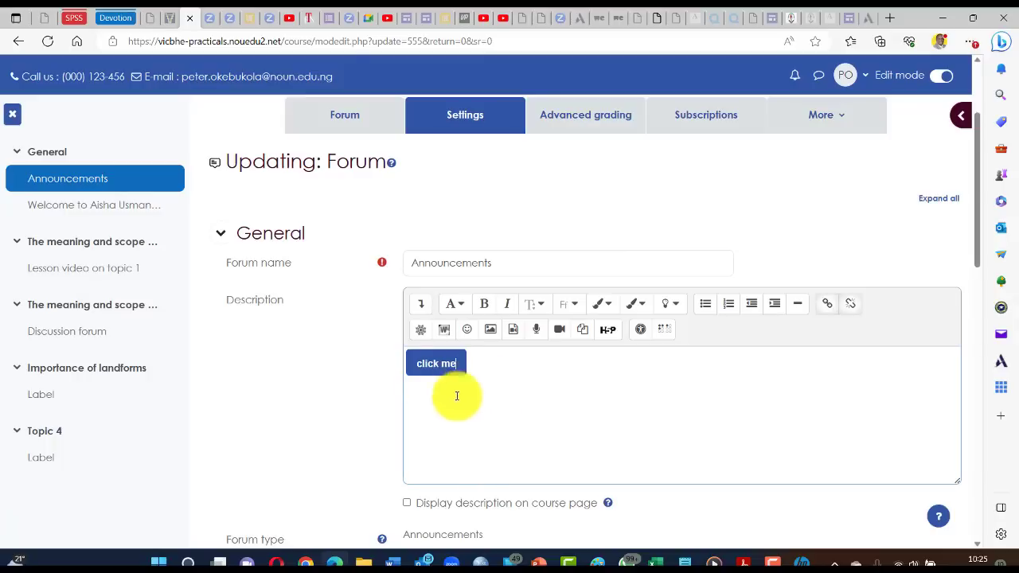
pyautogui.moveTo(439, 363); pyautogui.dragTo(327, 238)
pyautogui.press('BackSpace')
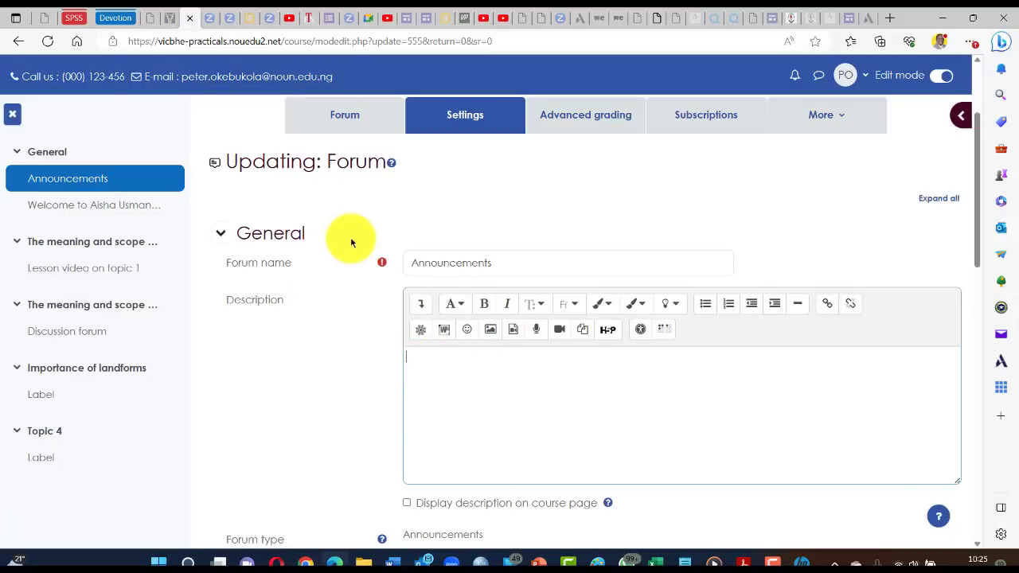
# - Insert a ready-made button in the primary style with the caption "Welcome" into the forum description
pyautogui.click(419, 331)
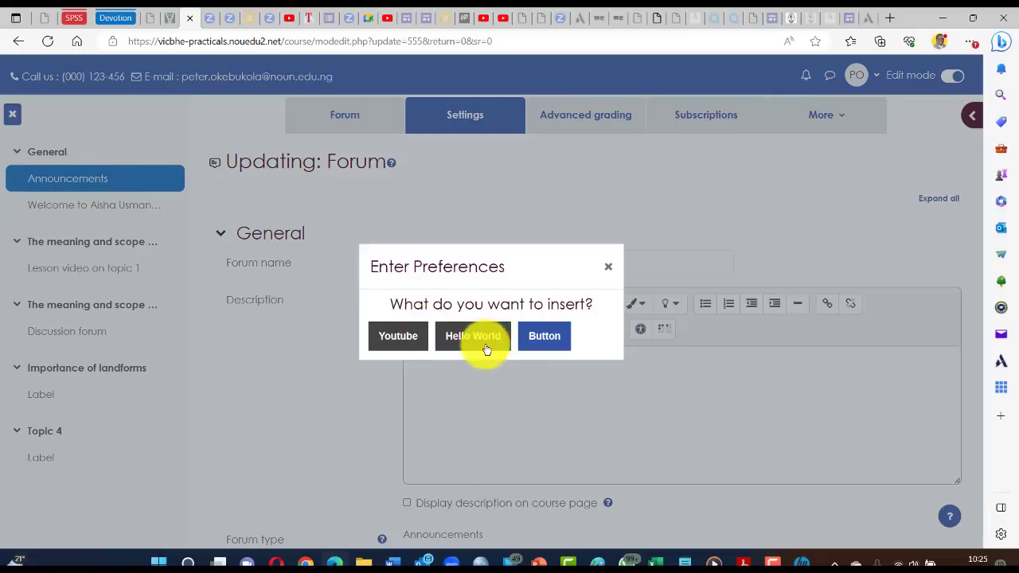
pyautogui.click(539, 341)
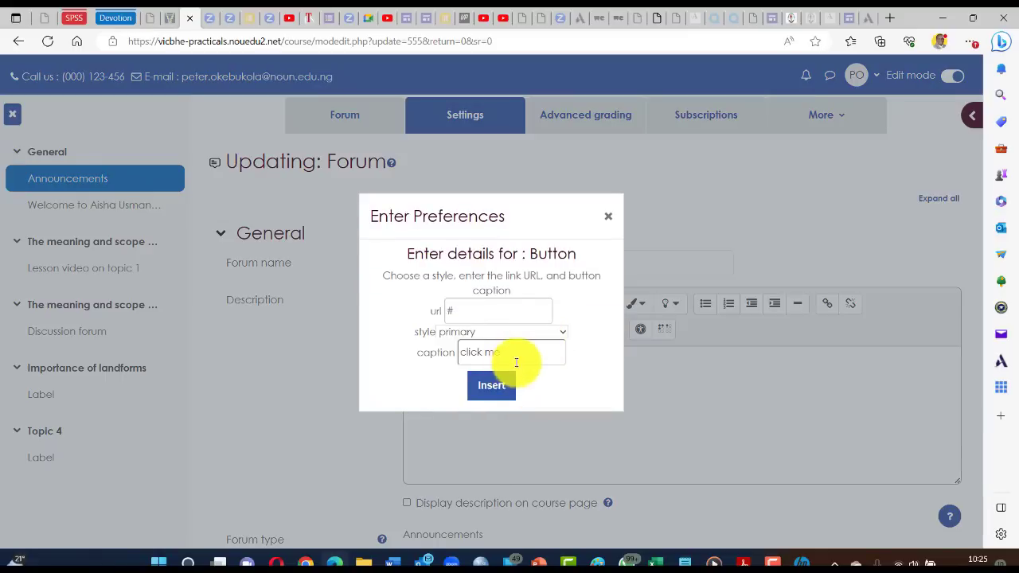
pyautogui.moveTo(514, 352); pyautogui.dragTo(433, 348)
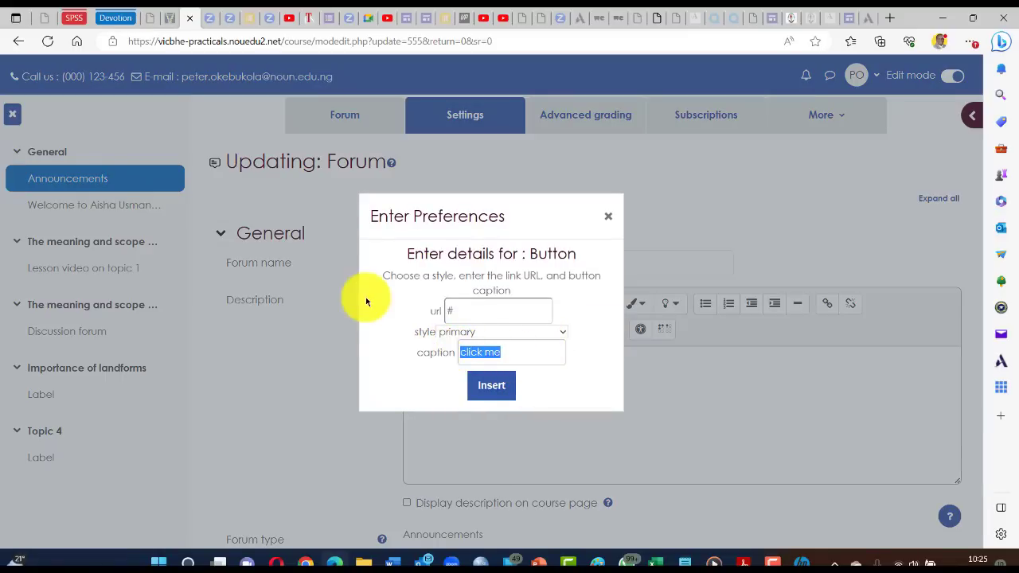
pyautogui.write('Welcome')
pyautogui.click(493, 385)
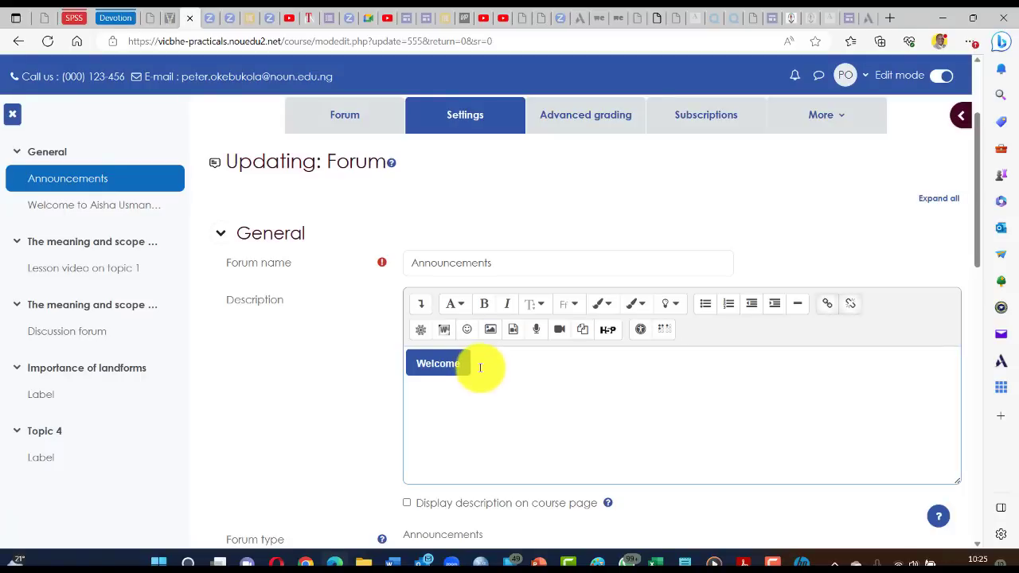
# - Insert a ready-made button in the warning style with the caption "Repeat" below the Welcome button
pyautogui.click(420, 329)
pyautogui.click(533, 342)
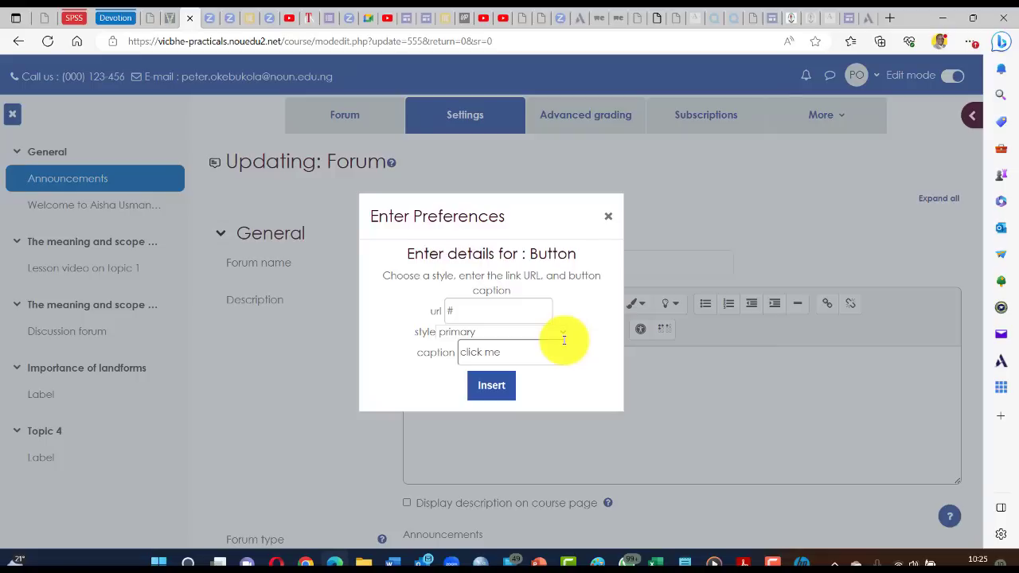
pyautogui.click(564, 333)
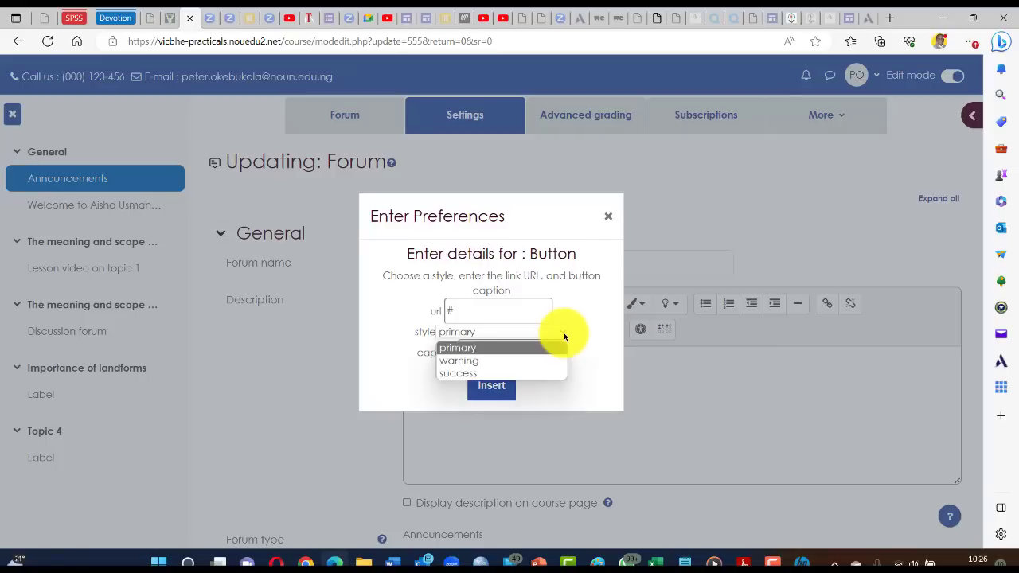
pyautogui.click(494, 358)
pyautogui.moveTo(512, 353); pyautogui.dragTo(412, 363)
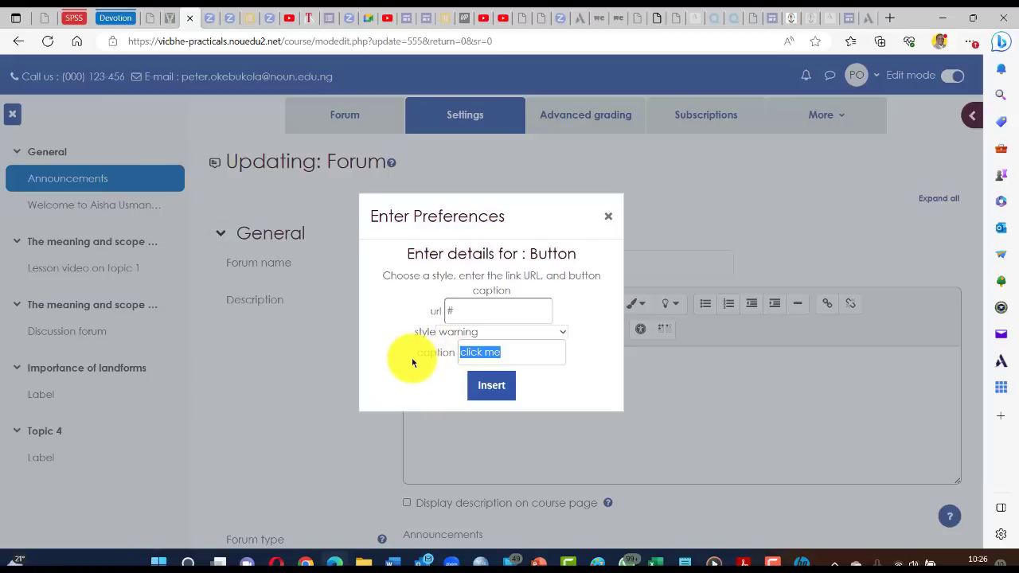
pyautogui.write('Congra')
pyautogui.press('BackSpace')
pyautogui.press('BackSpace')
pyautogui.press('BackSpace')
pyautogui.press('BackSpace')
pyautogui.write('Repeat')
pyautogui.click(494, 386)
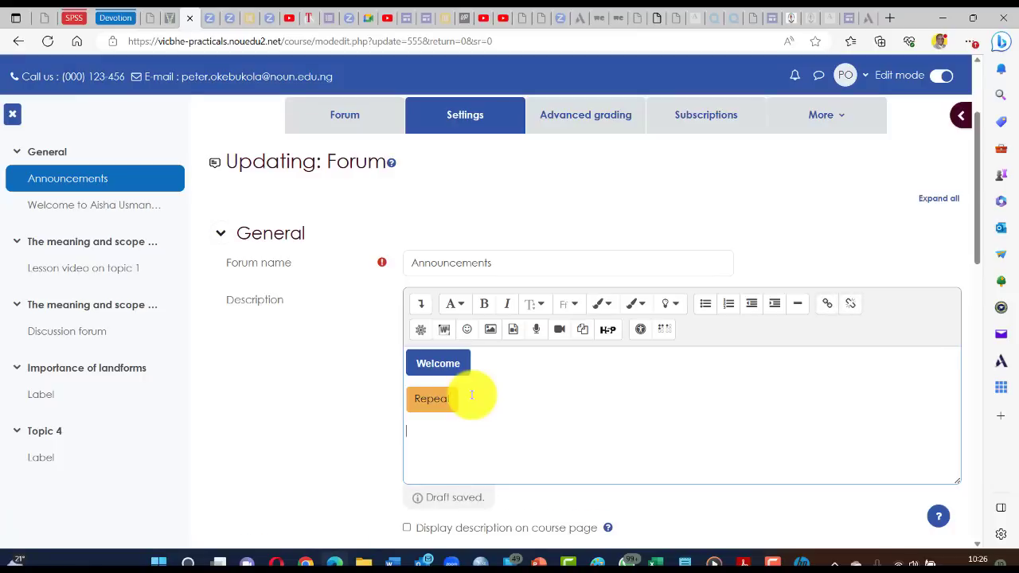
# - Insert a ready-made button in the success style with the caption "Congrations" below the Repeat button
pyautogui.click(419, 331)
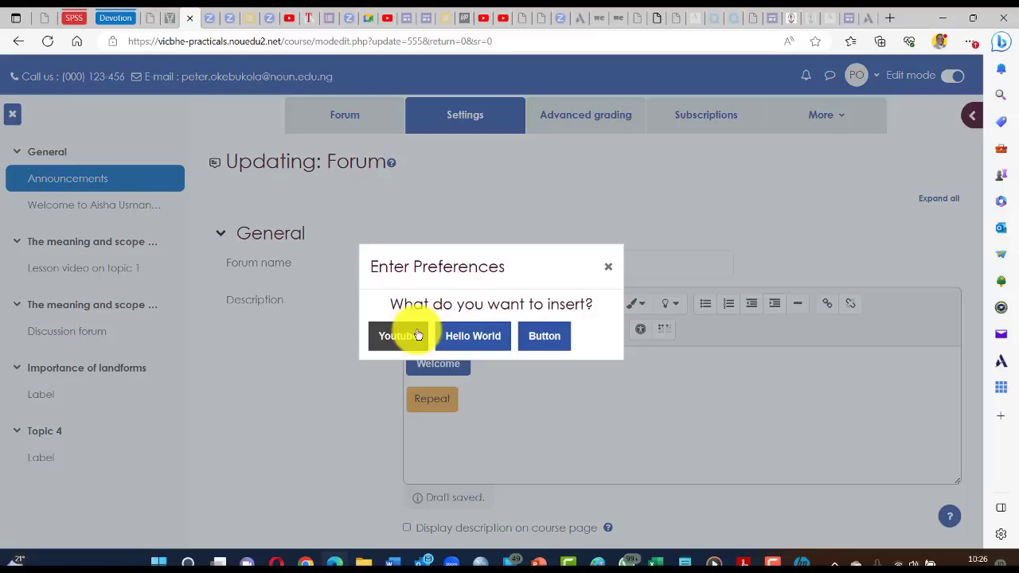
pyautogui.click(548, 336)
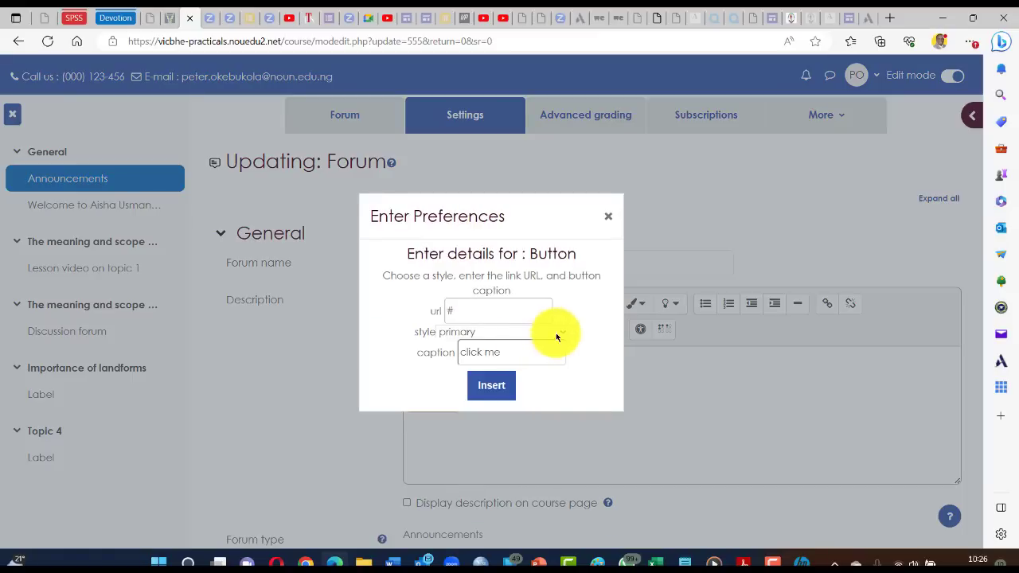
pyautogui.click(561, 335)
pyautogui.click(503, 371)
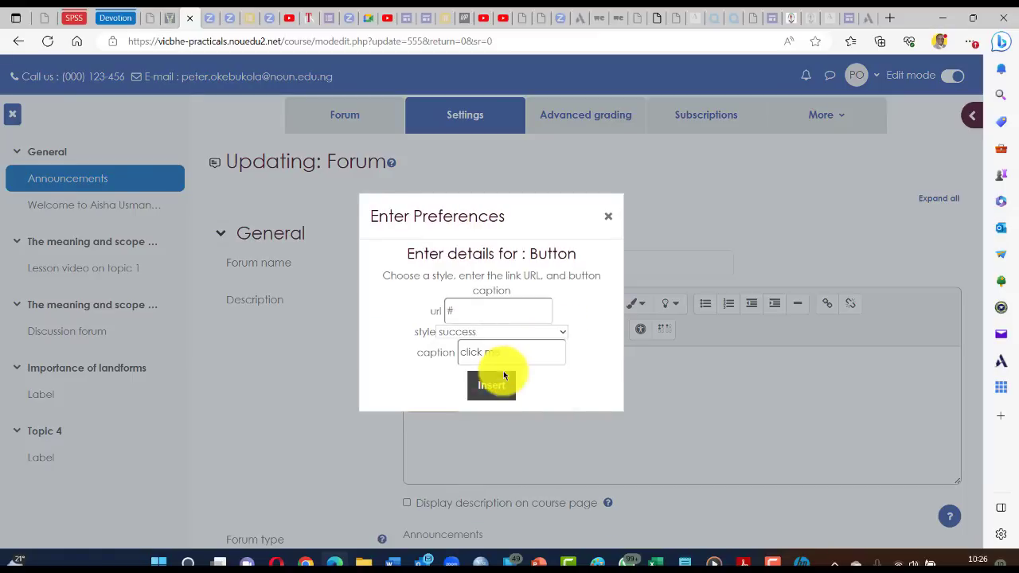
pyautogui.moveTo(510, 353); pyautogui.dragTo(450, 353)
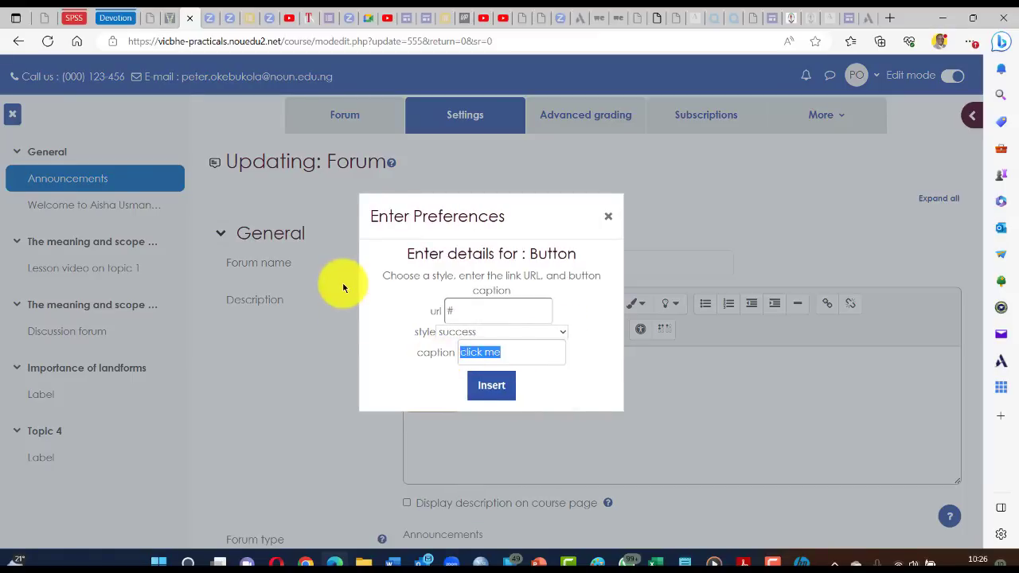
pyautogui.write('Congrations')
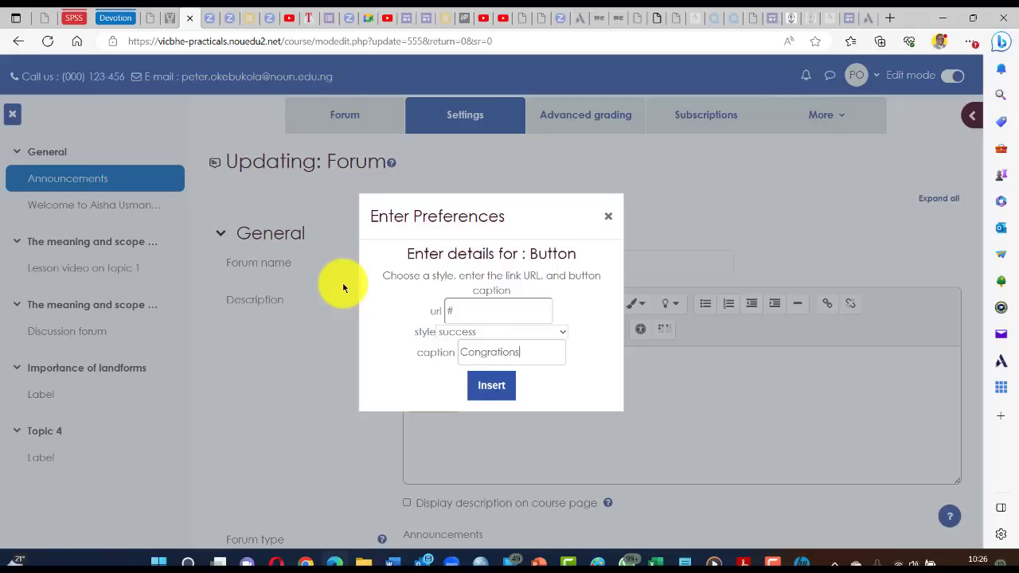
pyautogui.click(487, 387)
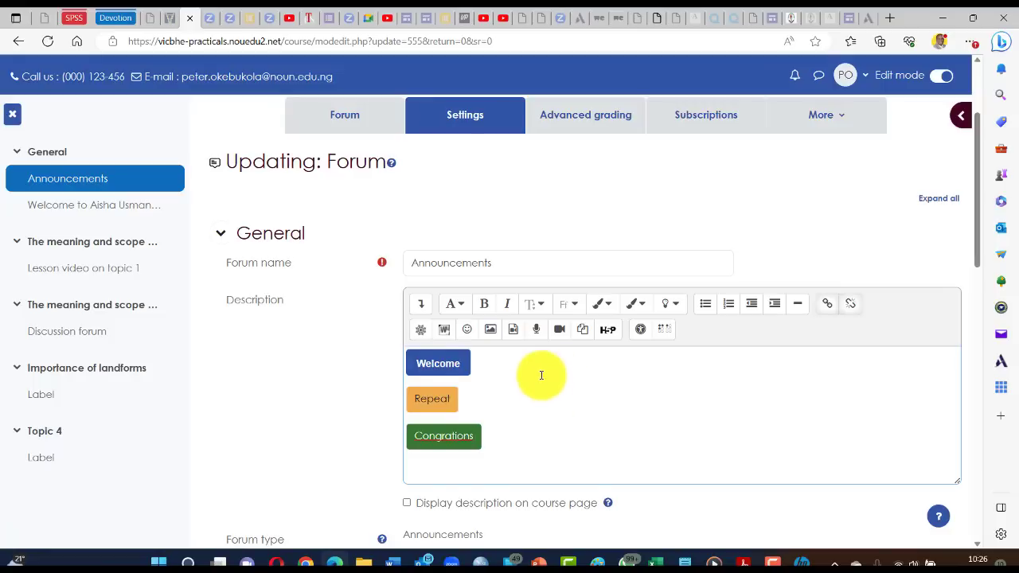
# - Try to correct the green button's caption to "Congratulations" within the description, and delete the button with the stray text
pyautogui.scroll(-2, 541, 373)
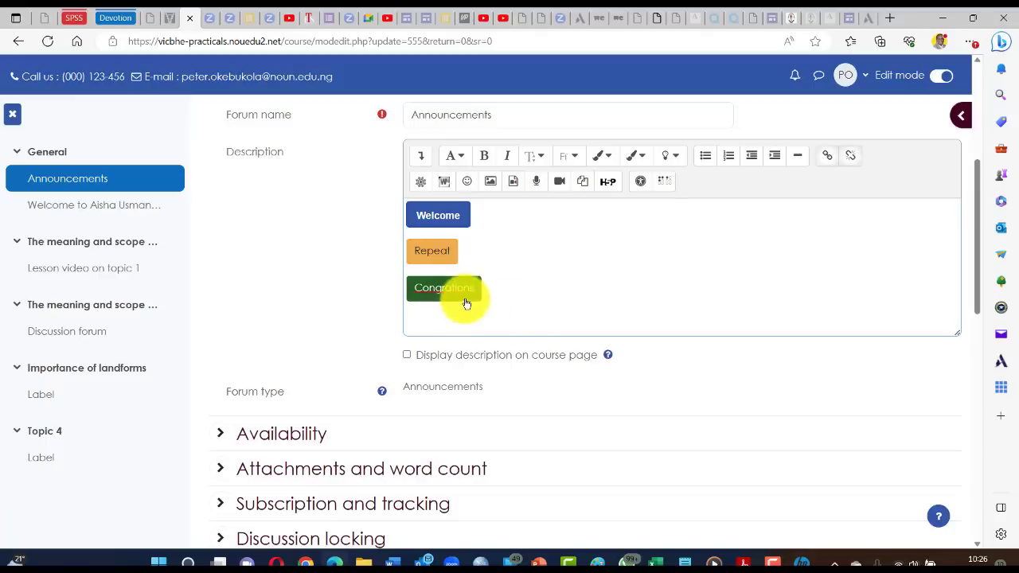
pyautogui.press('BackSpace')
pyautogui.press('BackSpace')
pyautogui.press('BackSpace')
pyautogui.press('BackSpace')
pyautogui.write('ulations')
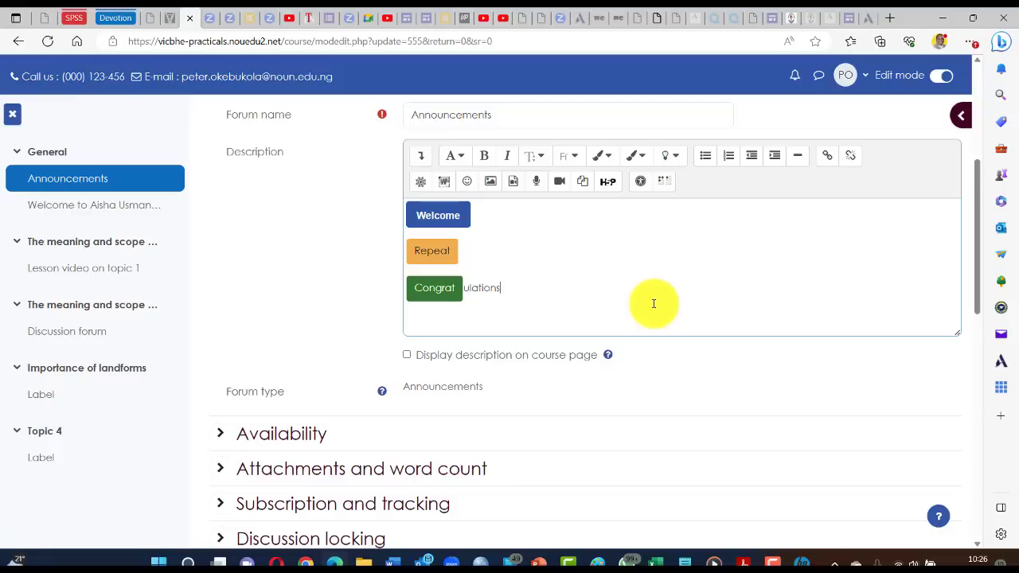
pyautogui.hotkey('shift', 'Home')
pyautogui.press('BackSpace')
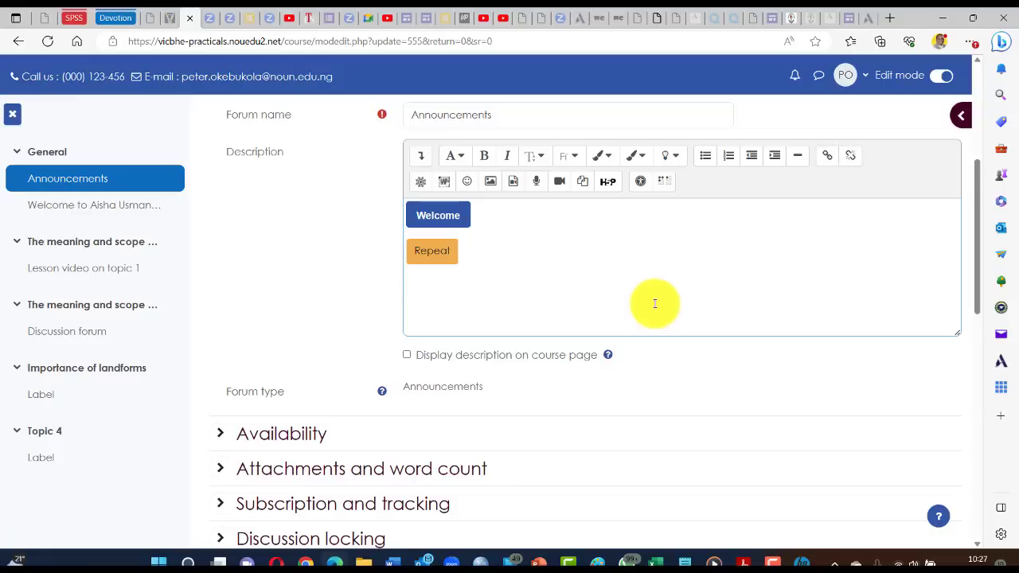
# - Insert a ready-made button in the primary style with the caption "Congratulations" below the Repeat button
pyautogui.click(419, 185)
pyautogui.click(543, 335)
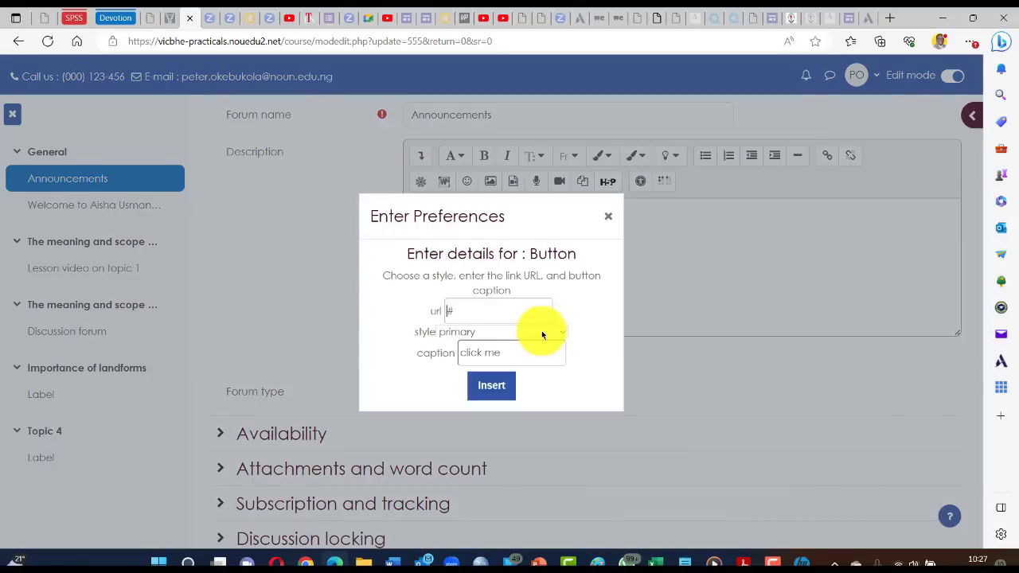
pyautogui.moveTo(505, 352); pyautogui.dragTo(450, 353)
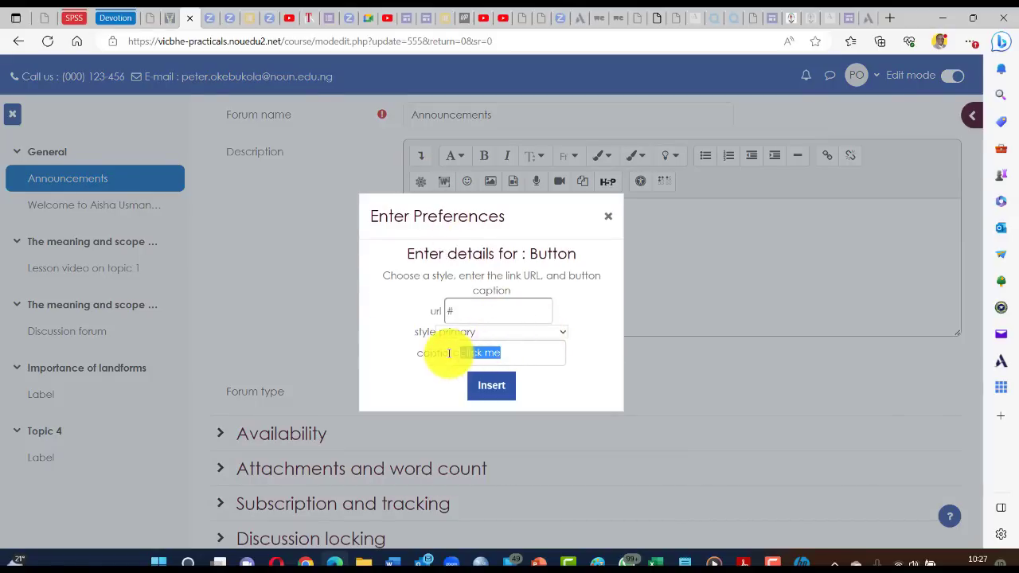
pyautogui.write('Congratu')
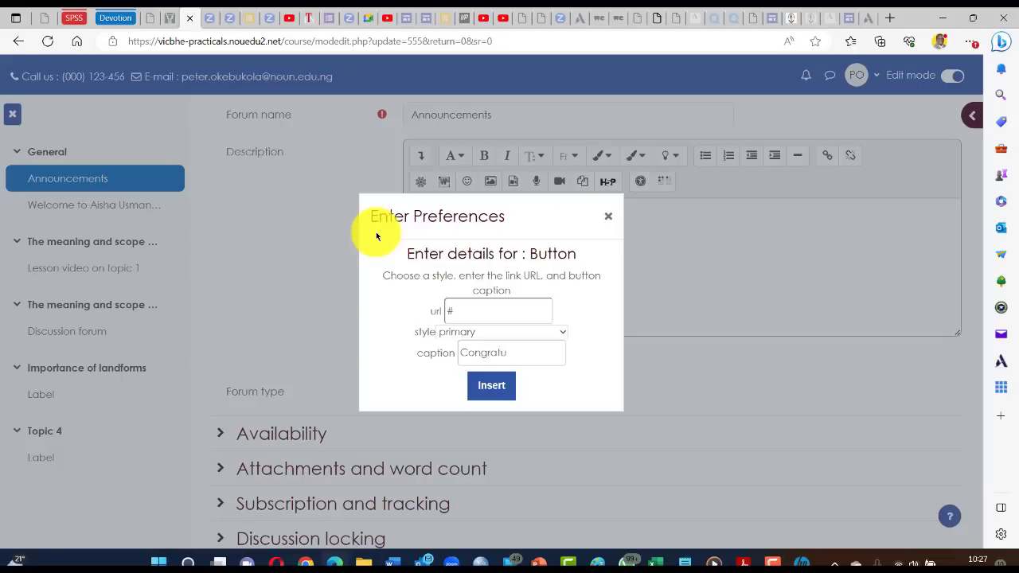
pyautogui.write('ltions')
pyautogui.press('BackSpace')
pyautogui.press('BackSpace')
pyautogui.press('BackSpace')
pyautogui.press('BackSpace')
pyautogui.write('ation')
pyautogui.click(486, 386)
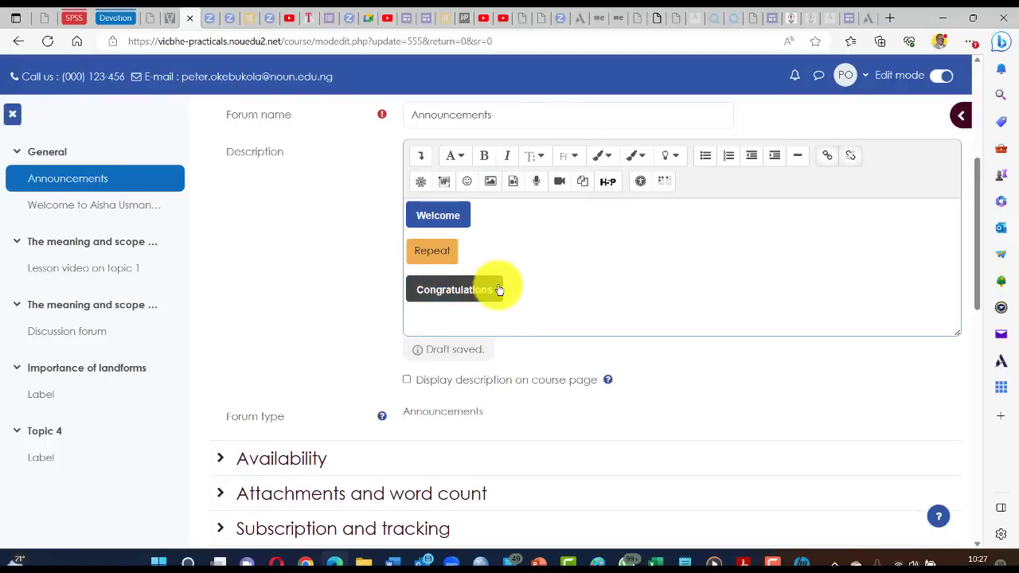
# - Delete the blue Congratulations button from the description, keeping the Welcome and Repeat buttons
pyautogui.moveTo(512, 284); pyautogui.dragTo(349, 265)
pyautogui.hotkey('ctrl', 'x')
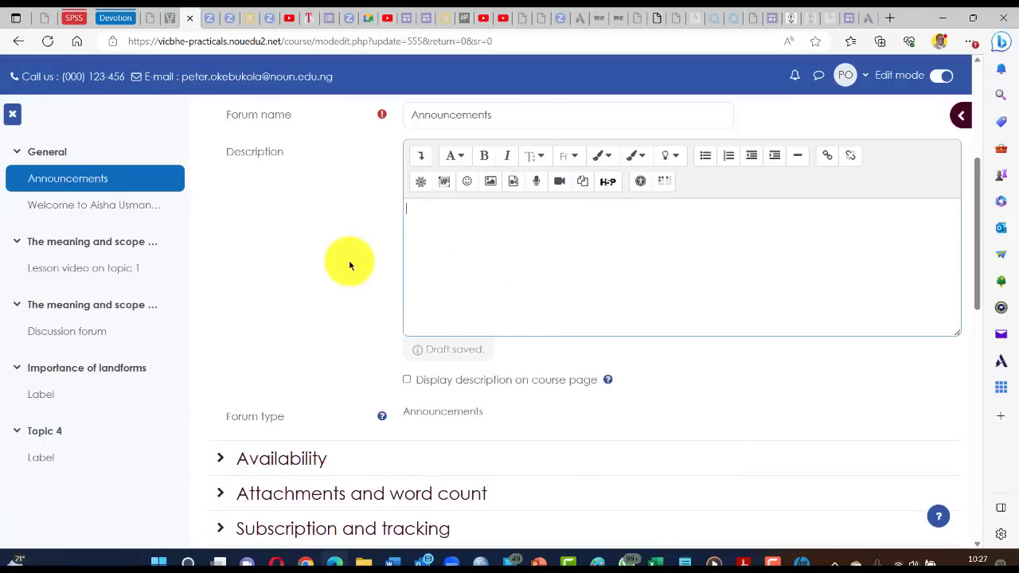
pyautogui.hotkey('ctrl', 'v')
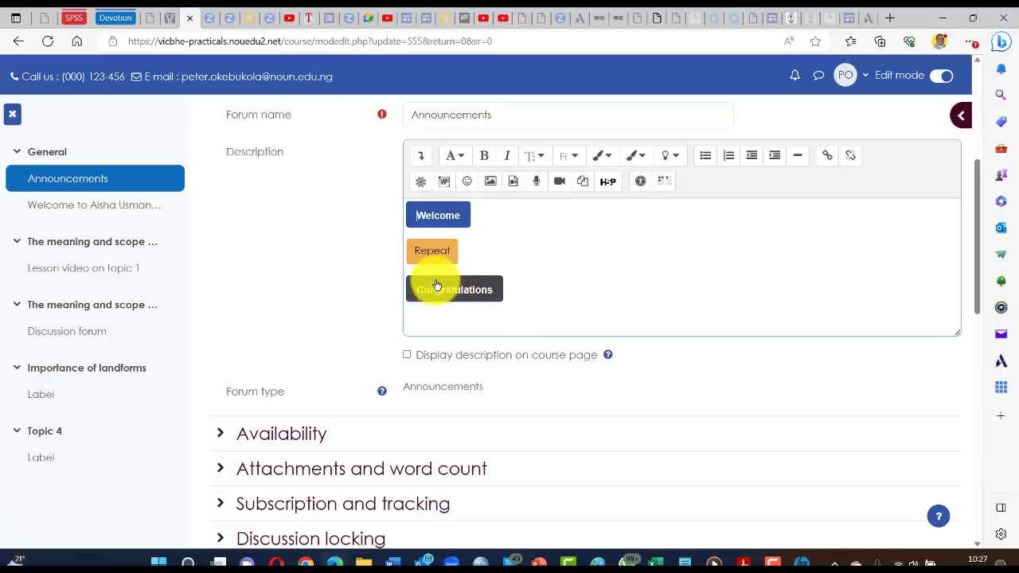
pyautogui.click(410, 276)
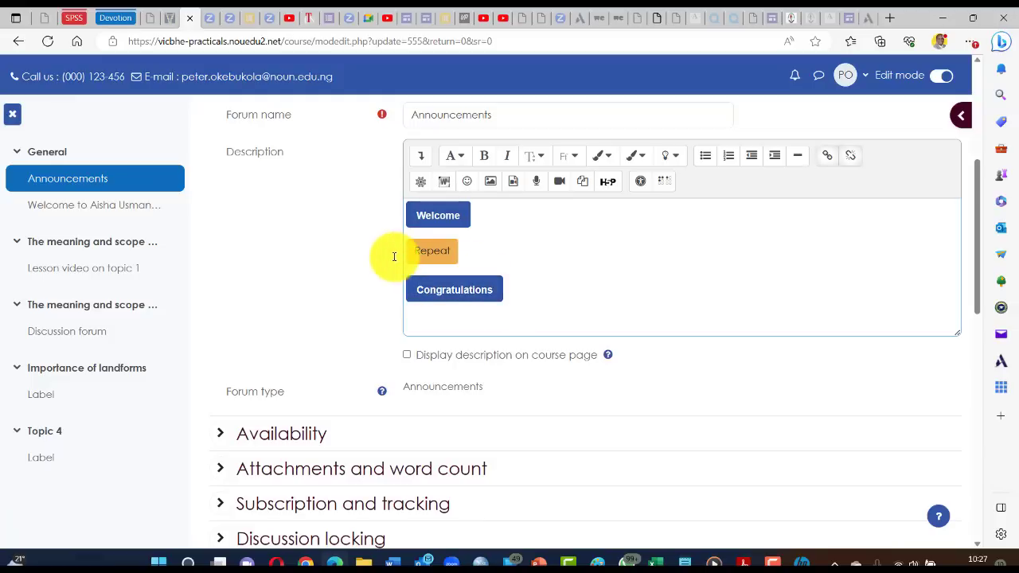
pyautogui.press('Delete')
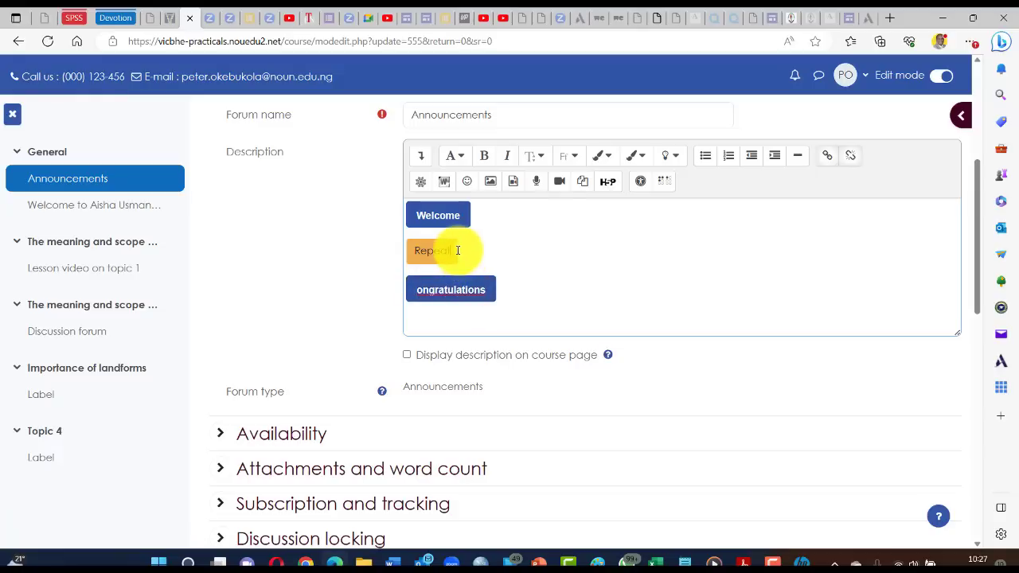
pyautogui.press('Return')
pyautogui.press('Down')
pyautogui.hotkey('shift', 'Down')
pyautogui.hotkey('shift', 'Down')
pyautogui.press('Delete')
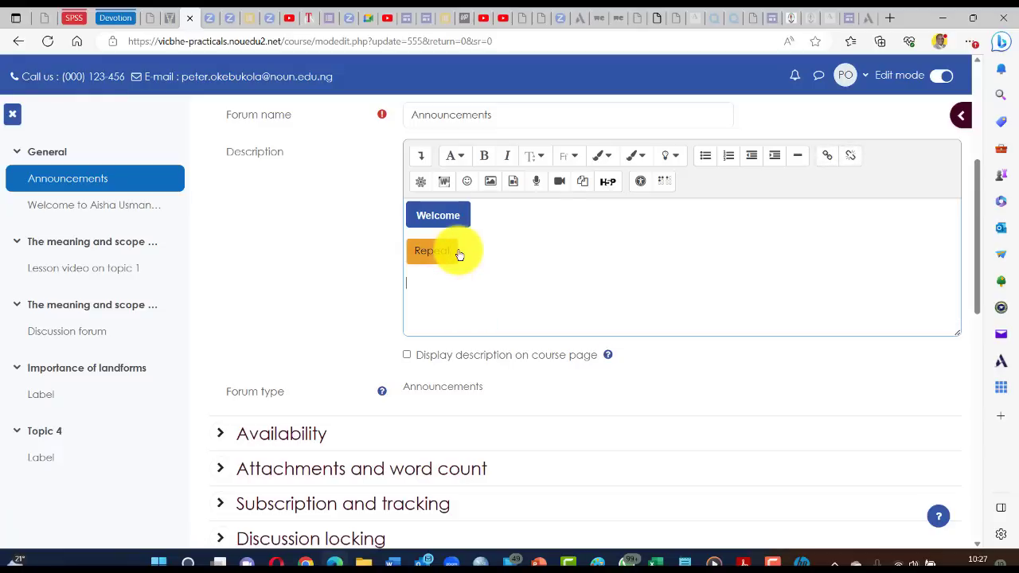
# - Insert a ready-made button in the success style with the caption "Congratulations" below the Repeat button
pyautogui.click(419, 180)
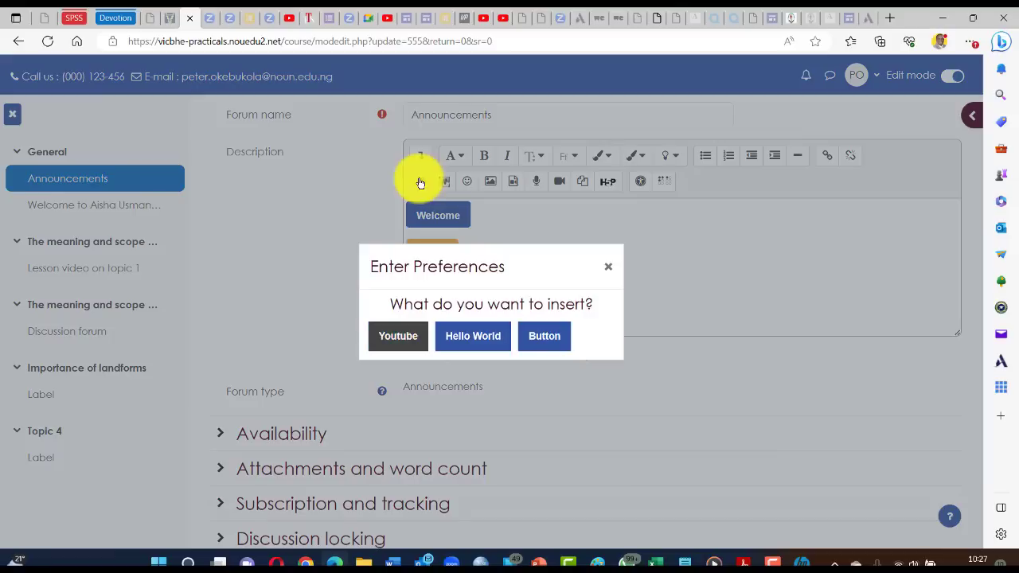
pyautogui.click(543, 337)
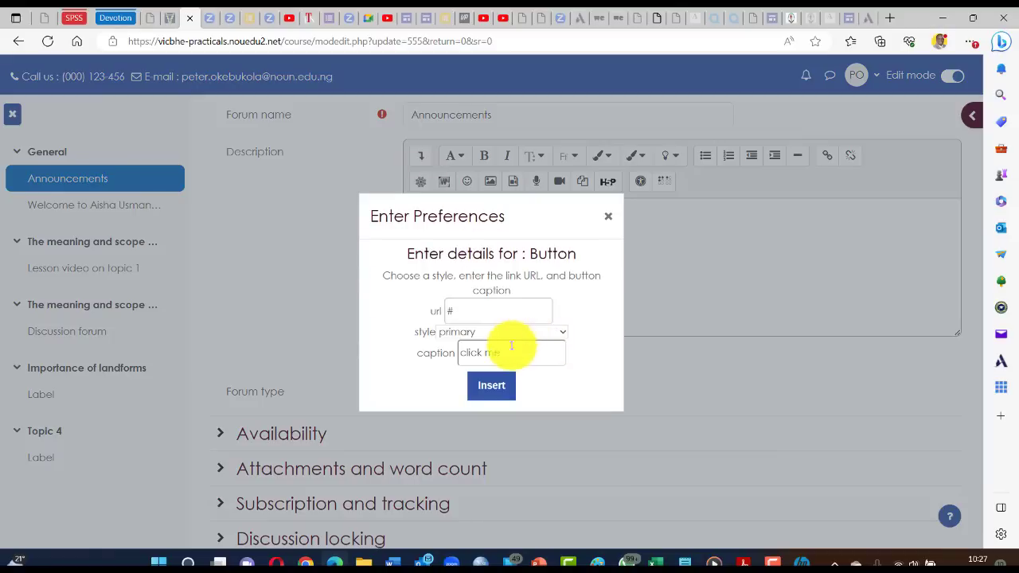
pyautogui.click(563, 336)
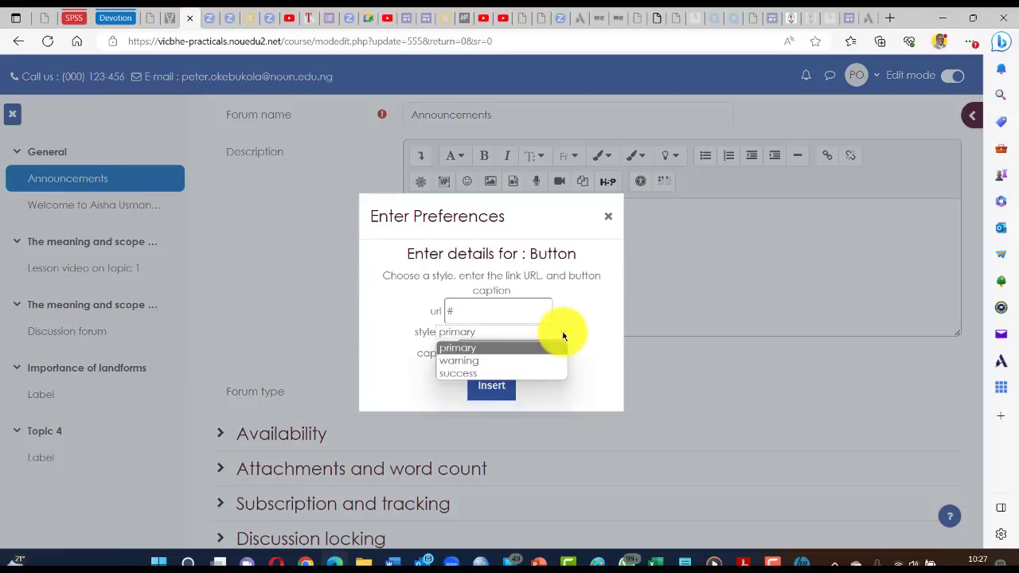
pyautogui.click(518, 372)
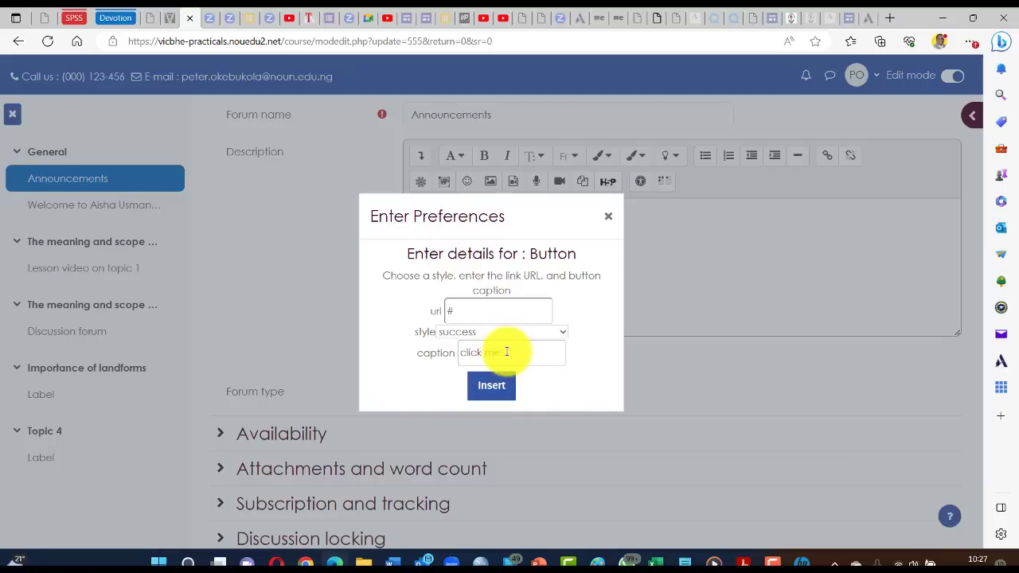
pyautogui.moveTo(505, 351); pyautogui.dragTo(444, 350)
pyautogui.write('c')
pyautogui.press('BackSpace')
pyautogui.write('Congrat')
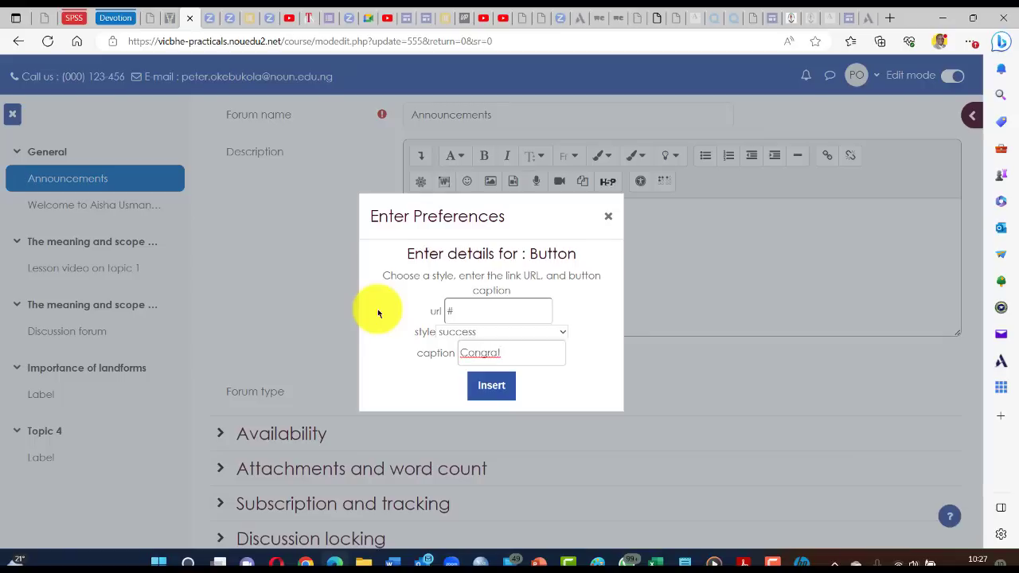
pyautogui.write('ulations')
pyautogui.press('BackSpace')
pyautogui.press('BackSpace')
pyautogui.press('BackSpace')
pyautogui.press('BackSpace')
pyautogui.press('BackSpace')
pyautogui.press('BackSpace')
pyautogui.write('atio')
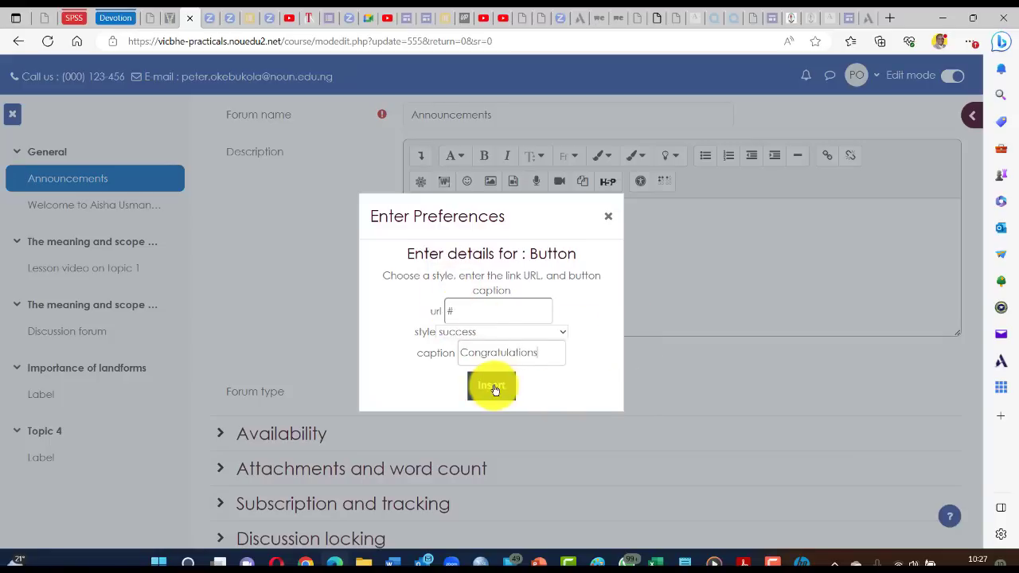
pyautogui.click(493, 387)
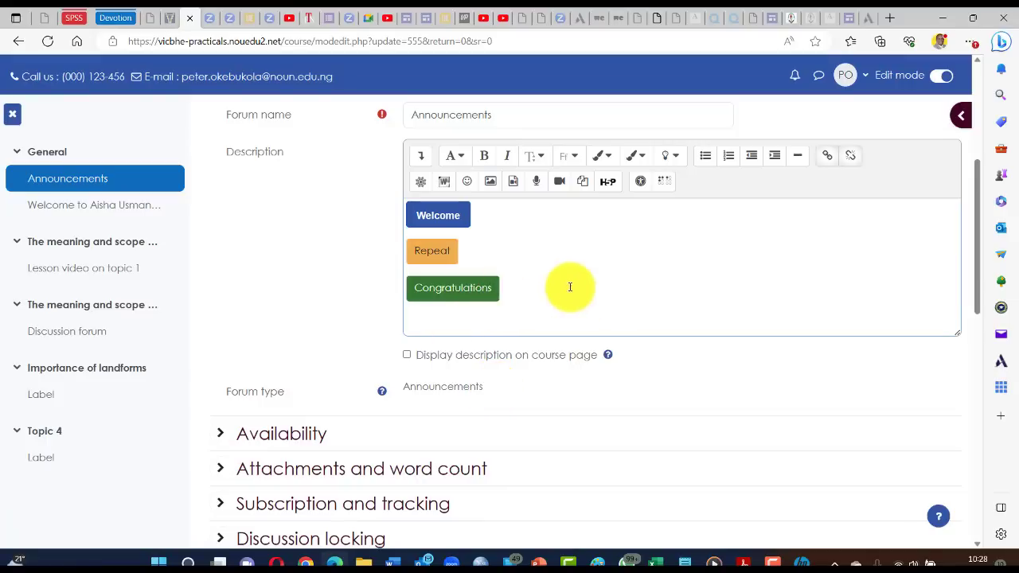
# - Save the forum settings, return to the course and view the Announcements forum on the course page
pyautogui.scroll(-8, 561, 274)
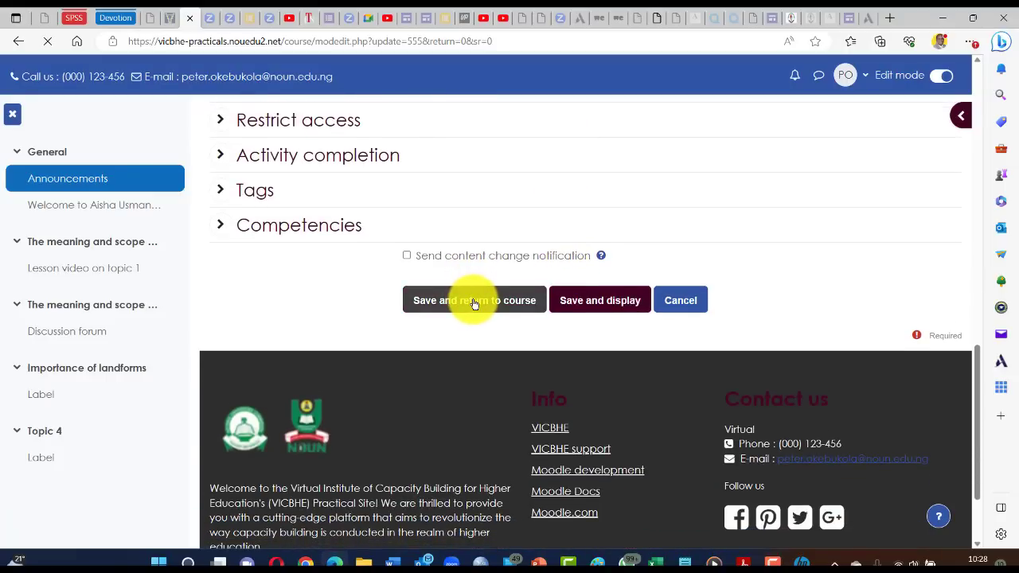
pyautogui.click(474, 303)
pyautogui.scroll(-2, 752, 296)
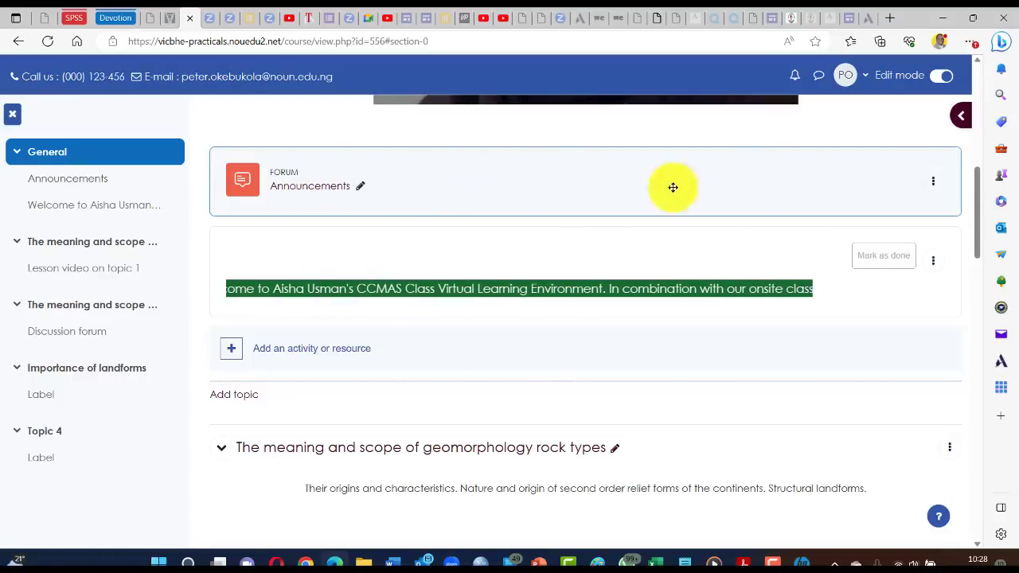
# - Set the Announcements forum to display its description on the course page, save and return to the course
pyautogui.click(935, 185)
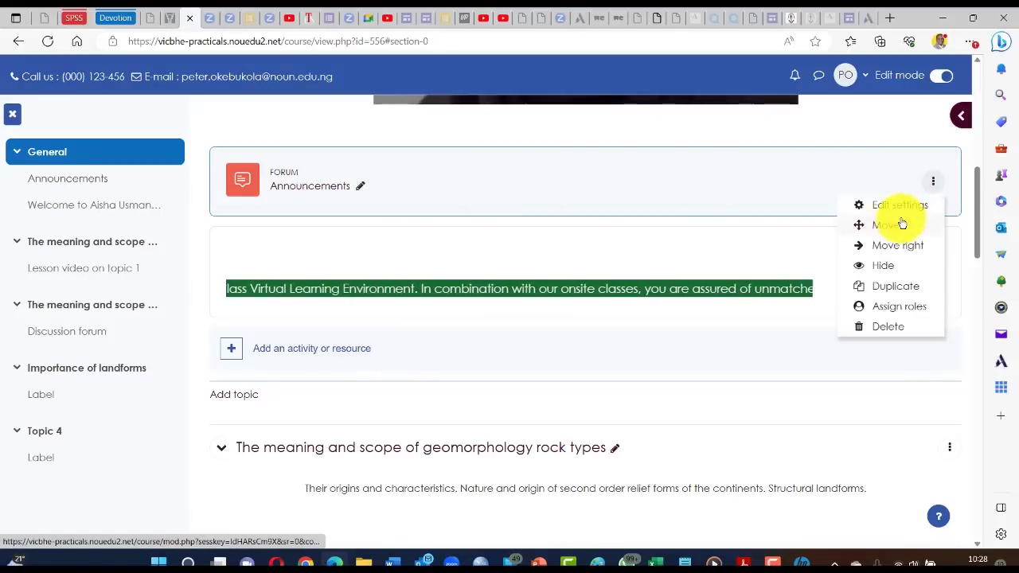
pyautogui.click(897, 203)
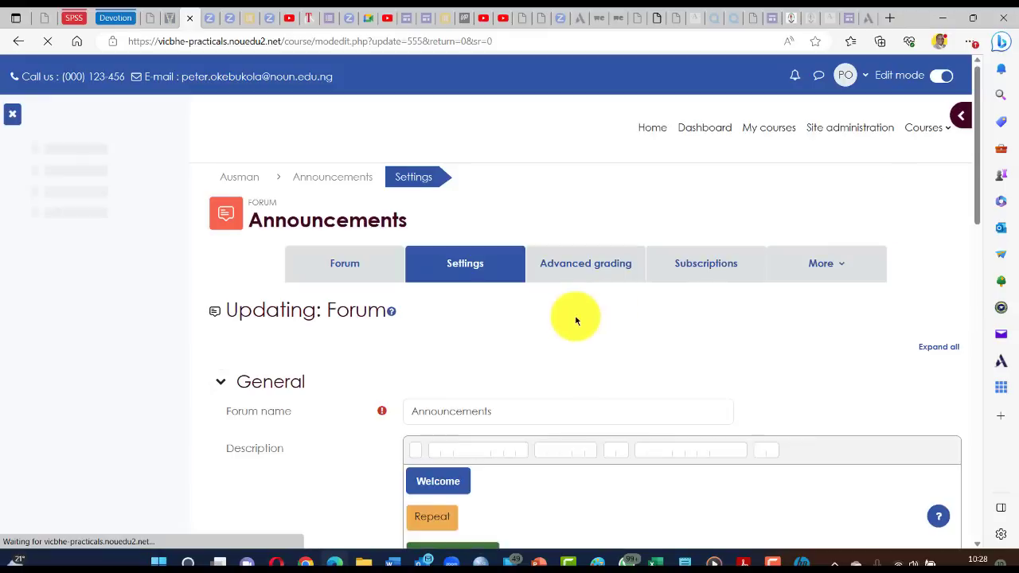
pyautogui.scroll(-2, 576, 312)
pyautogui.scroll(-3, 575, 309)
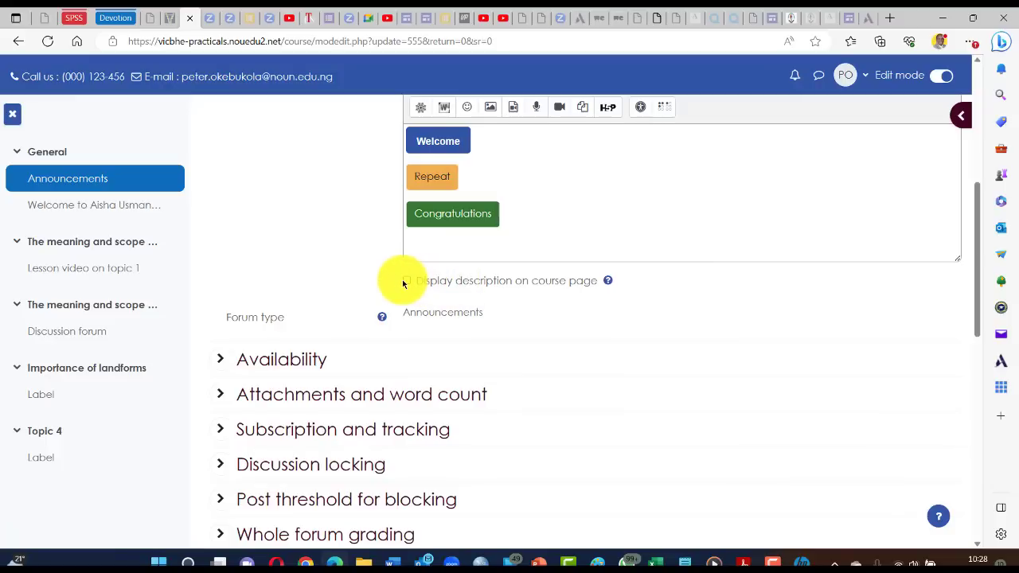
pyautogui.scroll(-8, 546, 302)
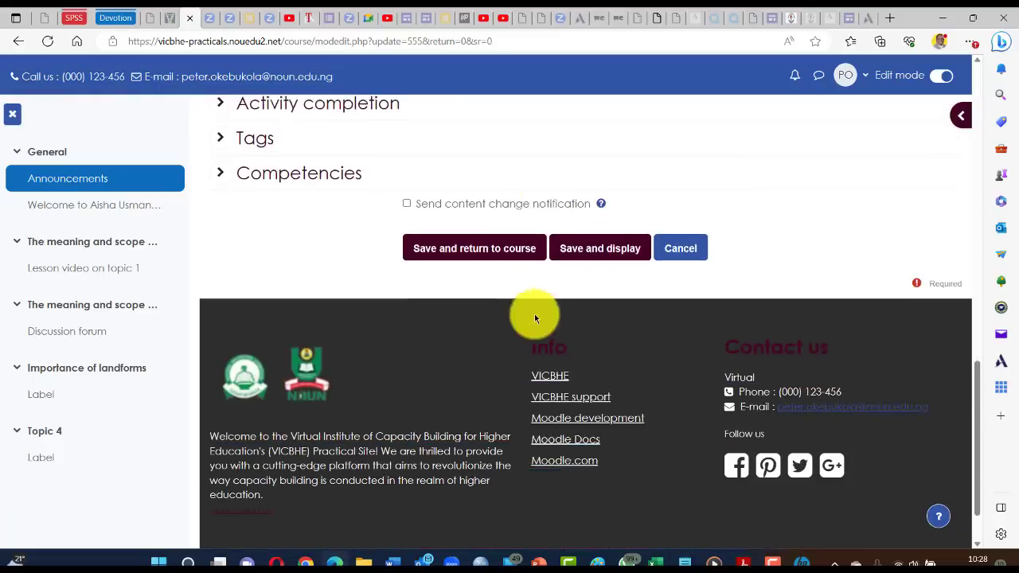
pyautogui.click(462, 231)
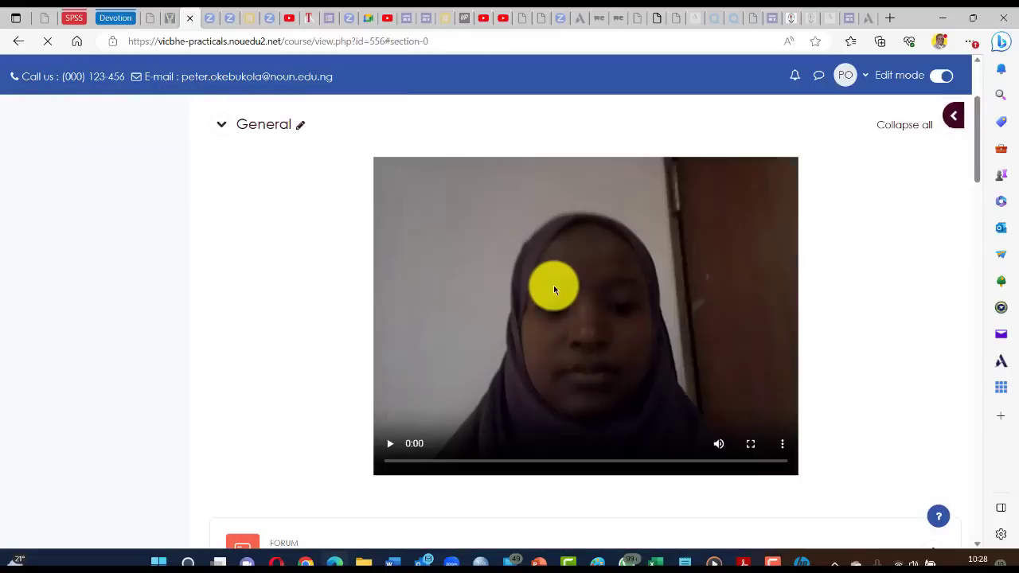
pyautogui.scroll(-4, 648, 295)
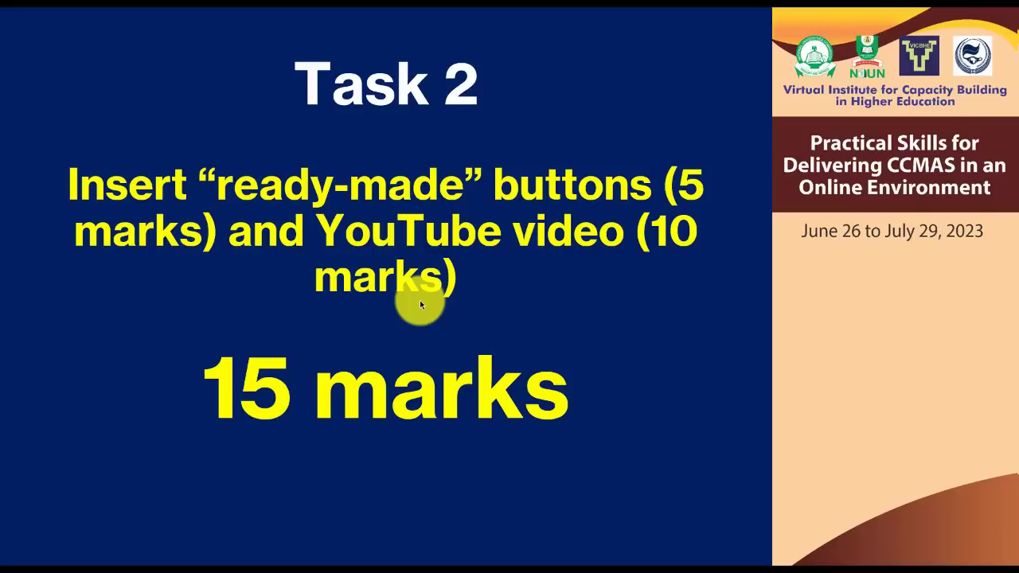
# - Edit the topic "The meaning and scope of geomorphology rock types" and open the ready-made YouTube insertion form for its summary
pyautogui.hotkey('alt', 'Tab')
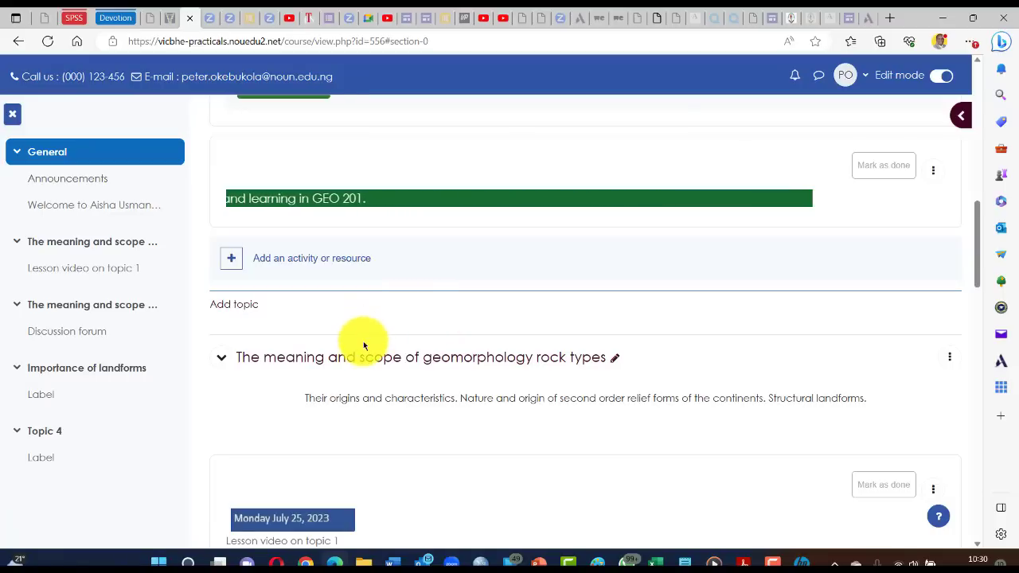
pyautogui.scroll(-1, 364, 345)
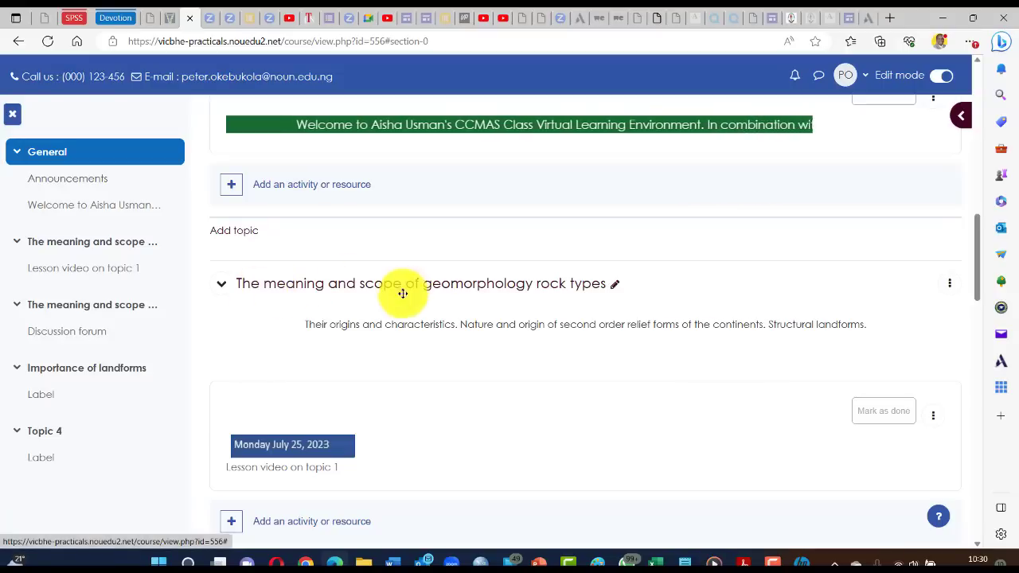
pyautogui.click(950, 285)
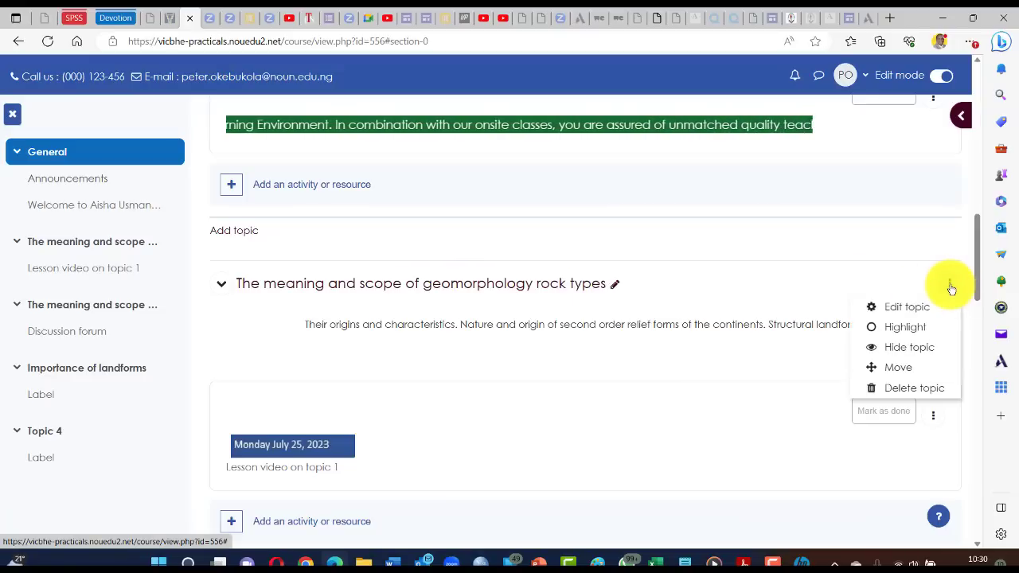
pyautogui.click(918, 308)
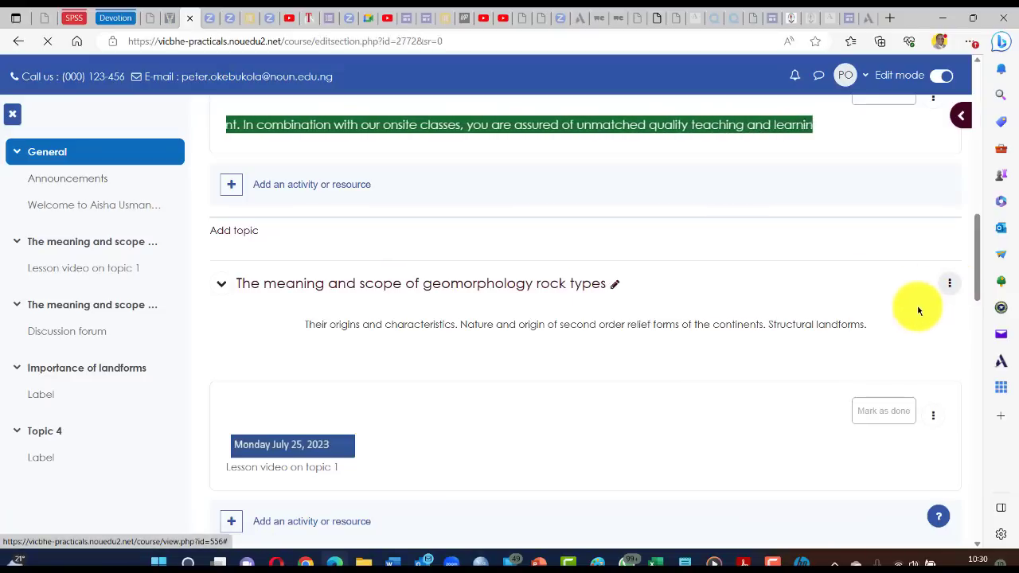
pyautogui.scroll(-4, 565, 364)
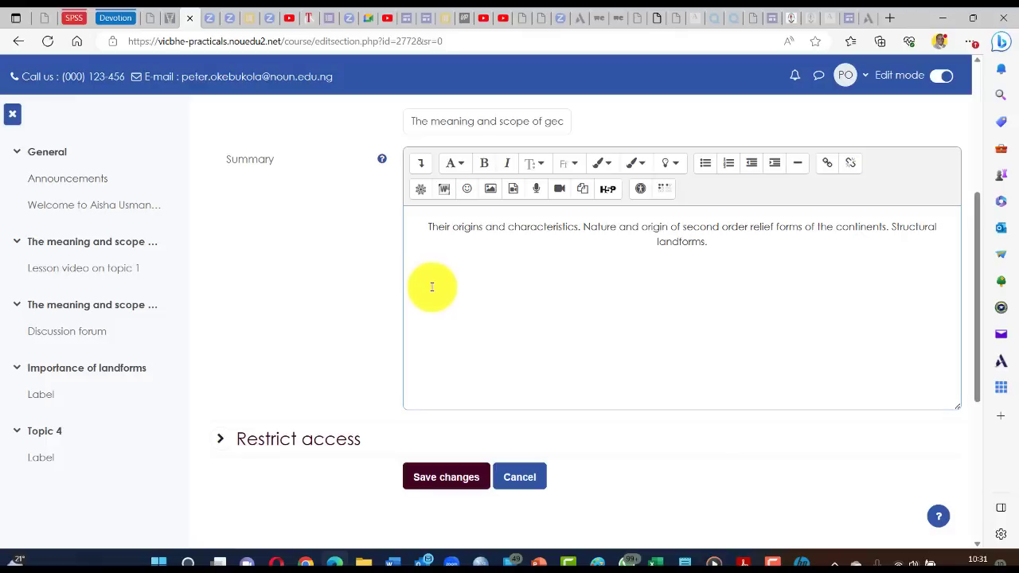
pyautogui.click(421, 192)
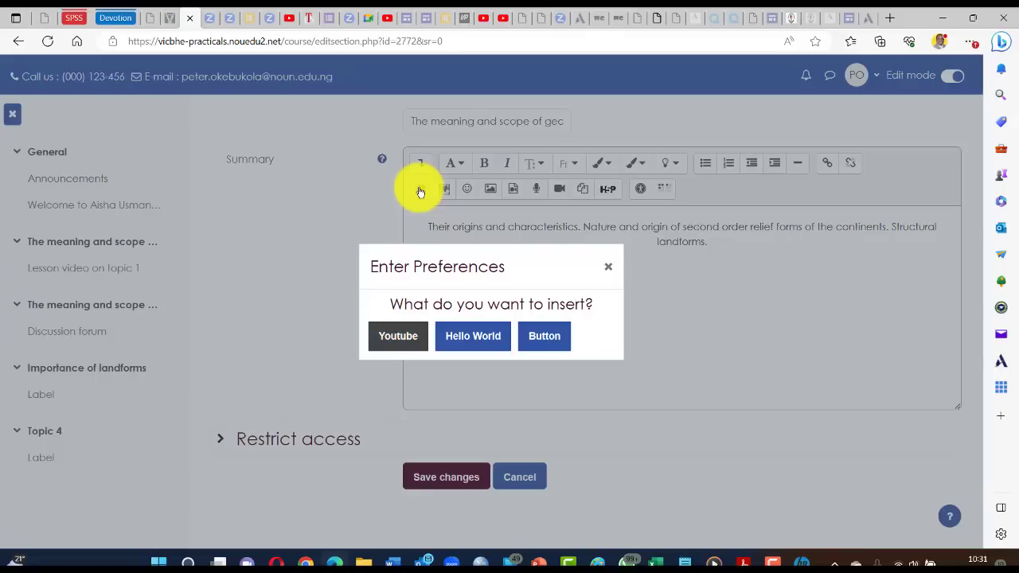
pyautogui.click(397, 338)
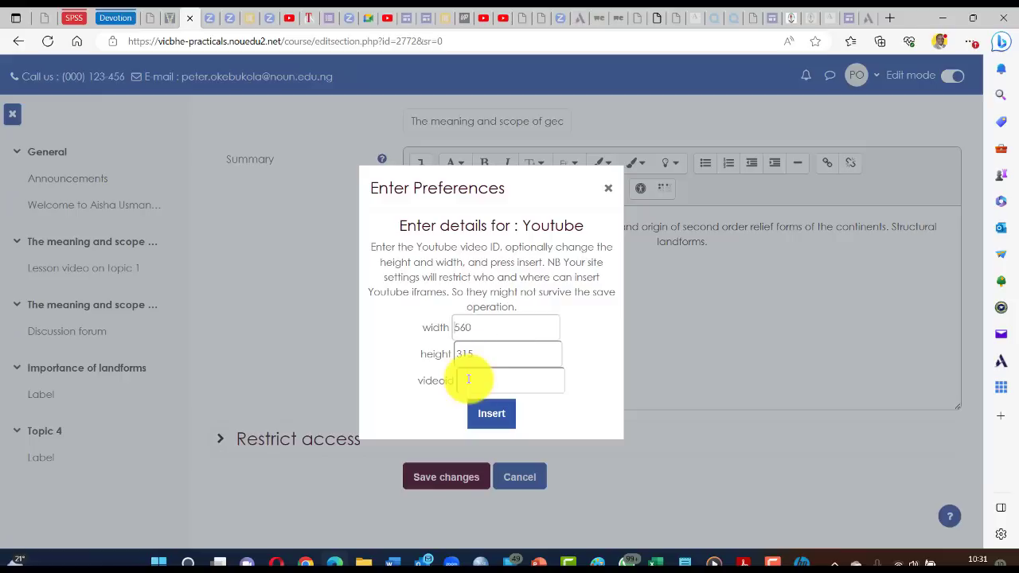
pyautogui.moveTo(513, 181)
pyautogui.mouseDown()
pyautogui.moveTo(515, 196)
pyautogui.moveTo(607, 293)
pyautogui.moveTo(668, 305)
pyautogui.moveTo(662, 282)
pyautogui.moveTo(557, 215)
pyautogui.moveTo(525, 176)
pyautogui.mouseUp()
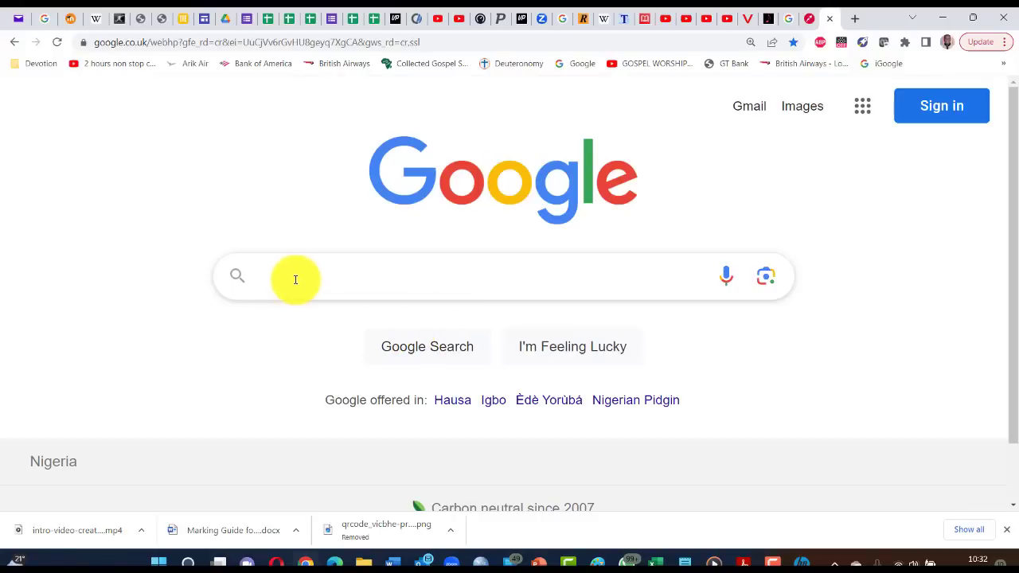
# - Switch to Google in Chrome and search for "video on geomorphology"
pyautogui.write('video')
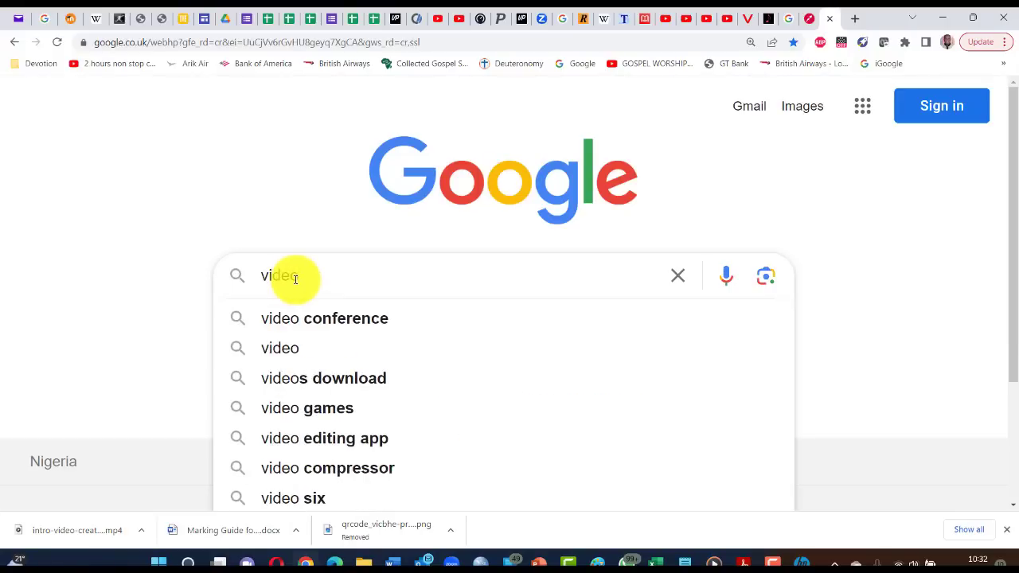
pyautogui.write(' on ge')
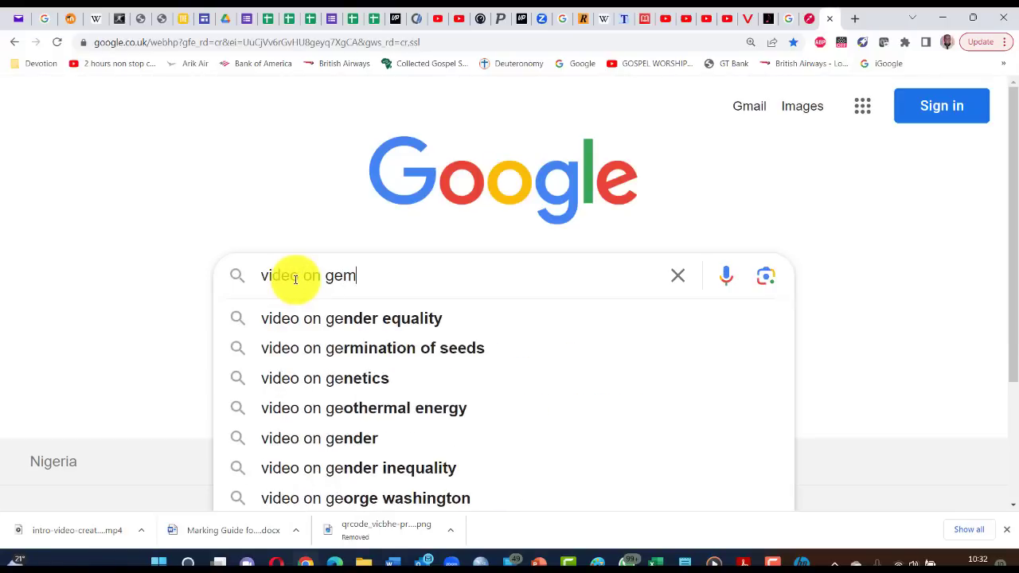
pyautogui.write('omo')
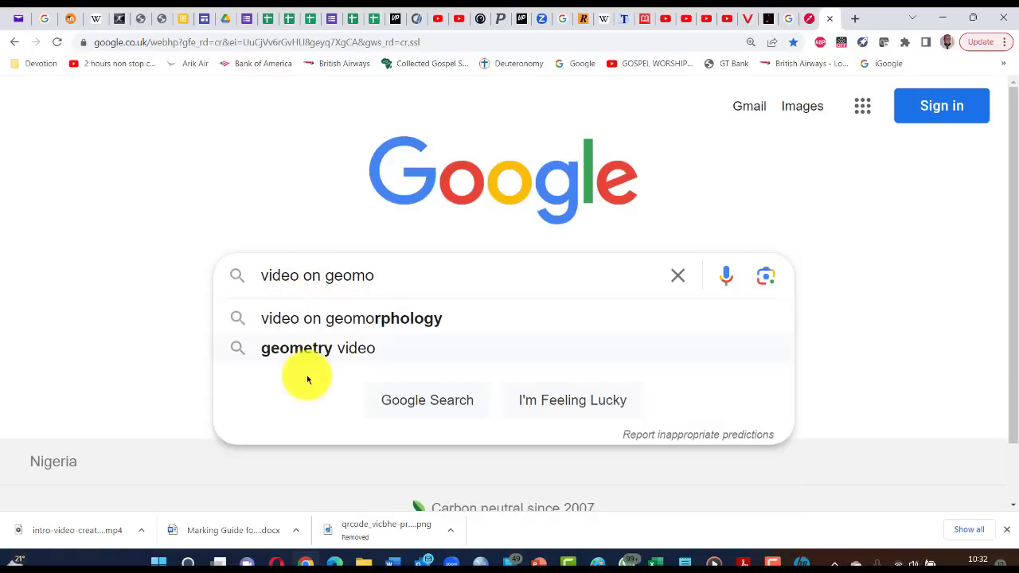
pyautogui.click(332, 319)
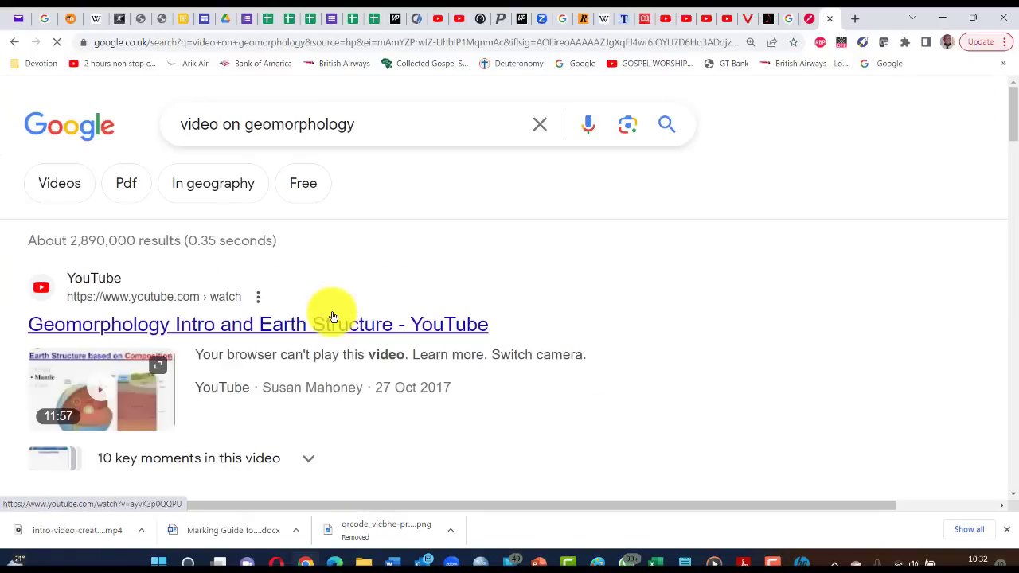
# - Open the YouTube result "Geomorphology Intro and Earth Structure" in a new tab and switch to it
pyautogui.scroll(-2, 327, 330)
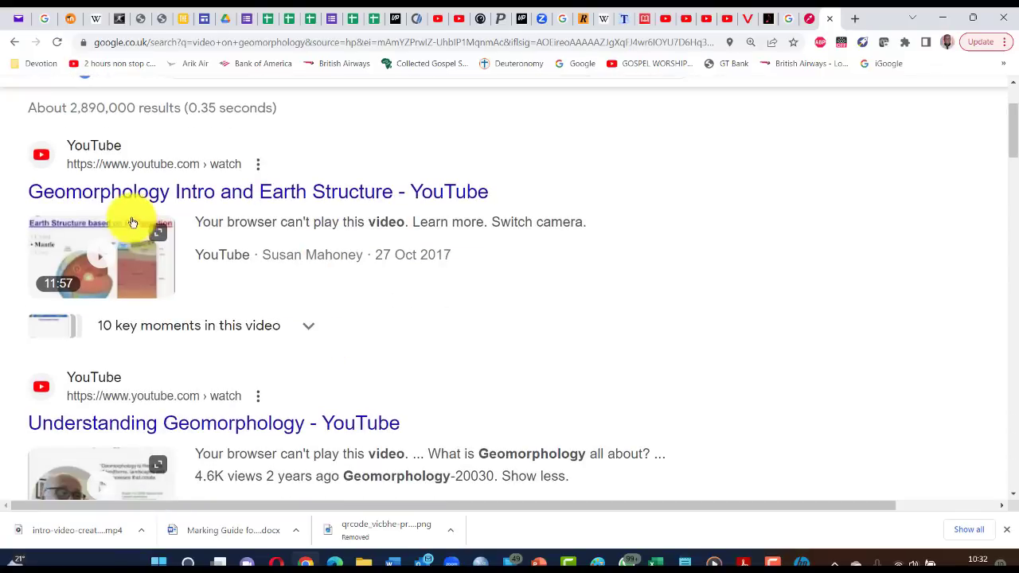
pyautogui.click(234, 193)
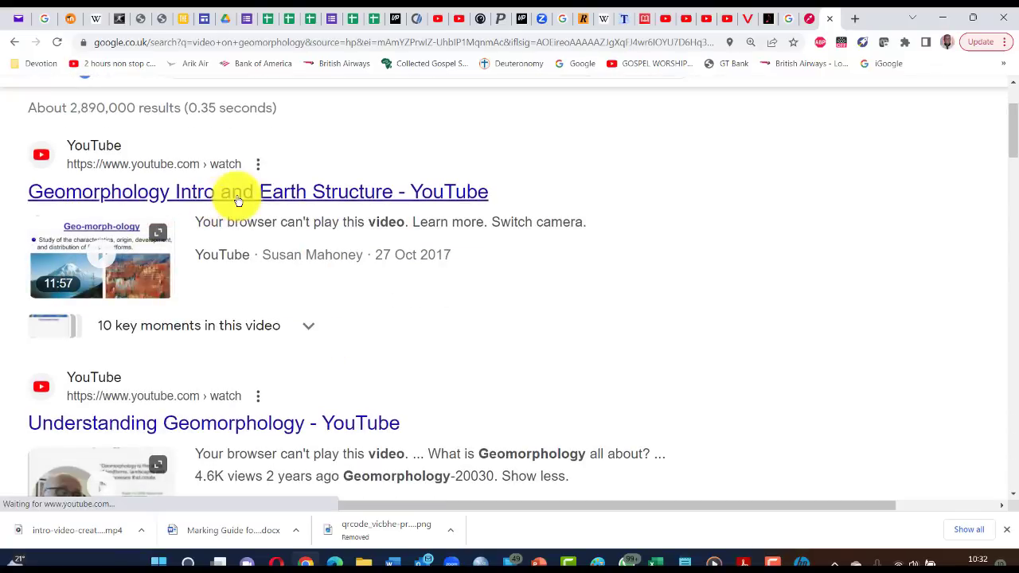
pyautogui.rightClick(302, 195)
pyautogui.click(326, 204)
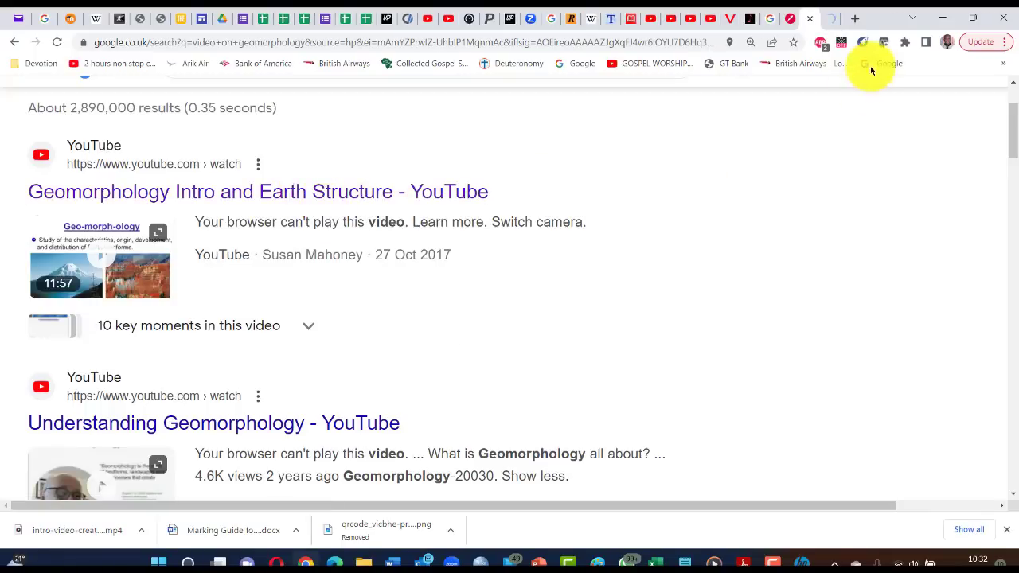
pyautogui.click(835, 22)
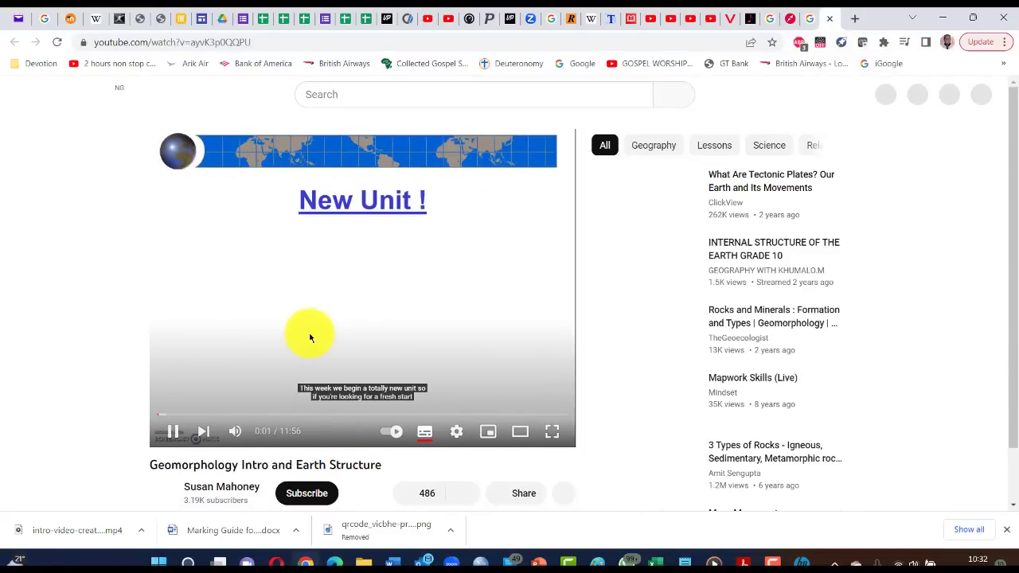
# - Open the video's share link, enlarge the page, and copy only the video ID "ayvK3p0QQPU" from the end of the link
pyautogui.scroll(-1, 309, 337)
pyautogui.scroll(-1, 310, 337)
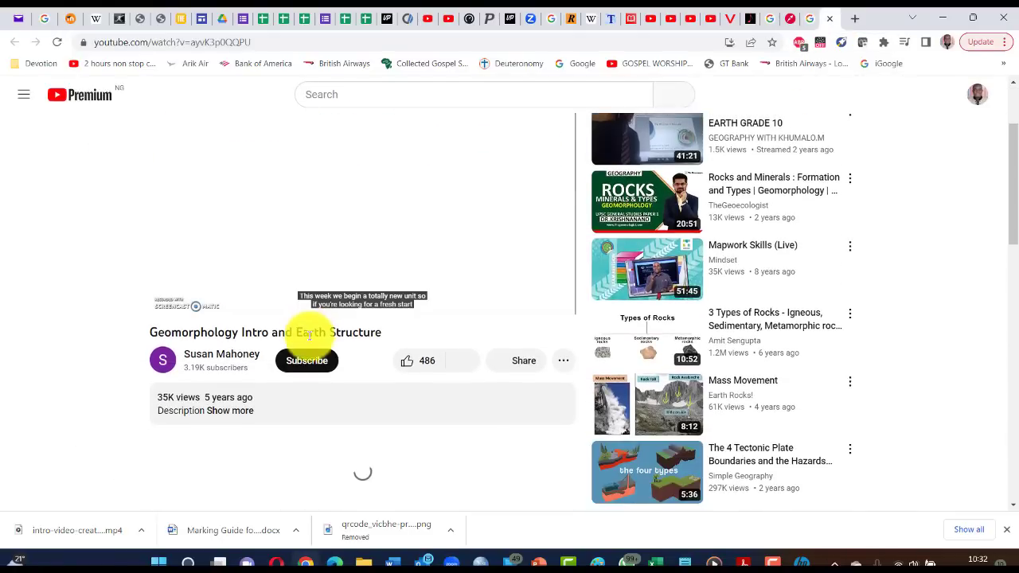
pyautogui.scroll(-1, 391, 394)
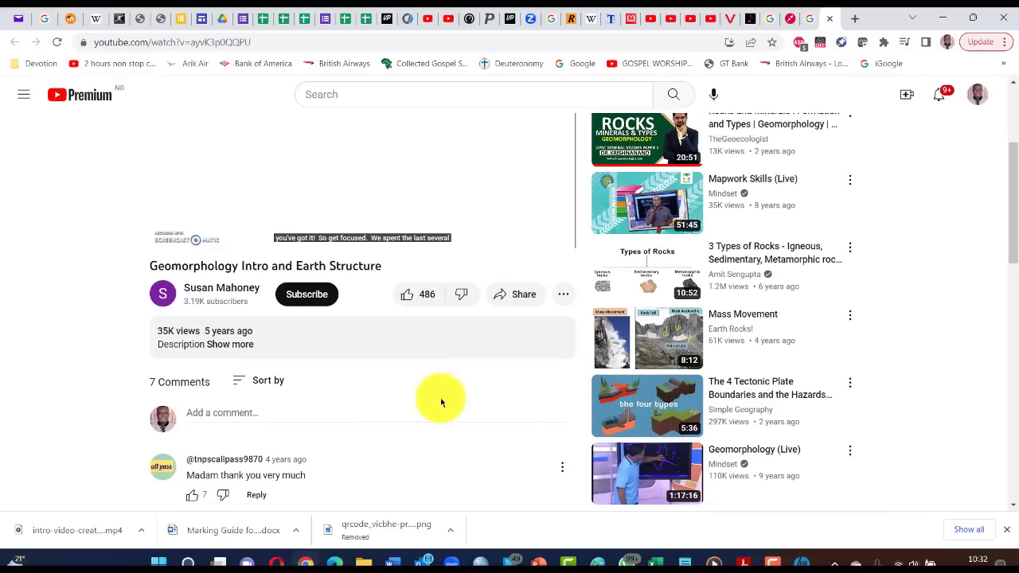
pyautogui.click(511, 297)
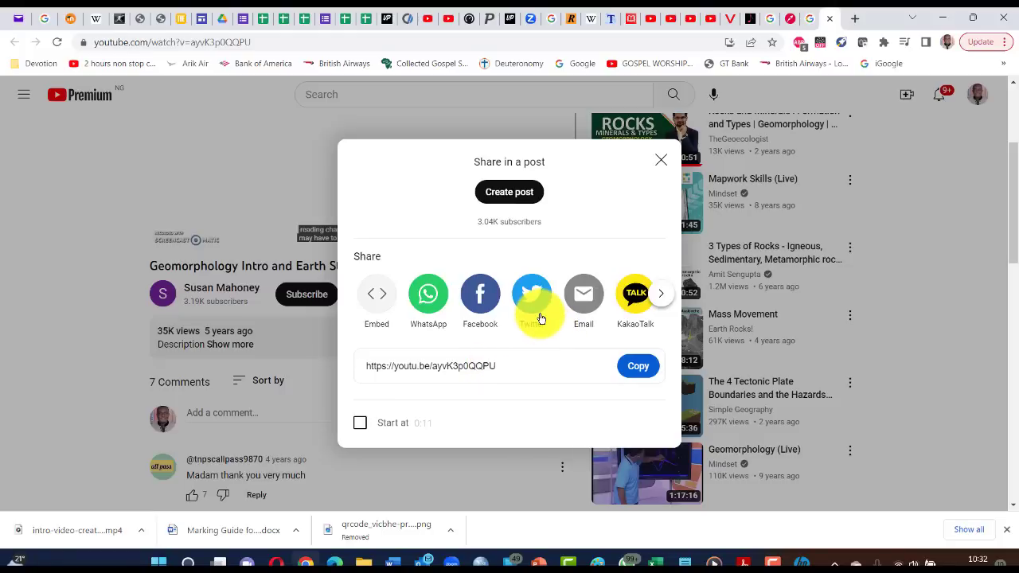
pyautogui.hotkey('ctrl', '+')
pyautogui.hotkey('ctrl', '+')
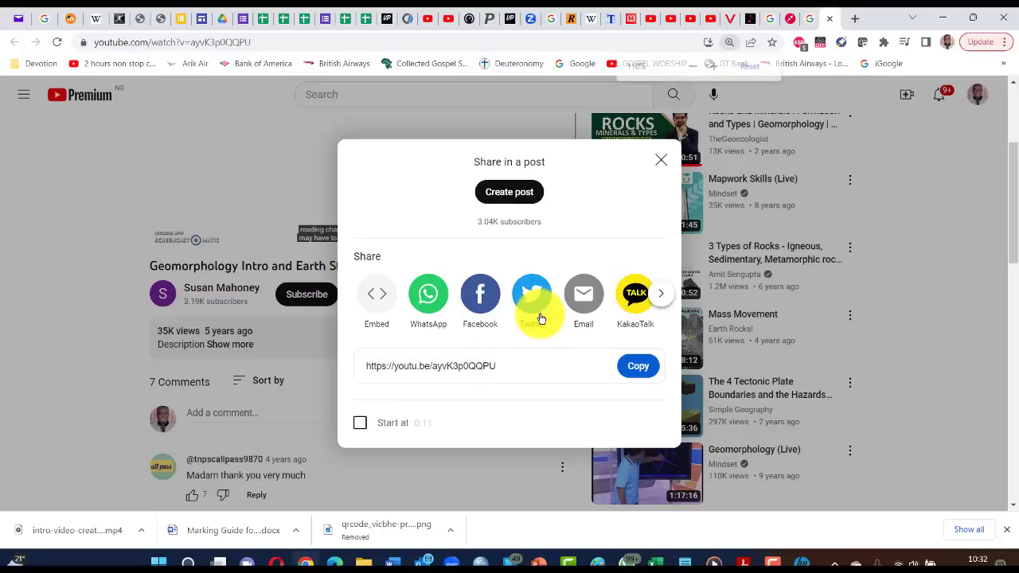
pyautogui.click(497, 385)
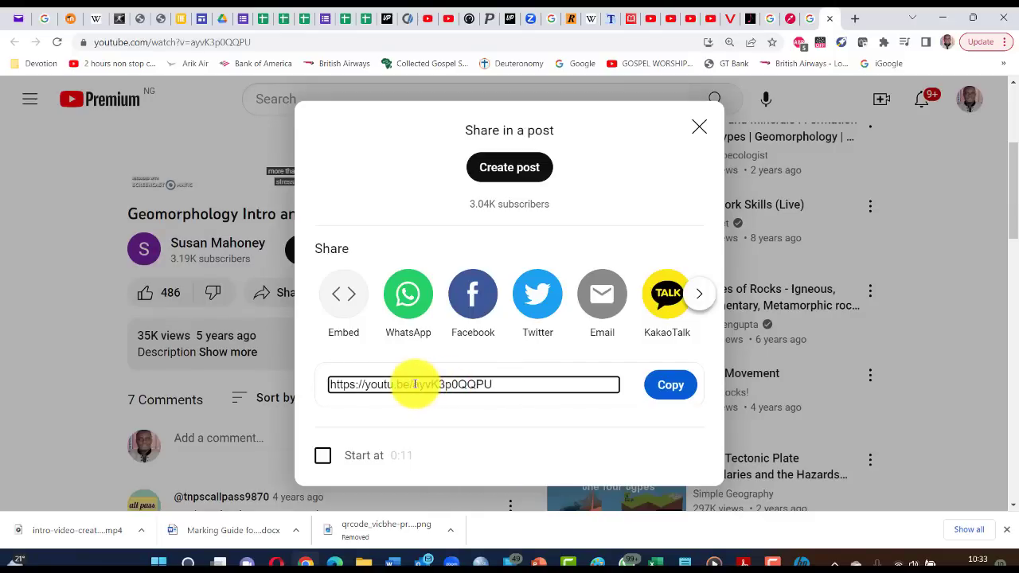
pyautogui.moveTo(412, 384); pyautogui.dragTo(494, 383)
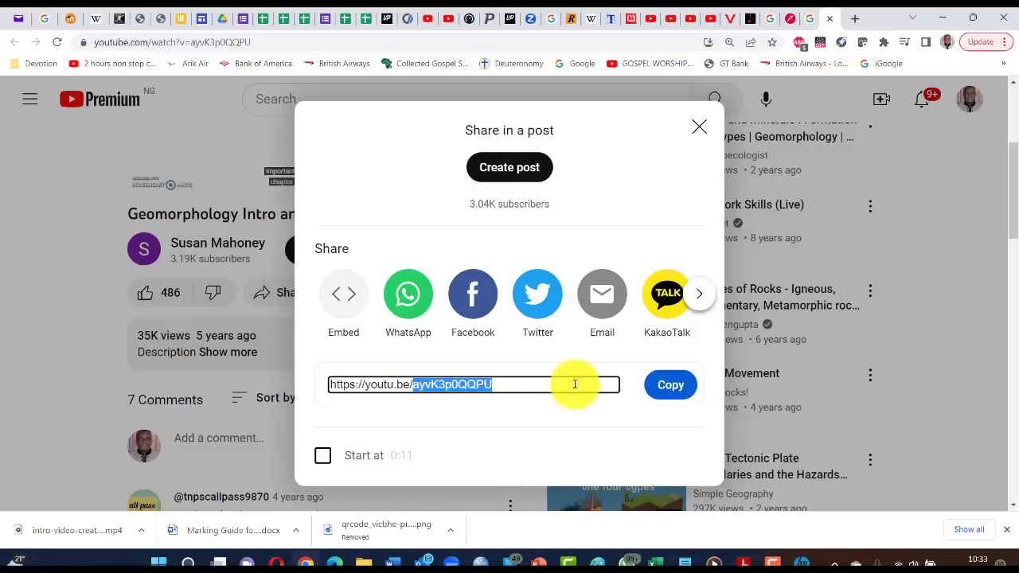
pyautogui.rightClick(476, 384)
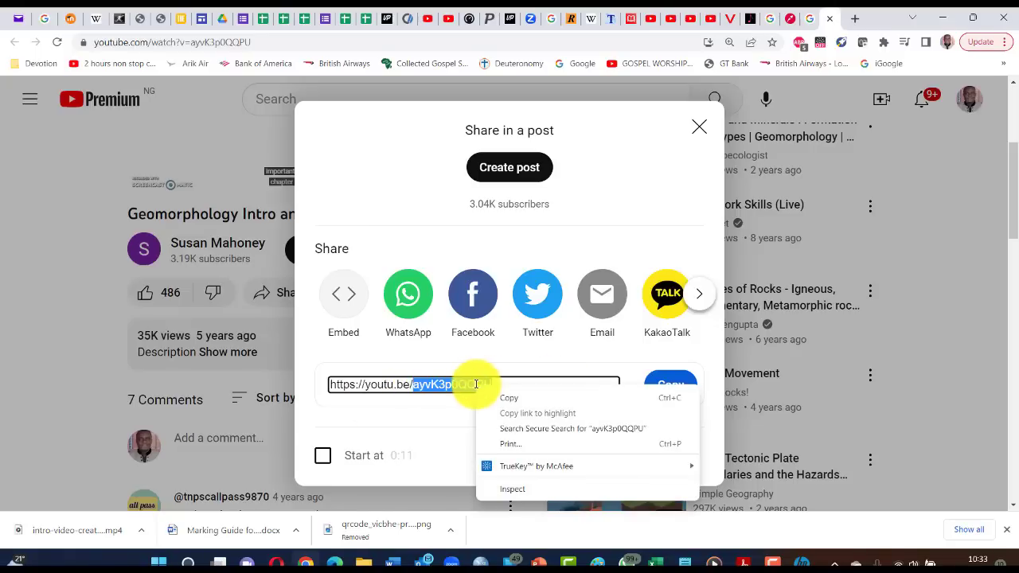
pyautogui.click(499, 401)
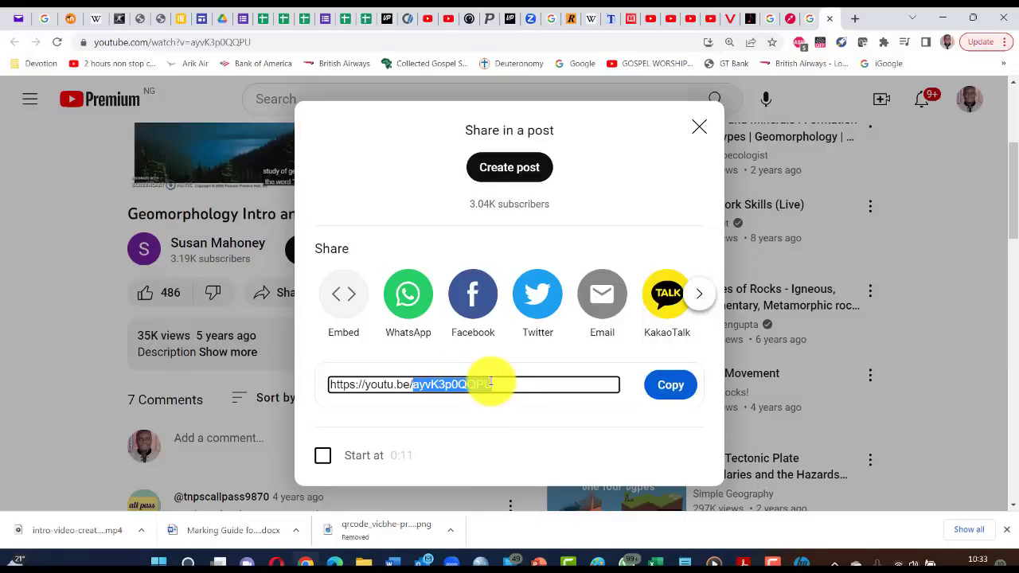
# - Return to the Moodle topic and insert the YouTube video with ID "ayvK3p0QQPU" into the summary, keeping the default width and height
pyautogui.hotkey('alt', 'Tab')
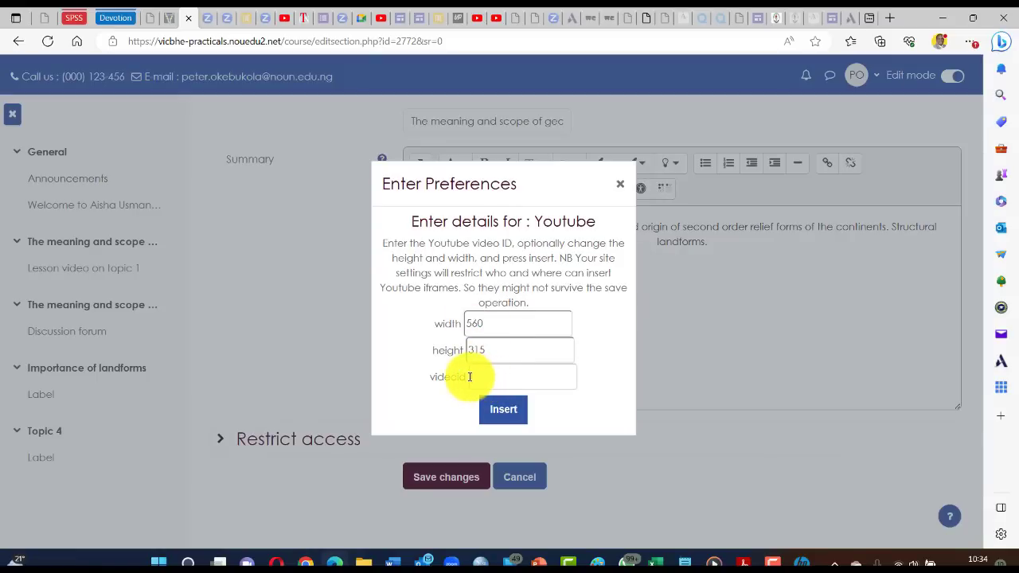
pyautogui.rightClick(473, 377)
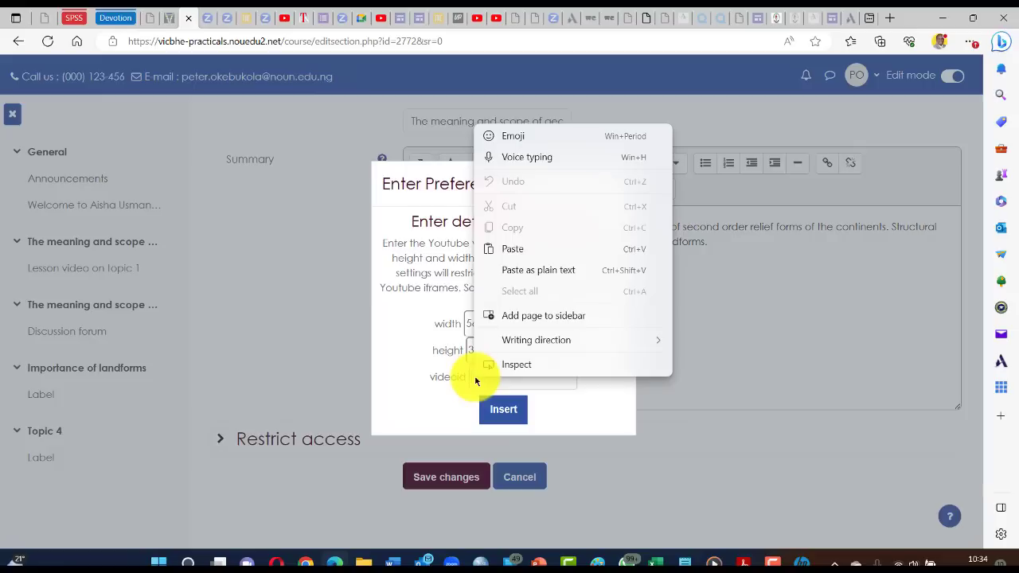
pyautogui.click(509, 252)
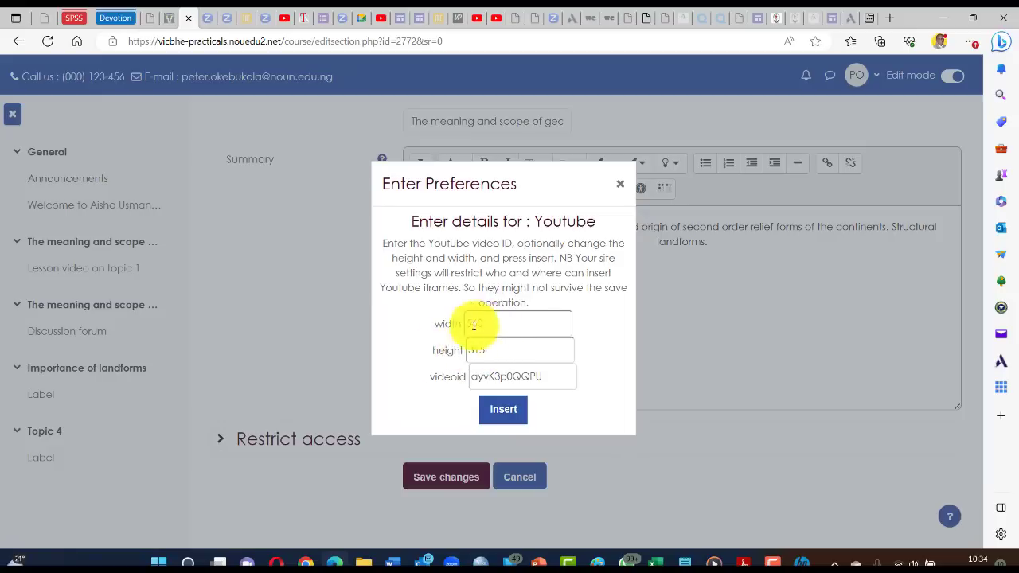
pyautogui.click(507, 409)
pyautogui.scroll(-1, 589, 330)
pyautogui.scroll(-1, 593, 331)
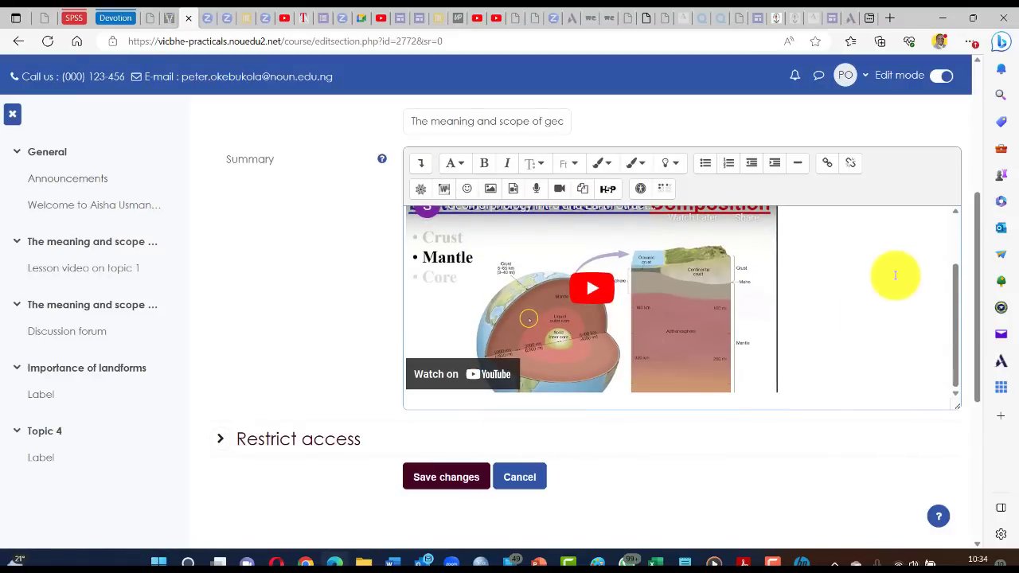
pyautogui.scroll(2, 852, 284)
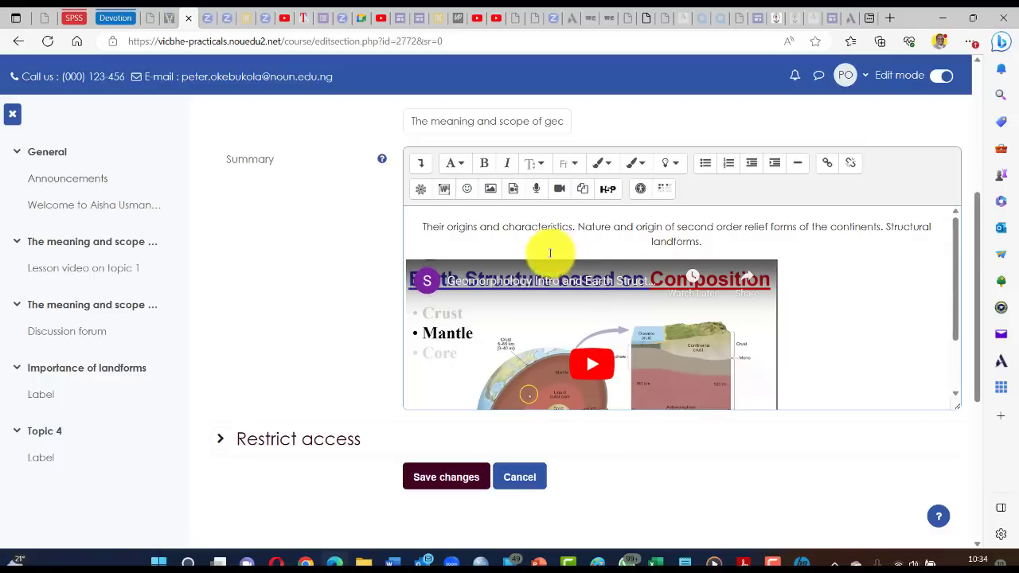
# - Delete the large embedded YouTube video below the topic's summary text, leaving a blank line under the text
pyautogui.click(725, 238)
pyautogui.press('Return')
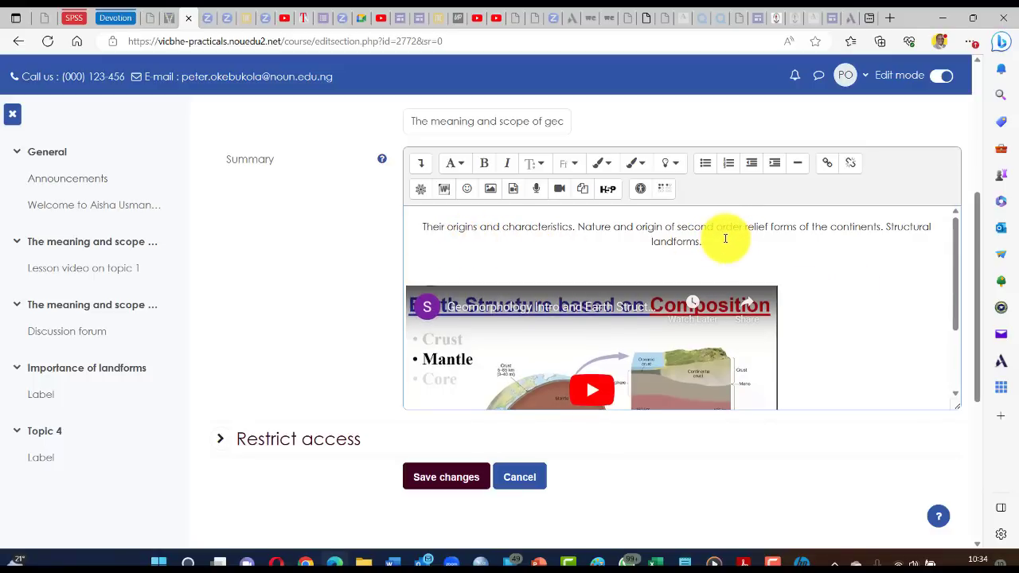
pyautogui.scroll(-2, 725, 238)
pyautogui.hotkey('ctrl', 'a')
pyautogui.press('Delete')
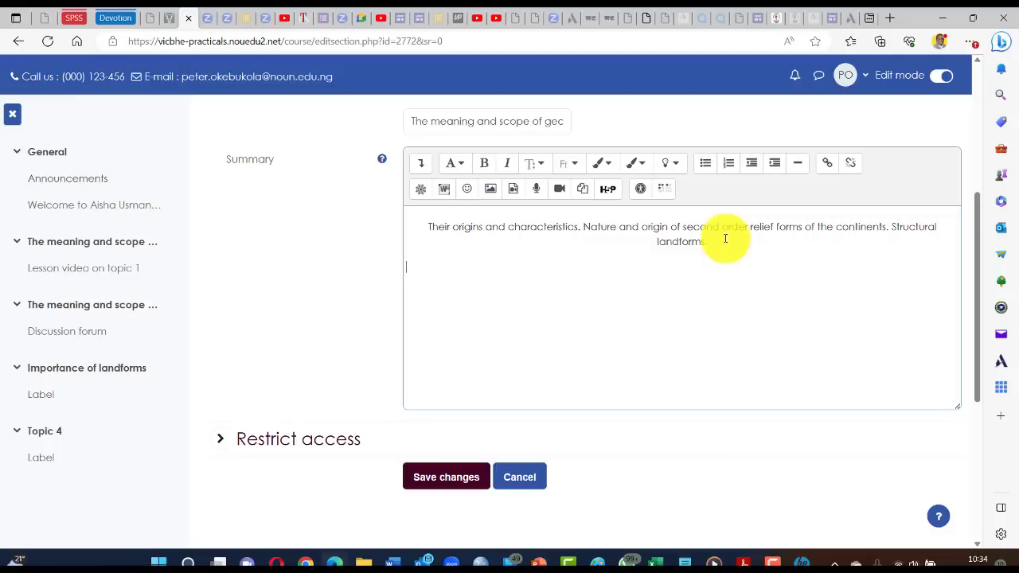
# - Insert the YouTube video with ID "ayvK3p0QQPU" below the summary text at width 200 and height 130, and centre it
pyautogui.click(420, 189)
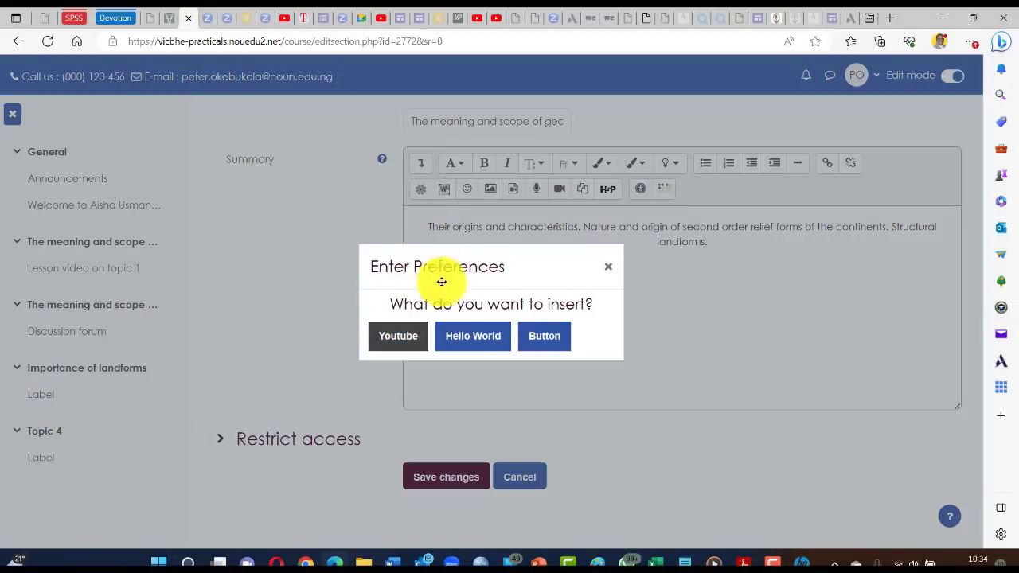
pyautogui.click(400, 338)
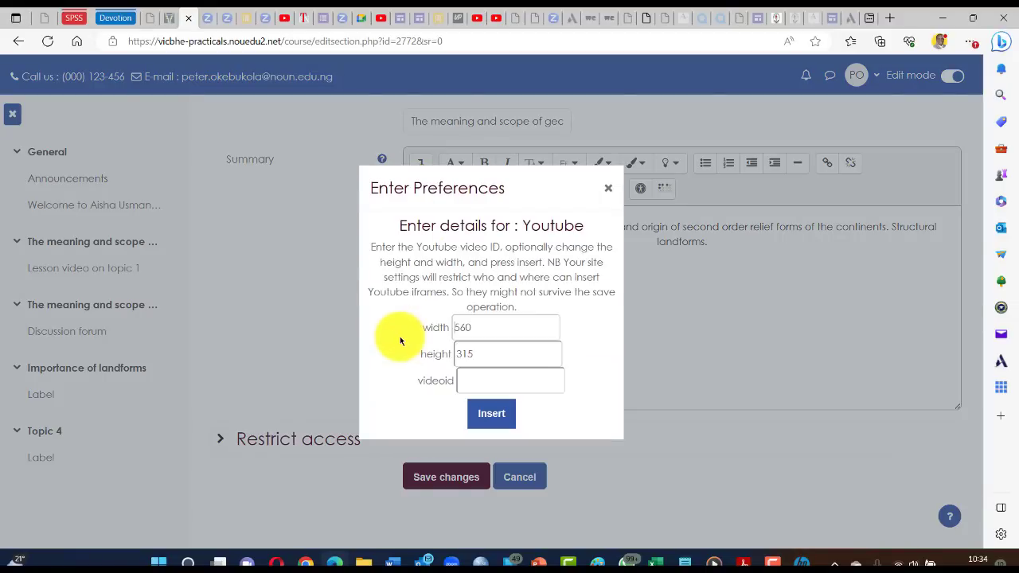
pyautogui.moveTo(471, 326); pyautogui.dragTo(448, 327)
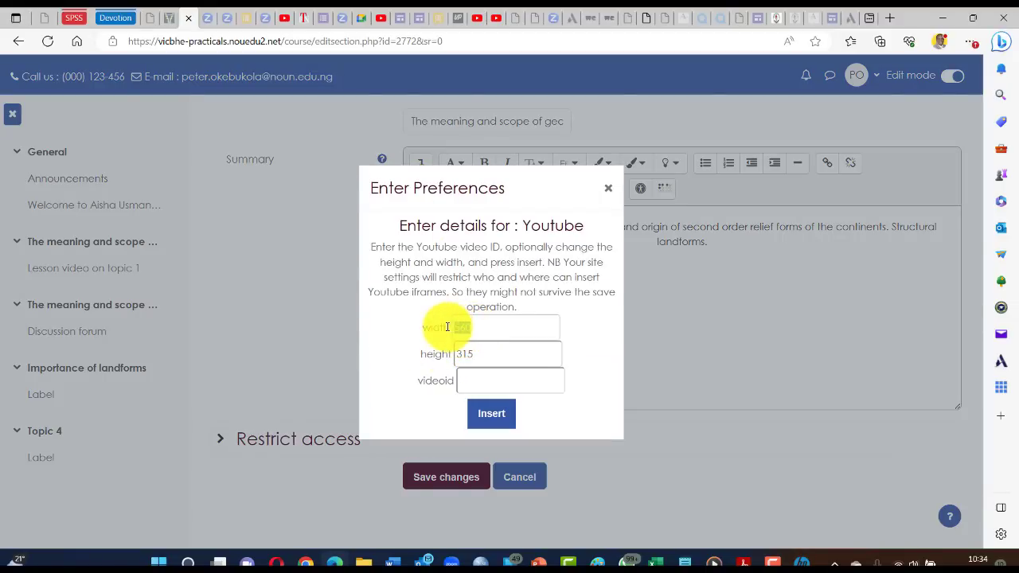
pyautogui.write('200')
pyautogui.moveTo(477, 354); pyautogui.dragTo(439, 354)
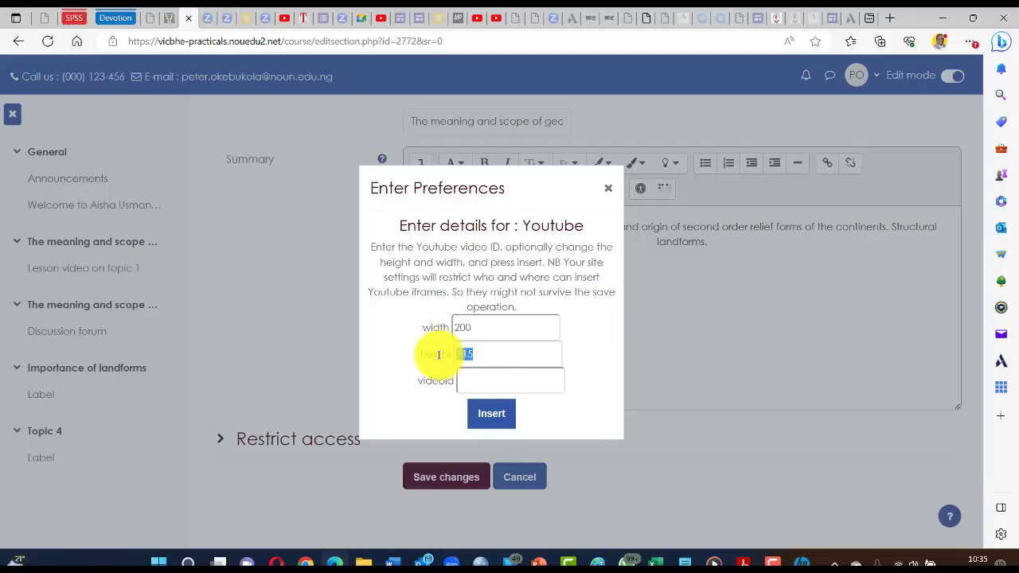
pyautogui.write('130')
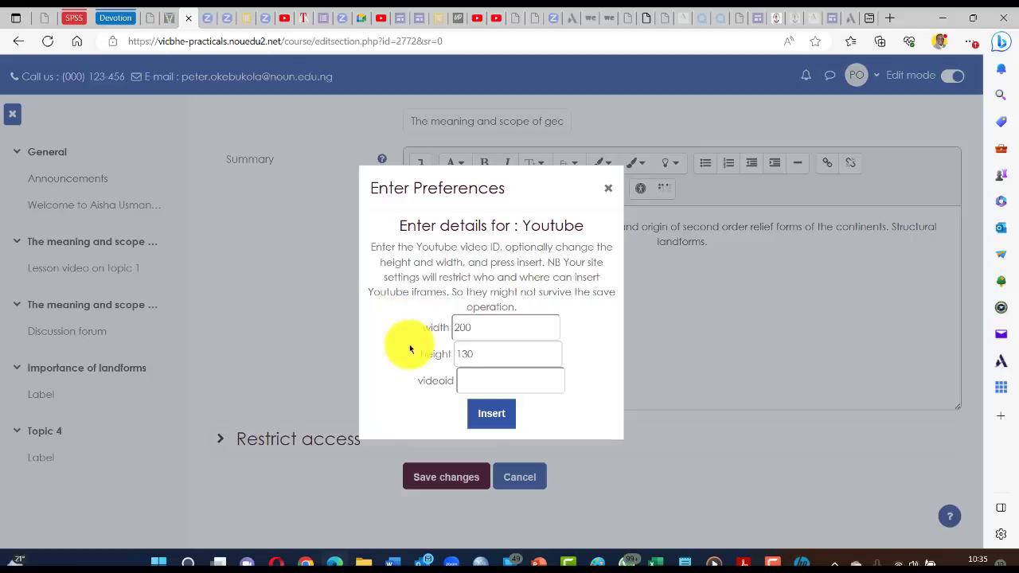
pyautogui.rightClick(466, 376)
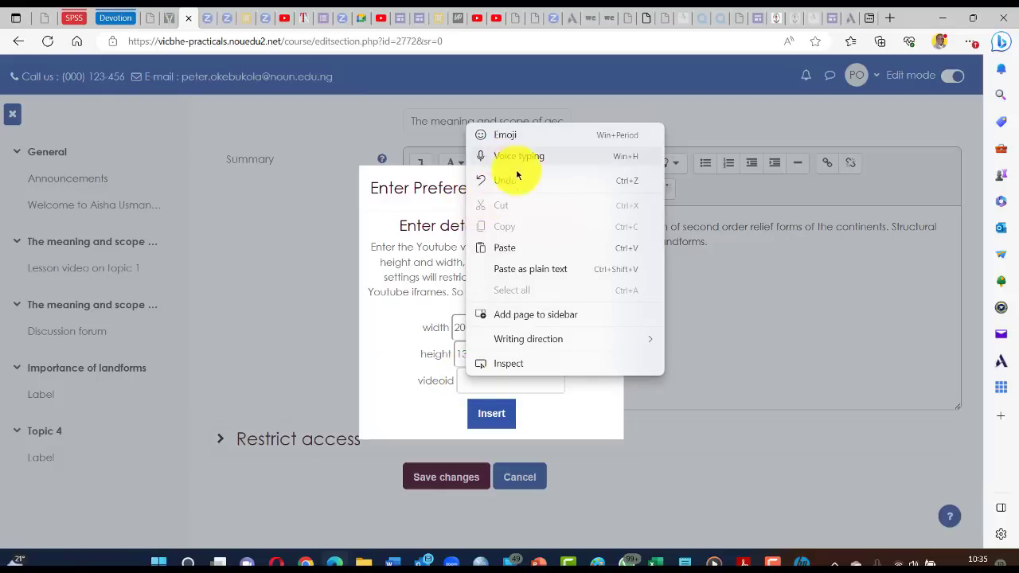
pyautogui.click(516, 248)
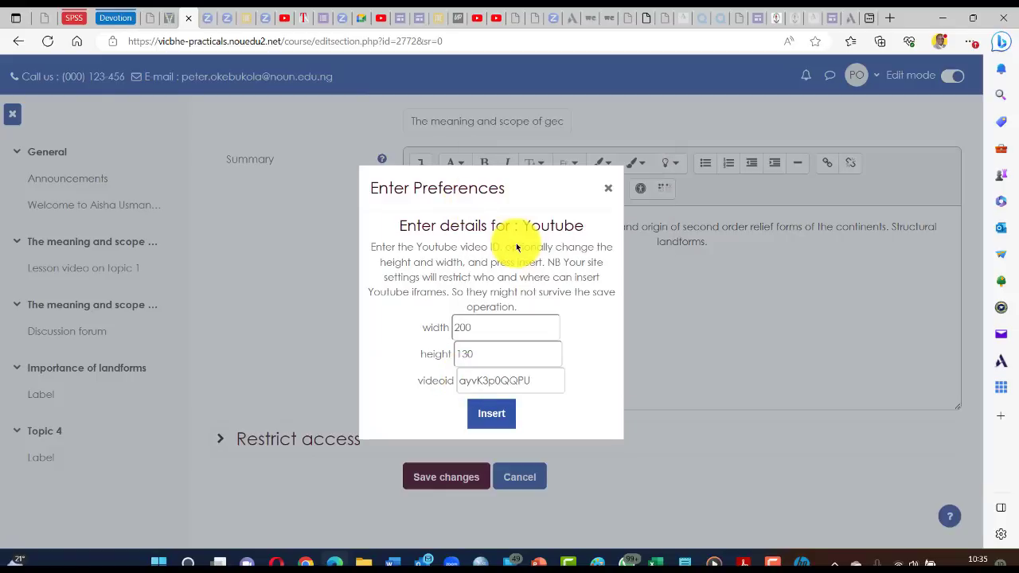
pyautogui.click(489, 416)
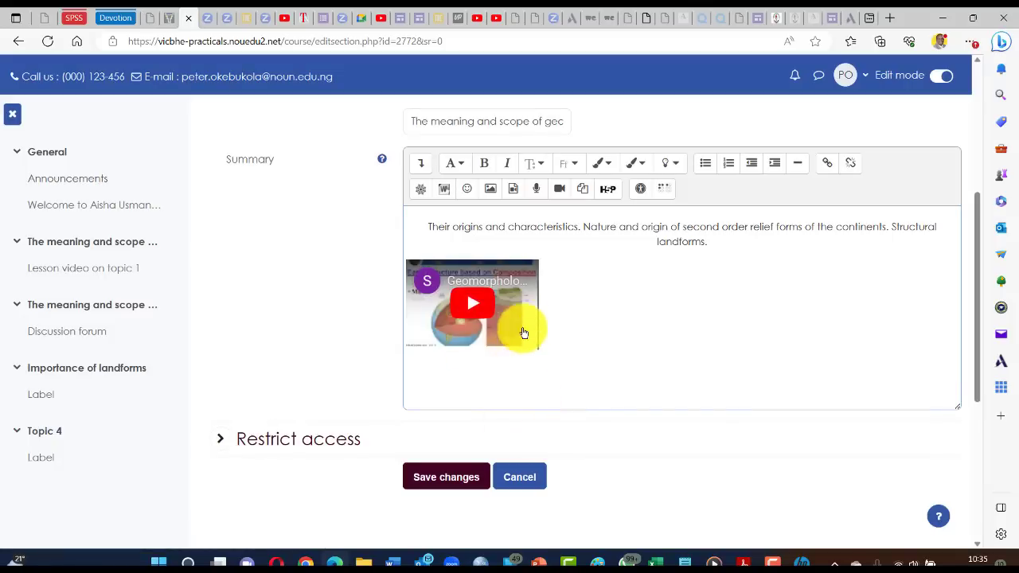
pyautogui.click(415, 164)
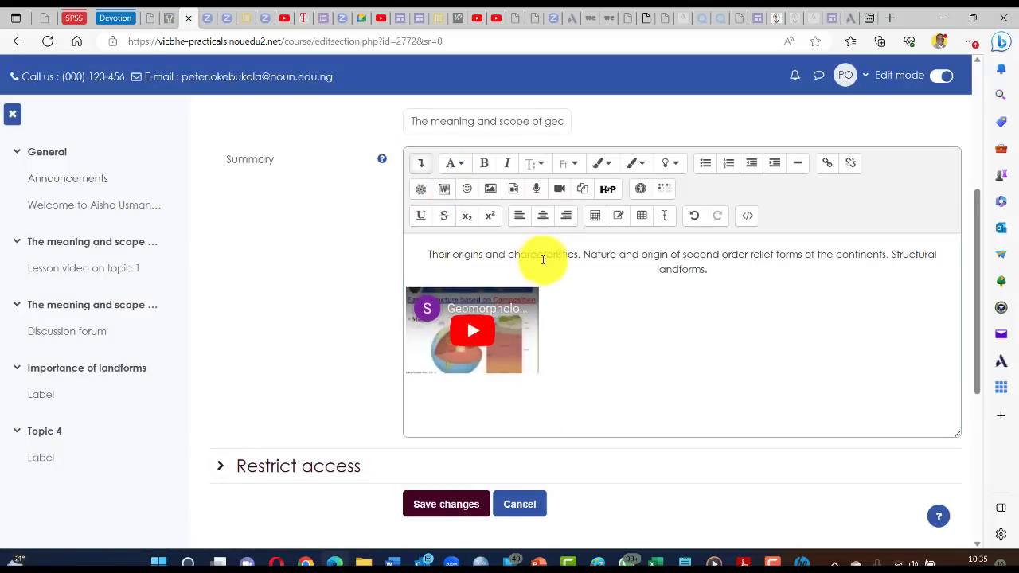
pyautogui.click(539, 216)
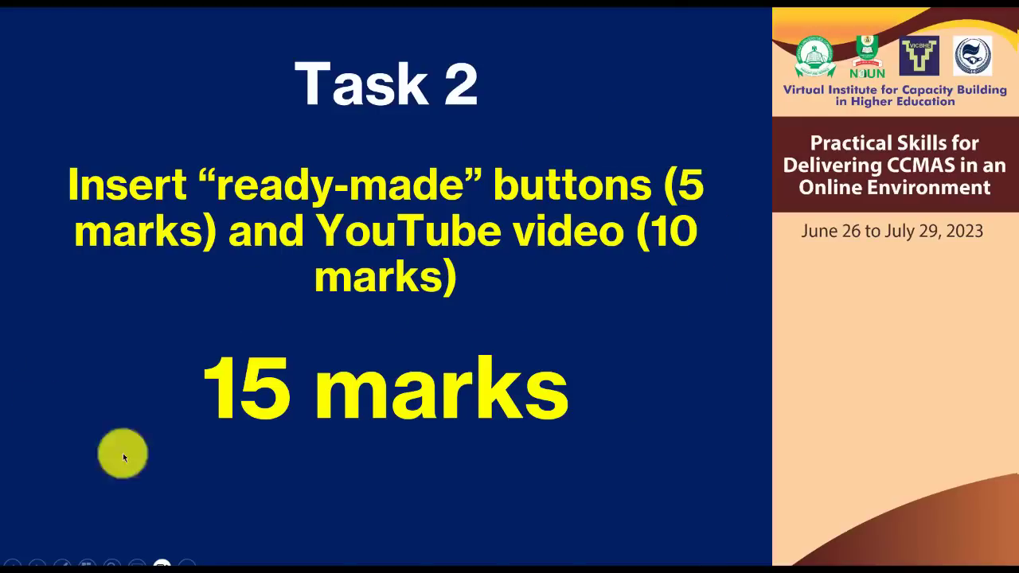
pyautogui.click(543, 234)
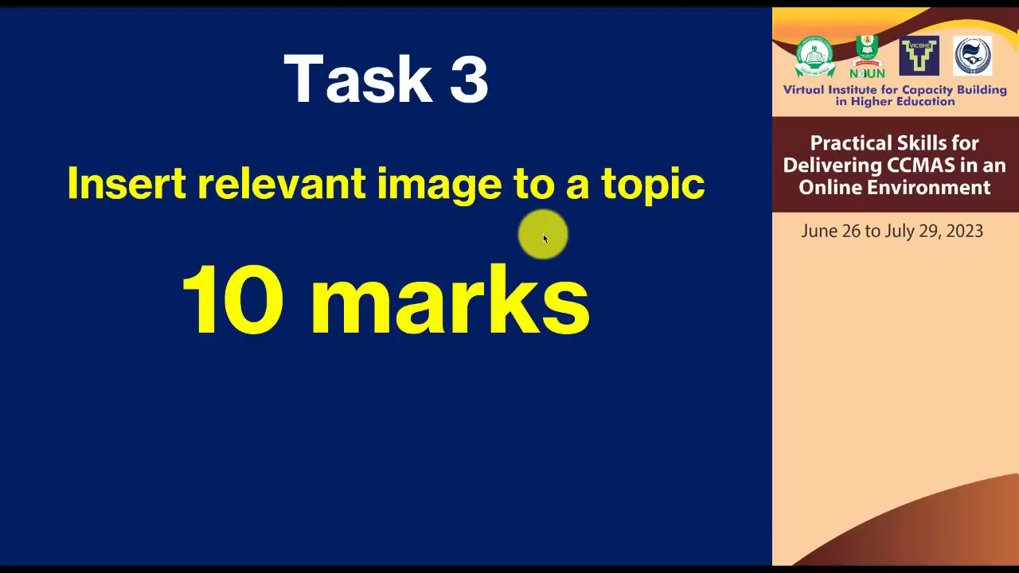
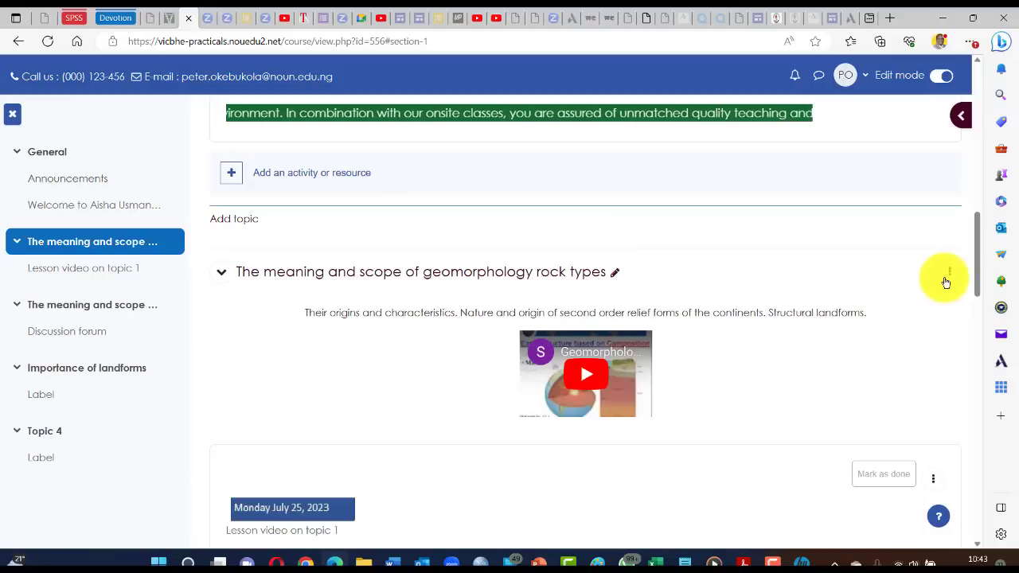
# - Open the topic "The meaning and scope of geomorphology rock types" for editing and paste the copied landform image above the summary text
pyautogui.click(950, 274)
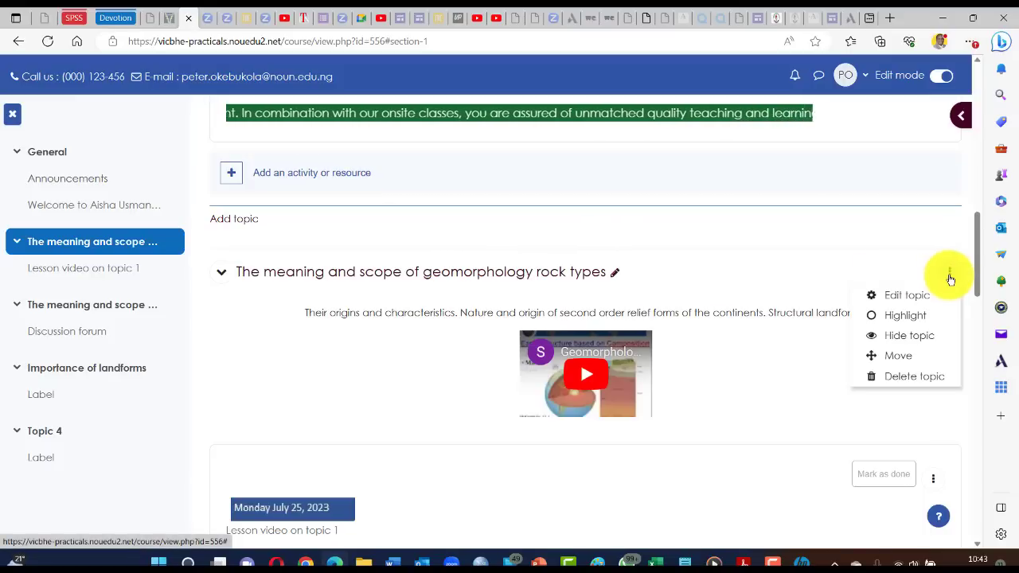
pyautogui.click(908, 296)
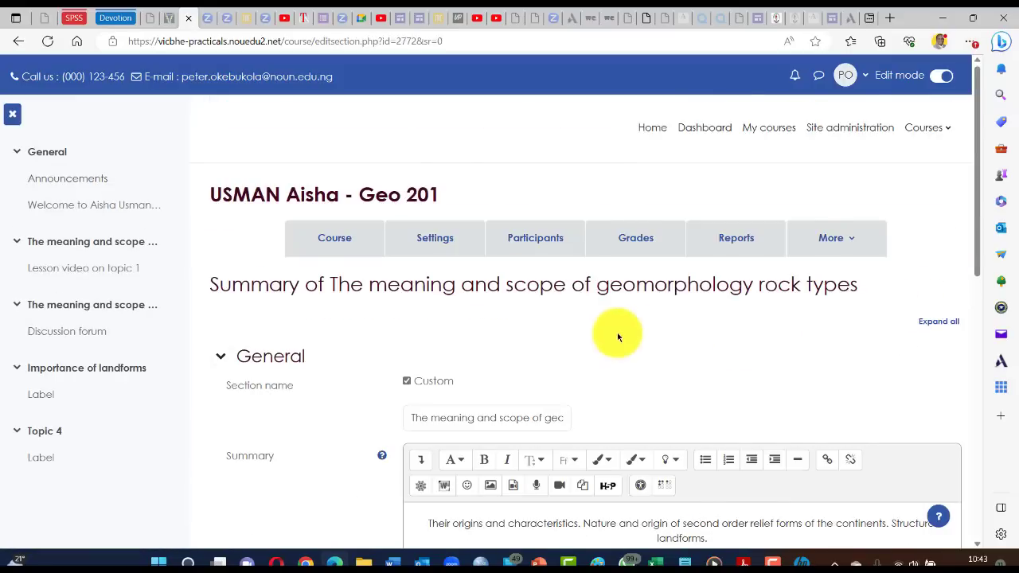
pyautogui.scroll(-3, 617, 331)
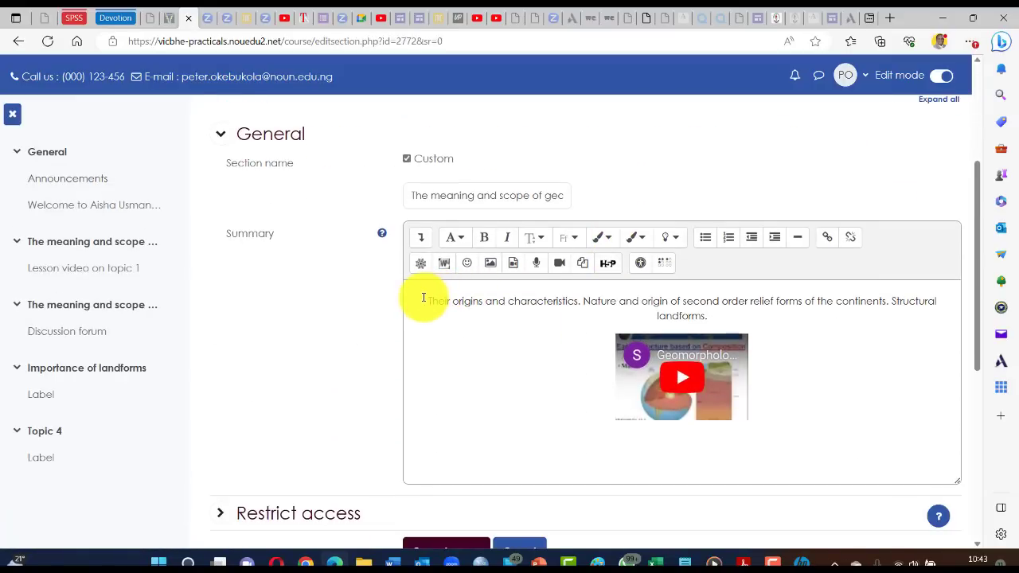
pyautogui.click(423, 298)
pyautogui.press('Return')
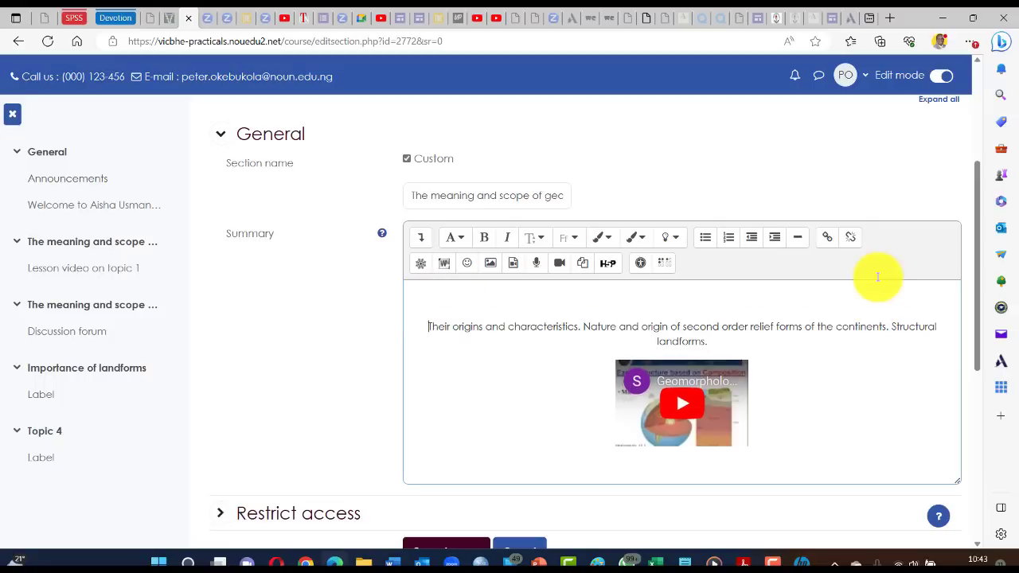
pyautogui.press('Return')
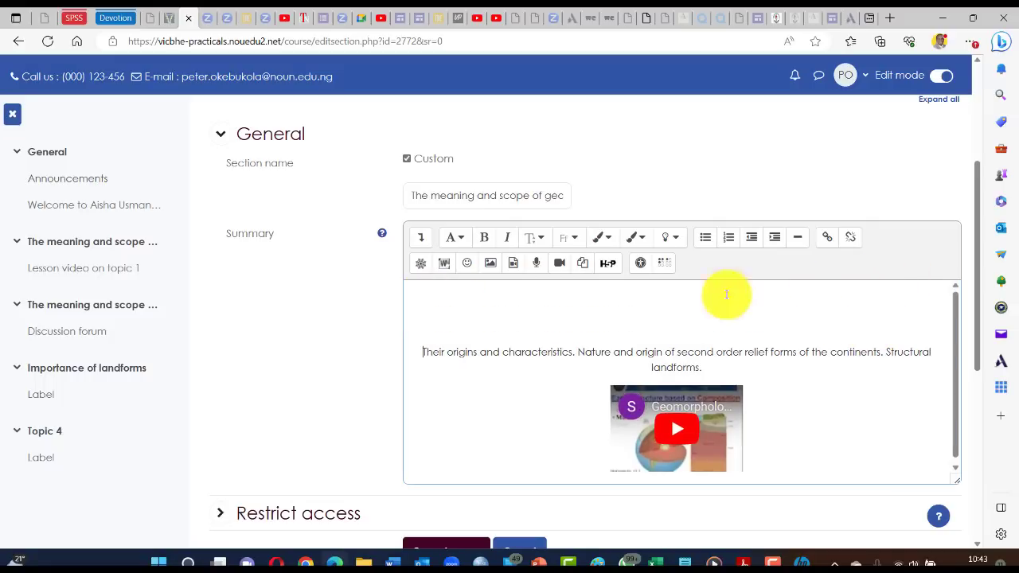
pyautogui.rightClick(658, 311)
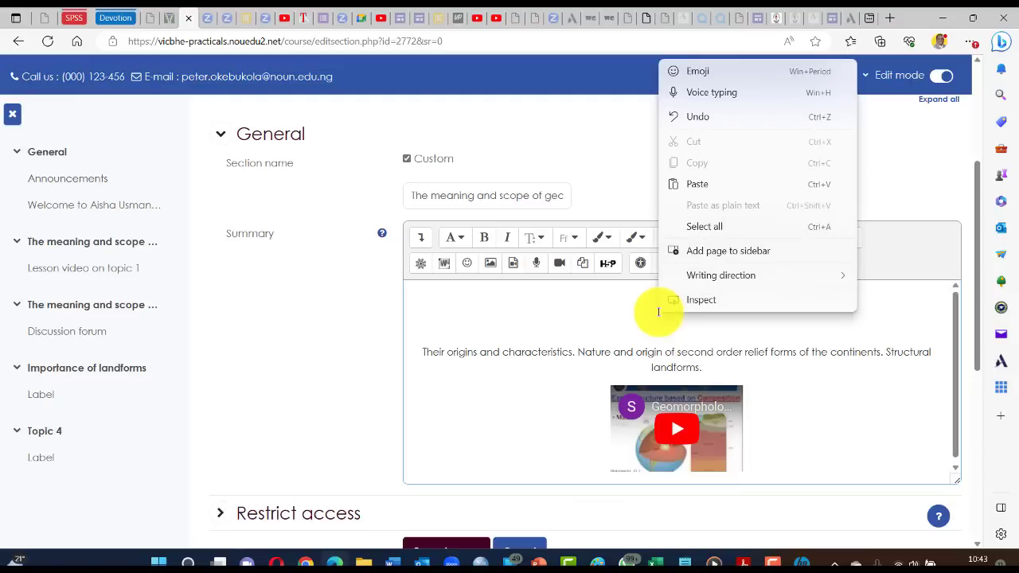
pyautogui.click(689, 180)
pyautogui.scroll(-1, 698, 341)
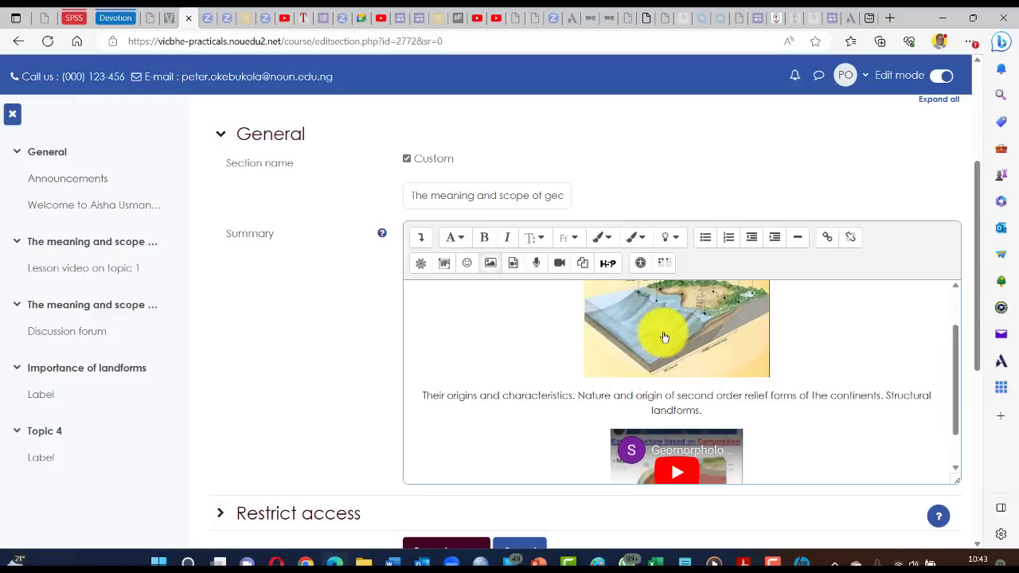
# - Mark the pasted image as decorative only, set its width to 200 with auto size, and align it Left
pyautogui.doubleClick(665, 336)
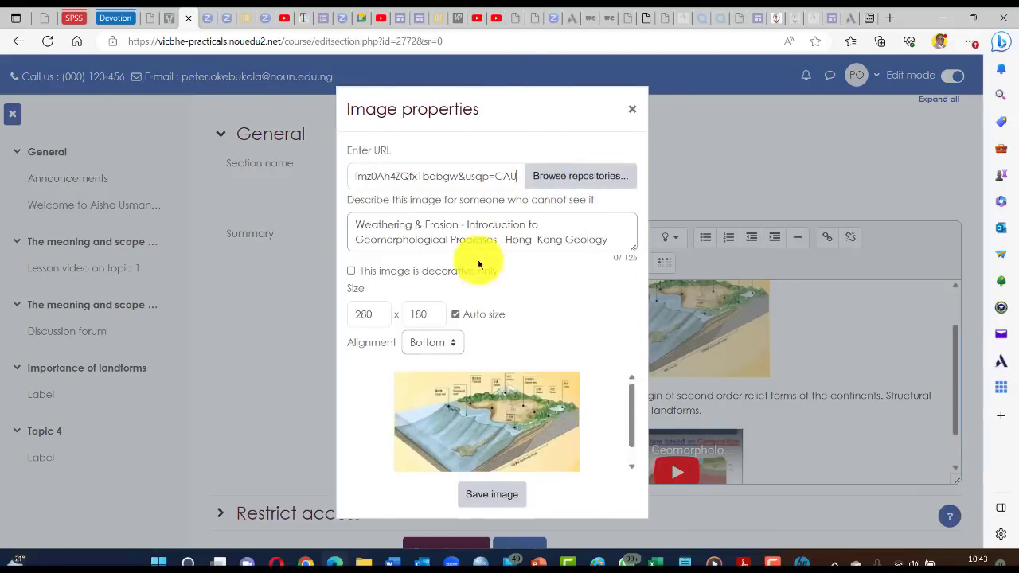
pyautogui.click(347, 273)
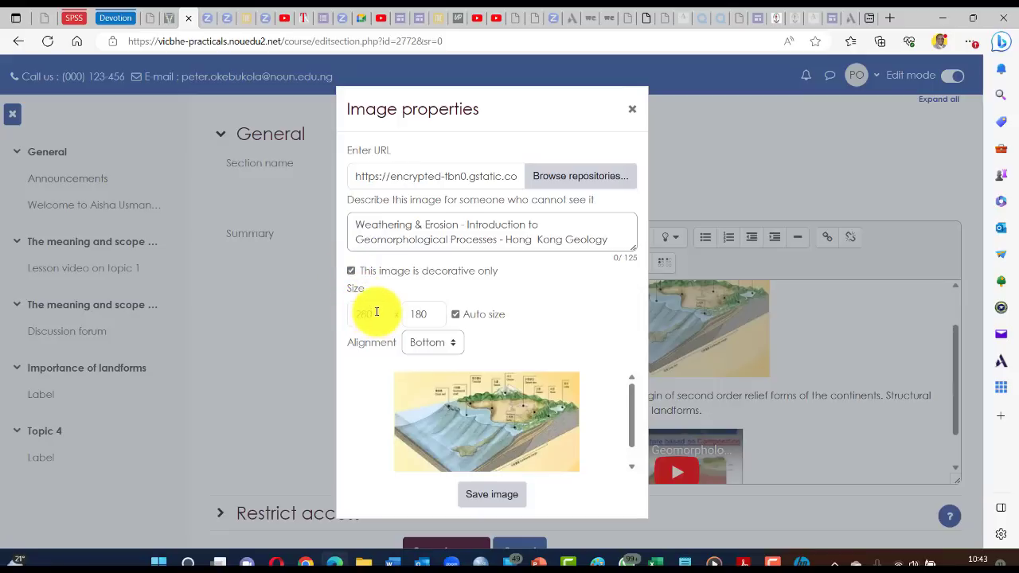
pyautogui.moveTo(376, 312); pyautogui.dragTo(341, 310)
pyautogui.write('20')
pyautogui.click(543, 303)
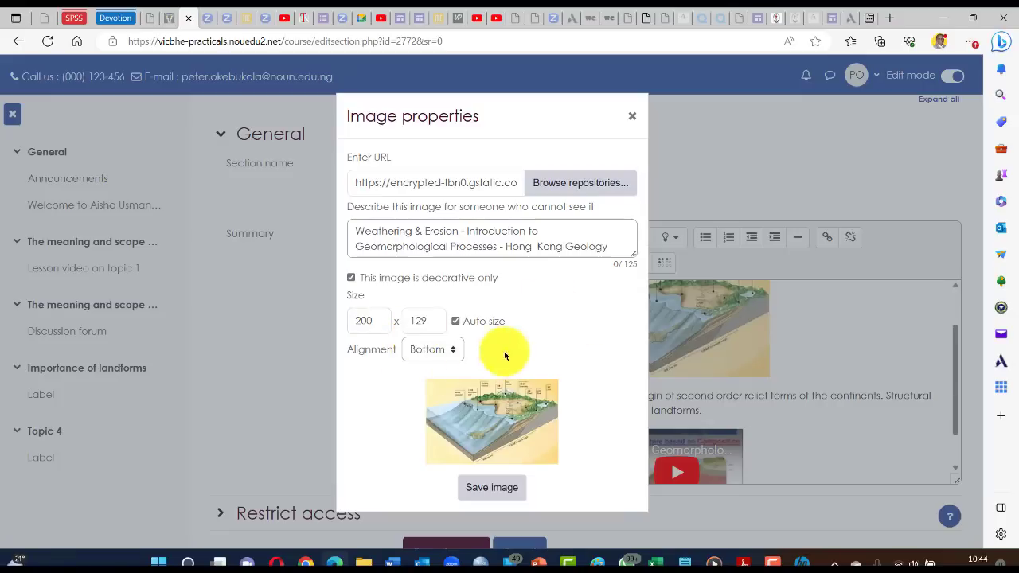
pyautogui.click(455, 350)
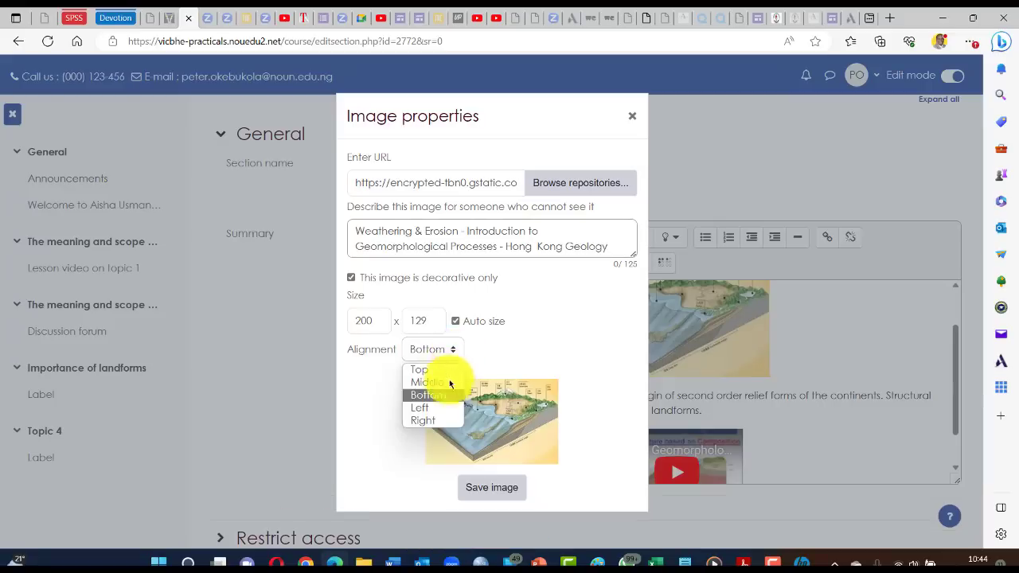
pyautogui.click(438, 407)
pyautogui.click(494, 486)
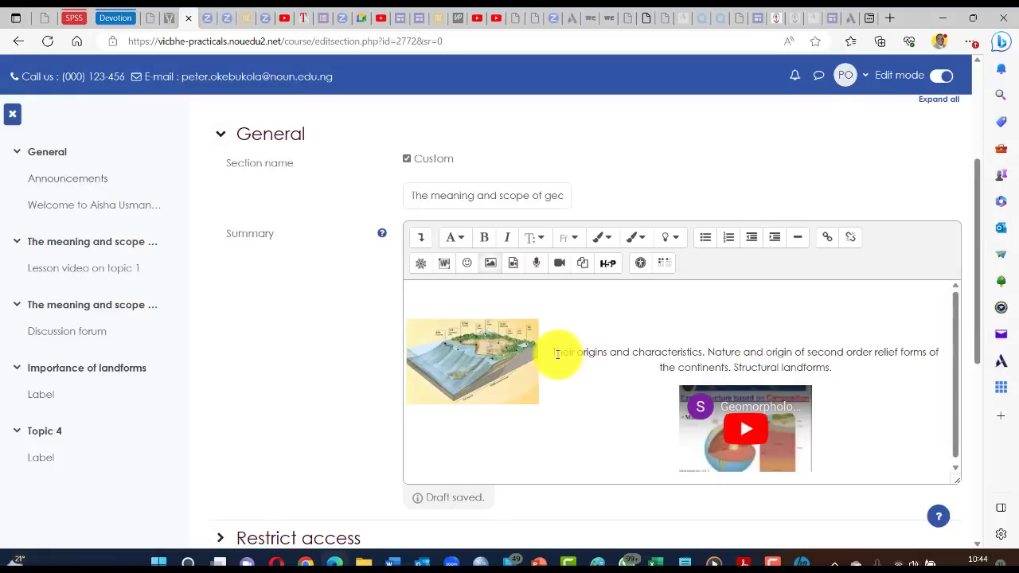
# - Add line breaks to place the summary text below the image, and delete the empty line above the image
pyautogui.click(555, 352)
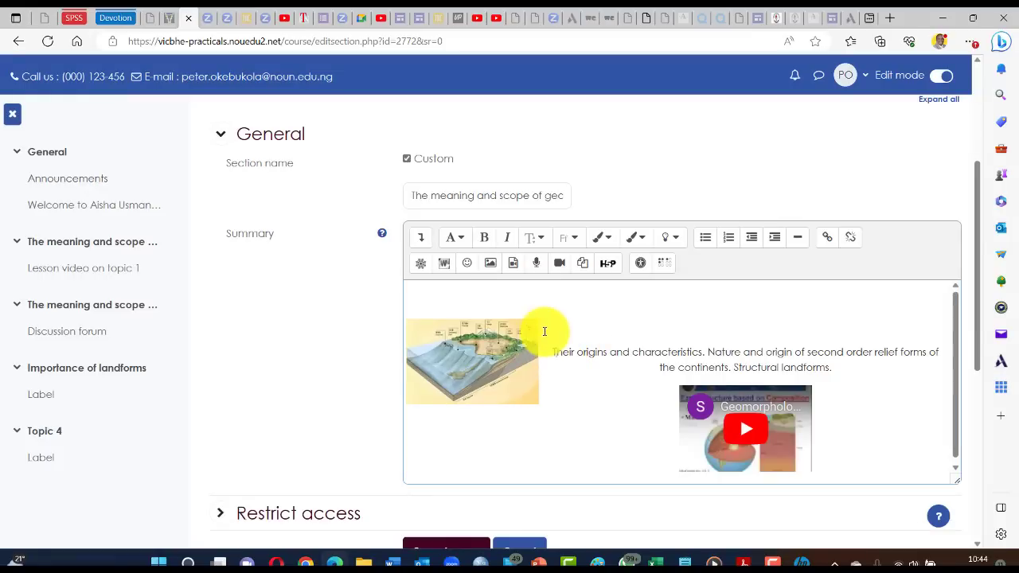
pyautogui.press('Return')
pyautogui.press('Return')
pyautogui.press('Return')
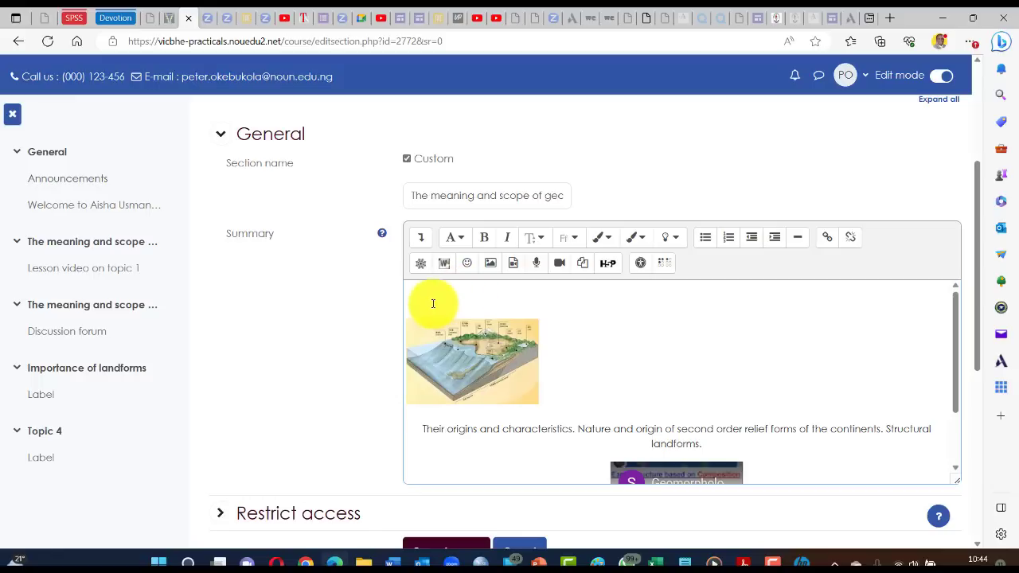
pyautogui.click(411, 291)
pyautogui.press('Delete')
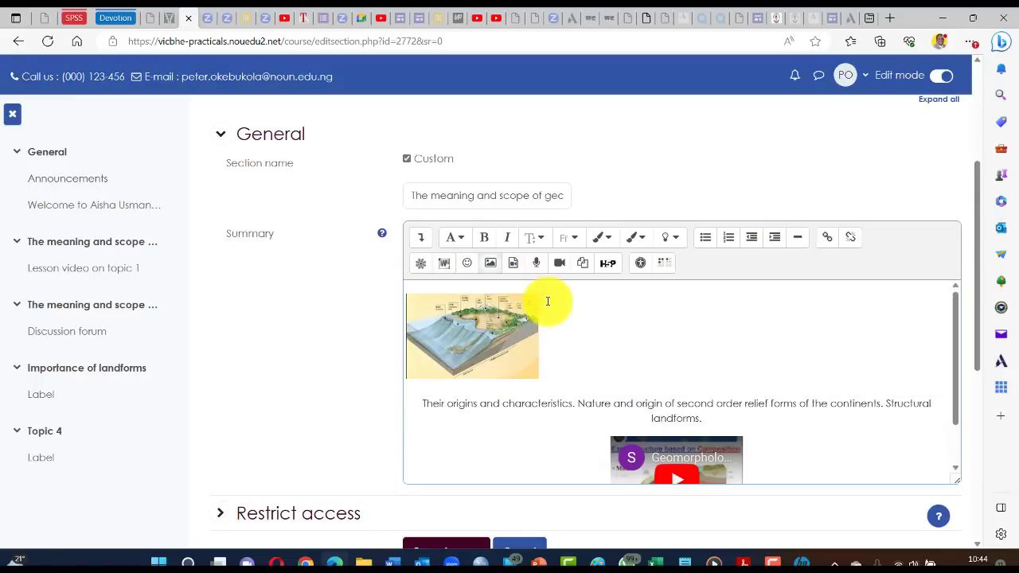
# - Save the topic's changes and review the image, video and announcement buttons on the course page
pyautogui.scroll(-1, 550, 297)
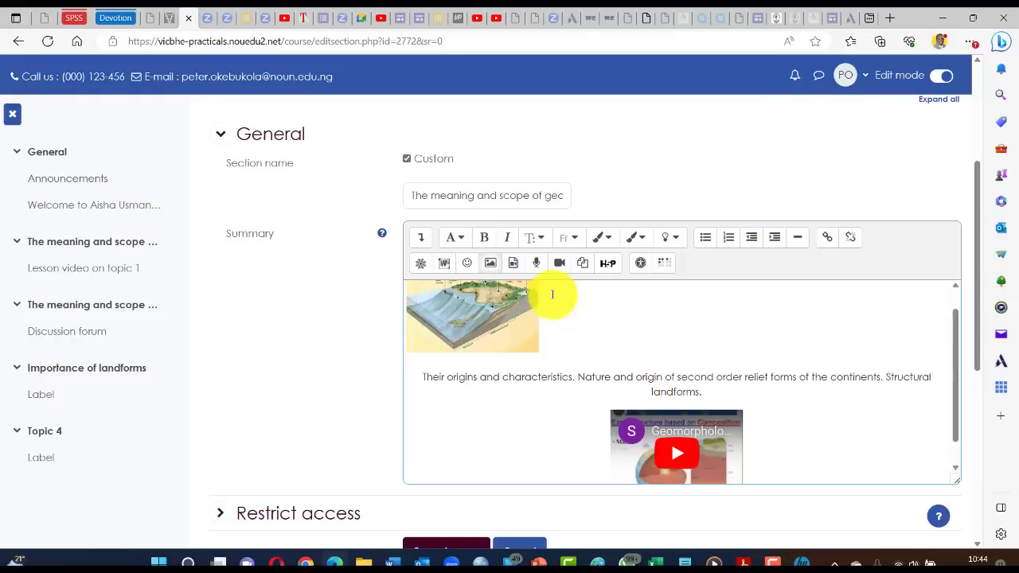
pyautogui.scroll(-5, 336, 333)
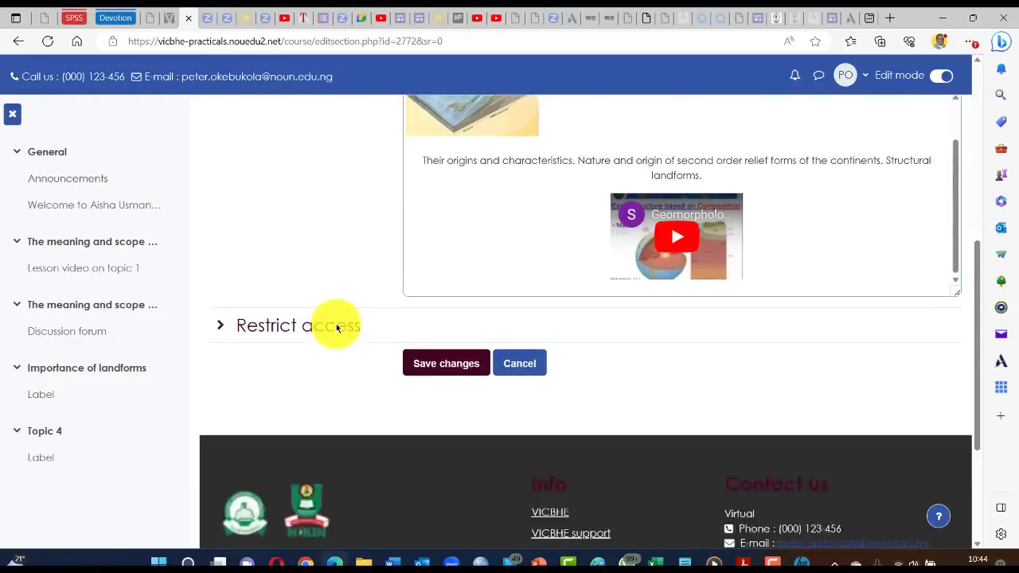
pyautogui.click(429, 160)
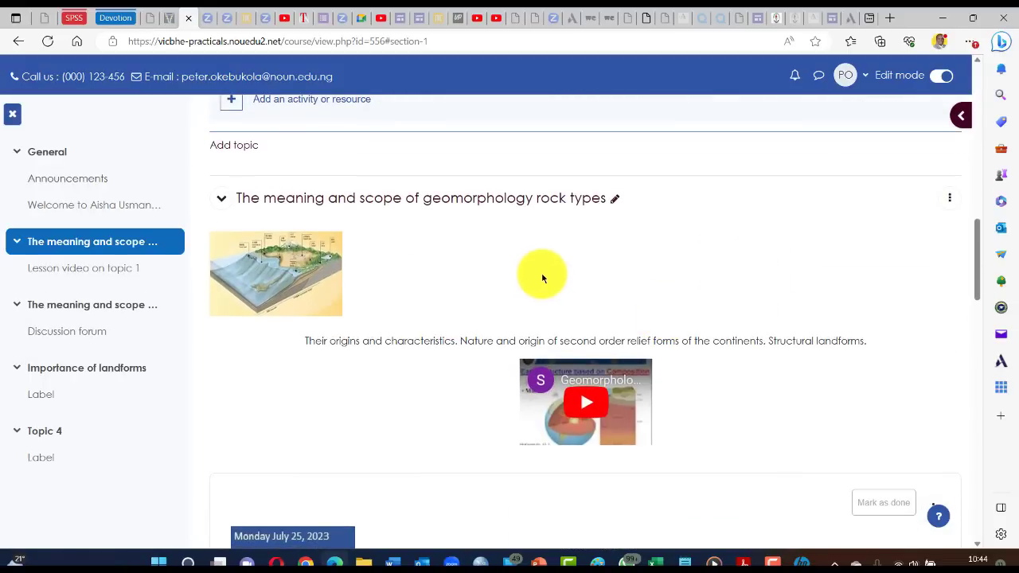
pyautogui.scroll(-2, 550, 264)
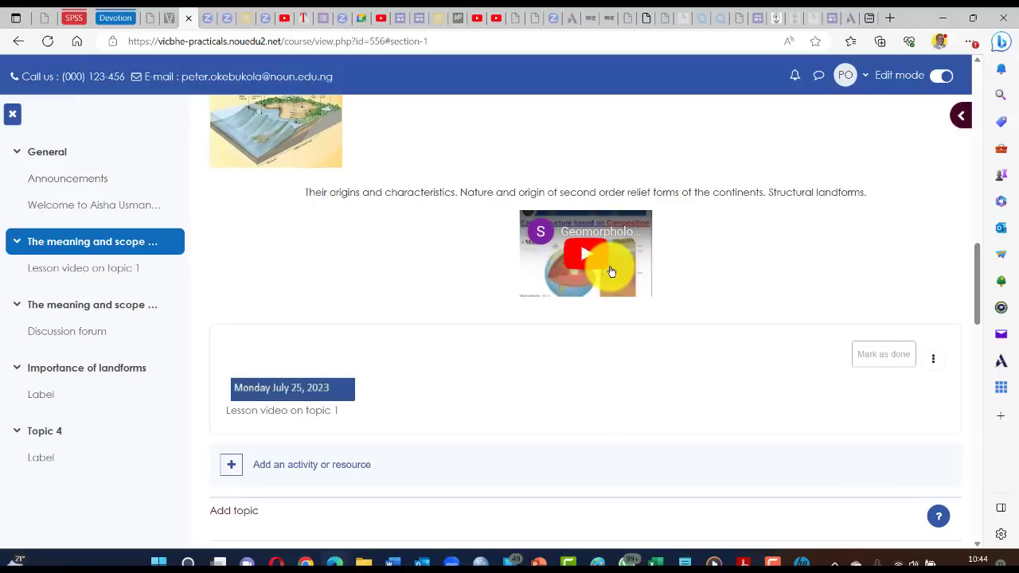
pyautogui.scroll(2, 611, 272)
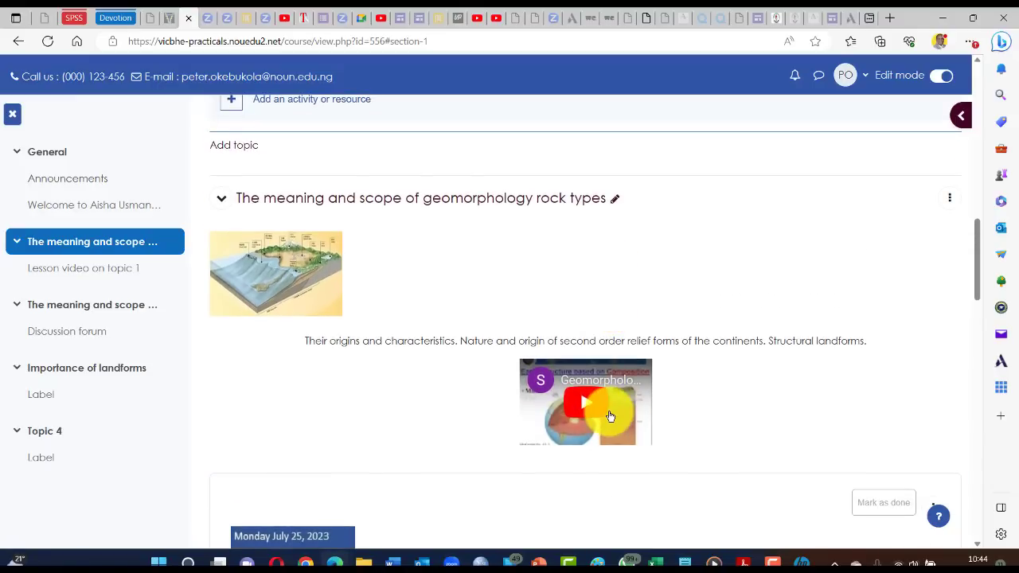
pyautogui.scroll(5, 288, 284)
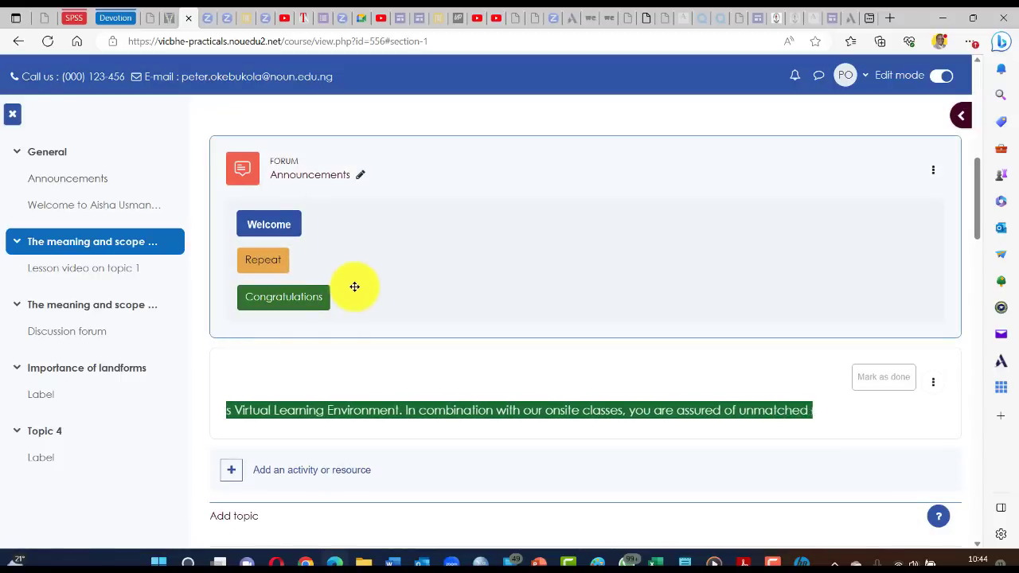
# - Switch to Chrome, go to Google Sites and open the existing class website from the recent sites
pyautogui.hotkey('alt', 'Tab')
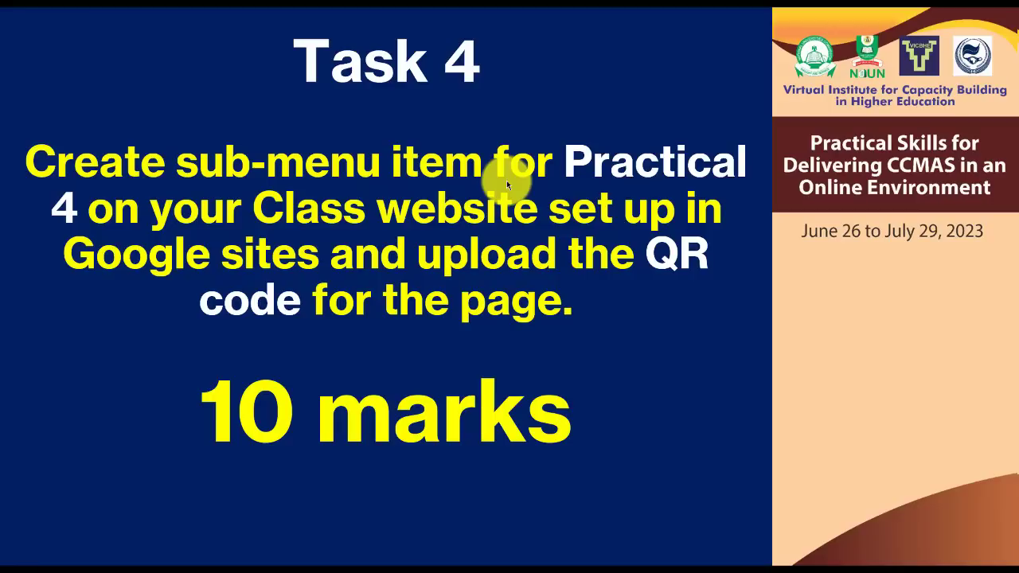
pyautogui.hotkey('alt', 'Tab')
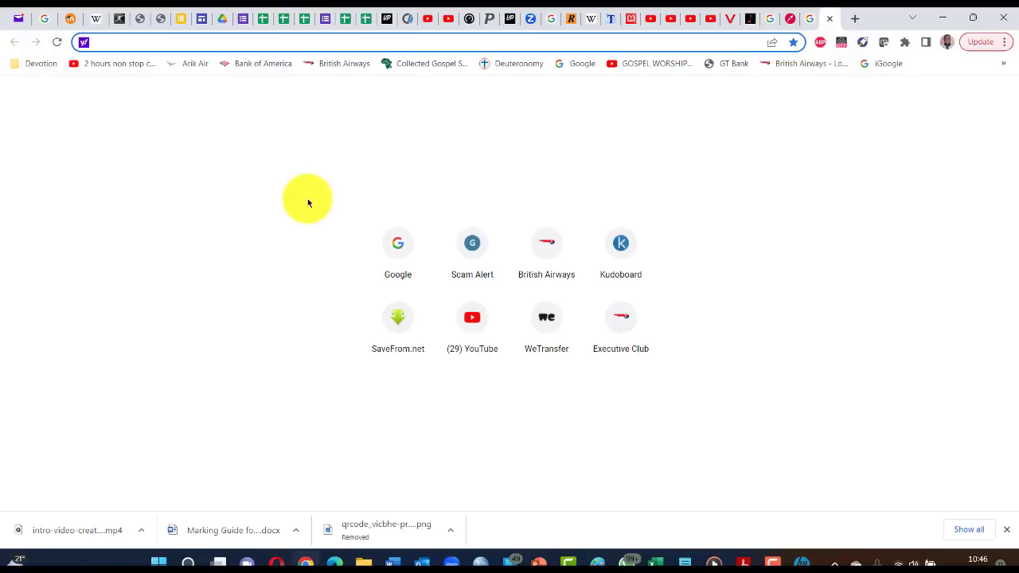
pyautogui.write('sites')
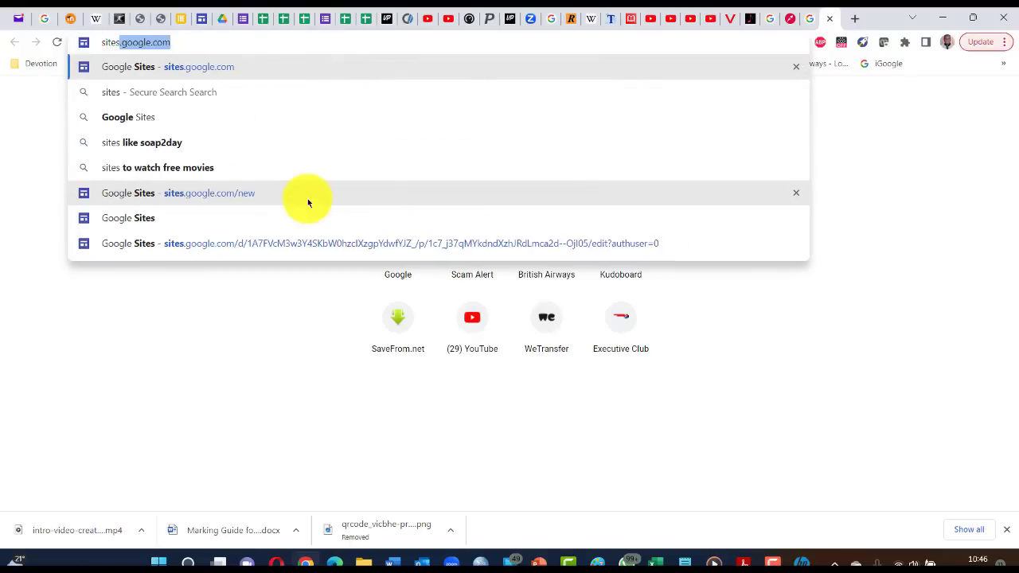
pyautogui.click(308, 198)
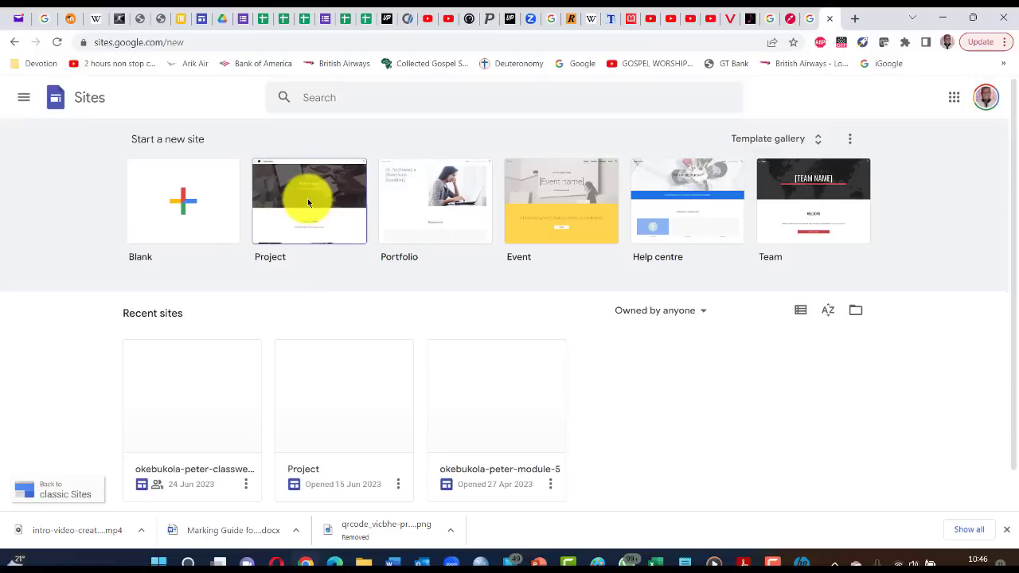
pyautogui.scroll(-1, 289, 287)
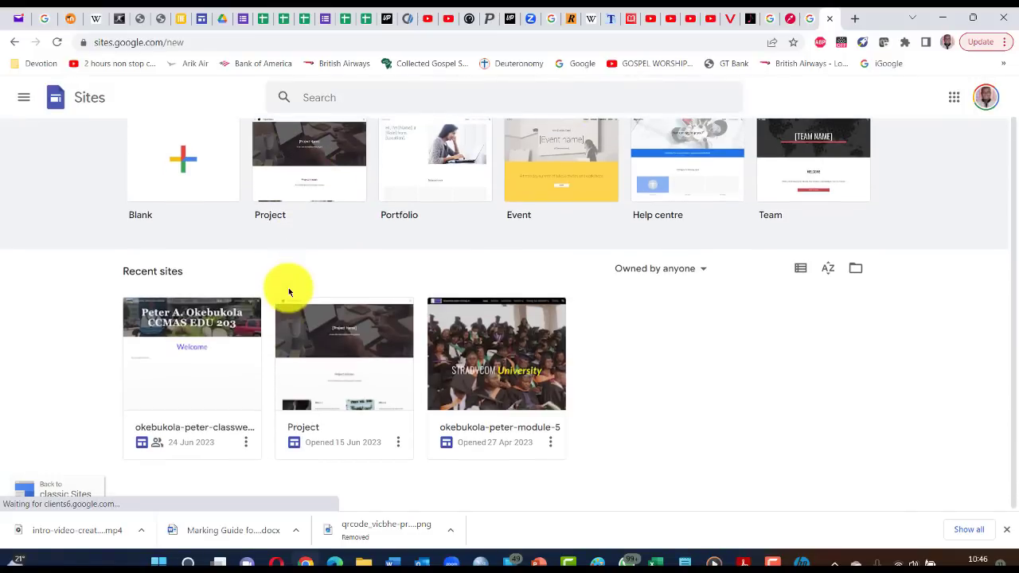
pyautogui.click(171, 337)
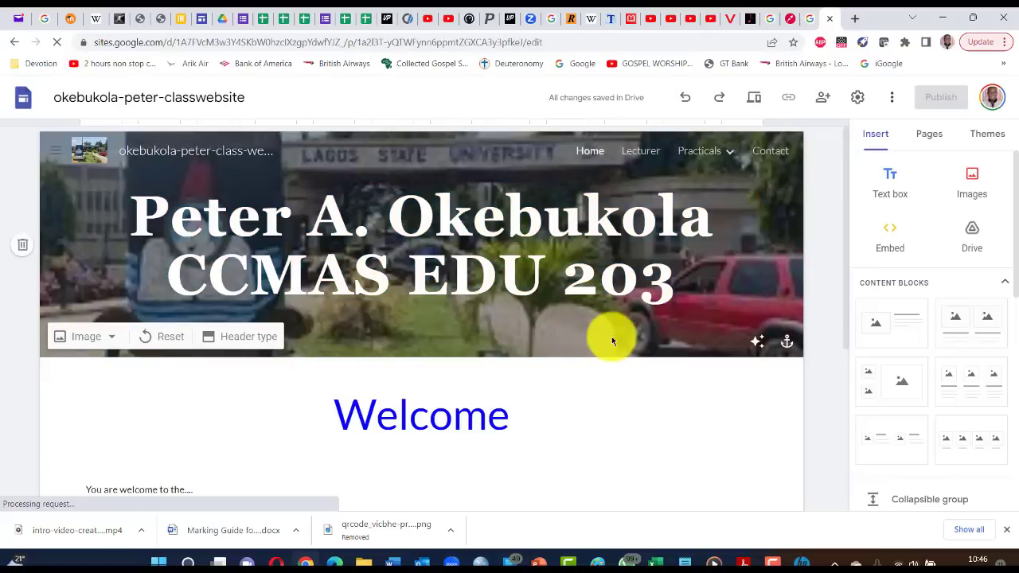
# - Open the Practical 3 subpage of the class website to examine its QR code layout
pyautogui.click(730, 153)
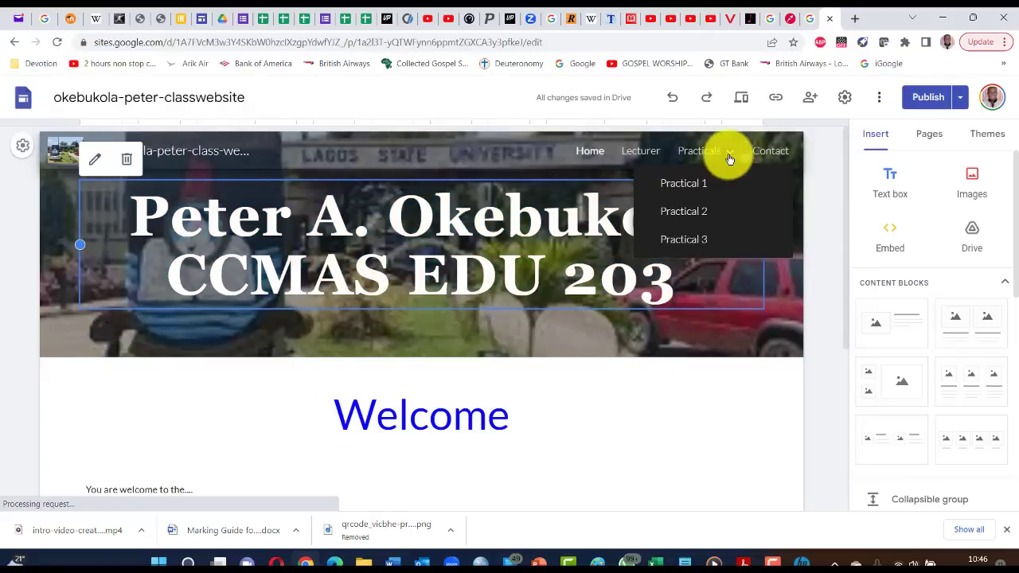
pyautogui.click(704, 242)
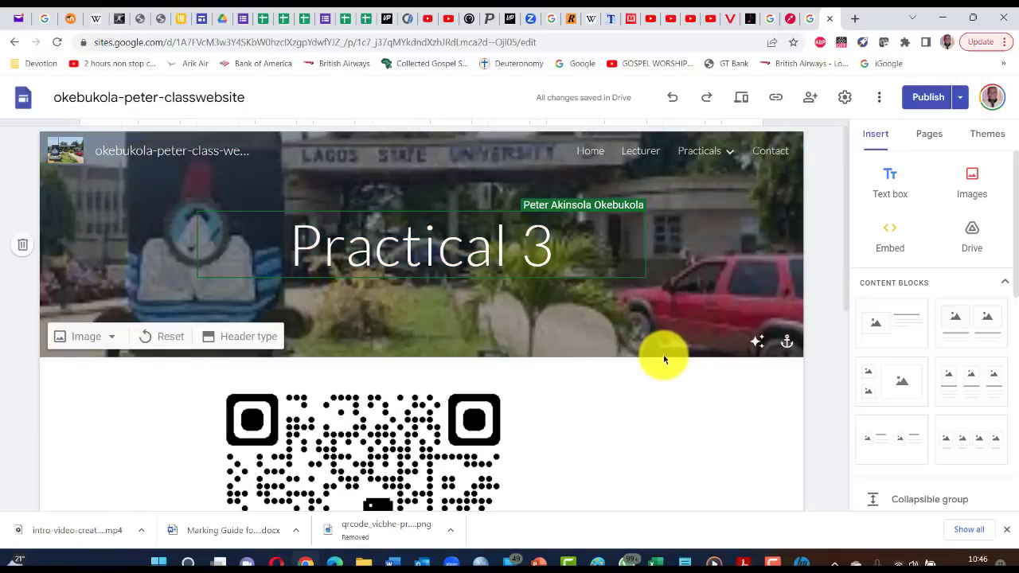
pyautogui.moveTo(719, 148)
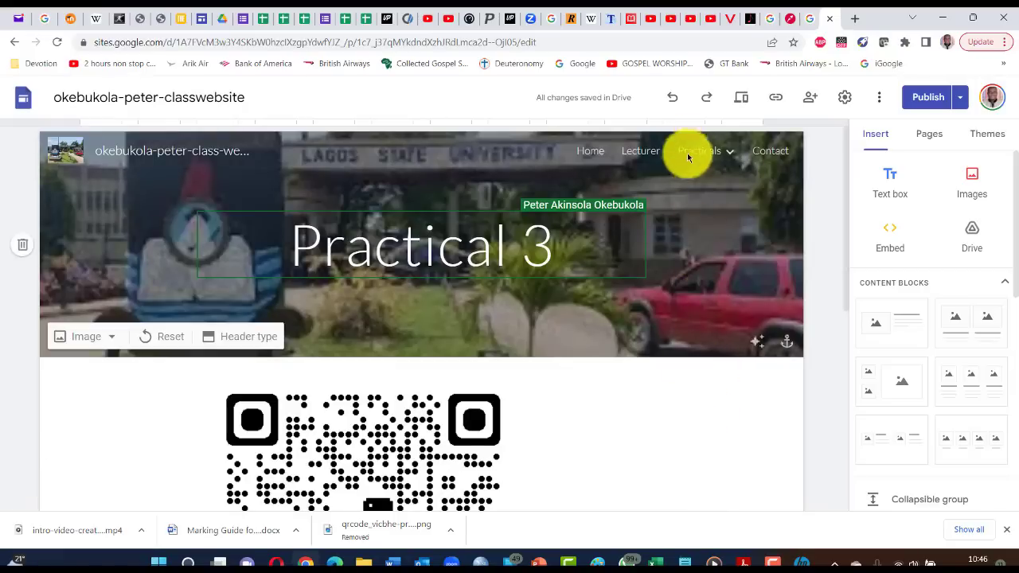
# - Add a subpage named Practical 4 under Practicals and check its entry in the site navigation
pyautogui.click(932, 140)
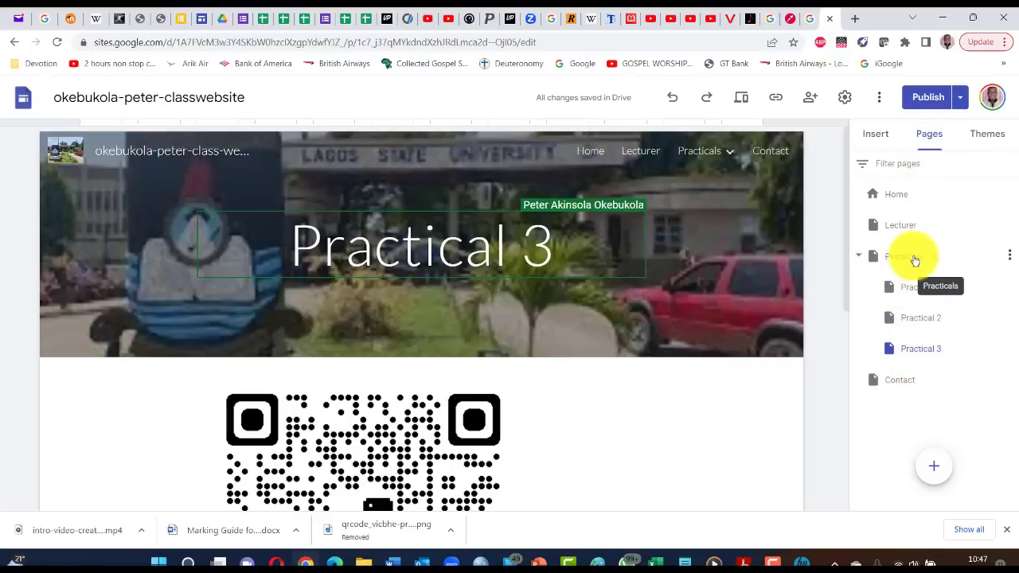
pyautogui.click(1009, 256)
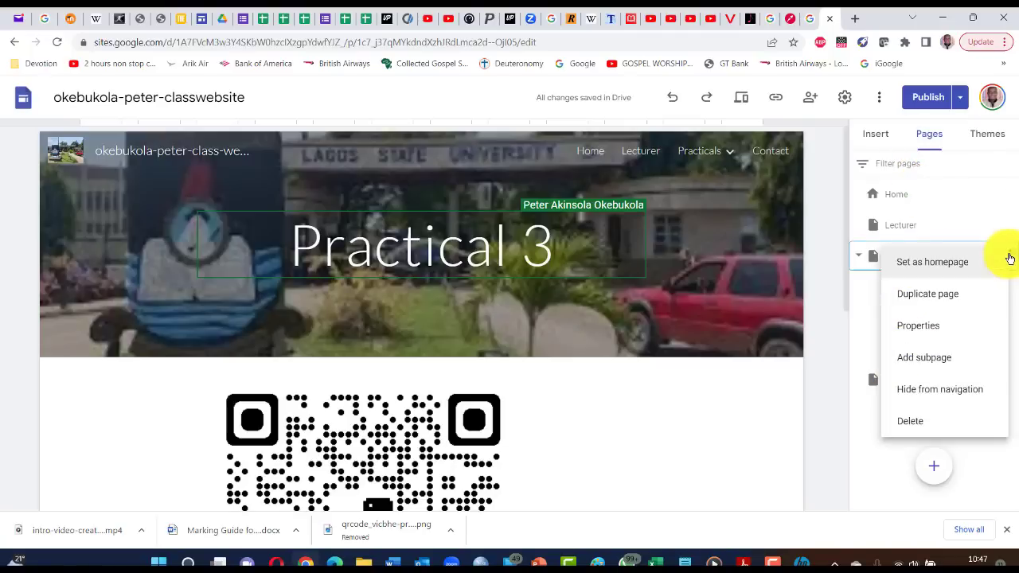
pyautogui.click(960, 355)
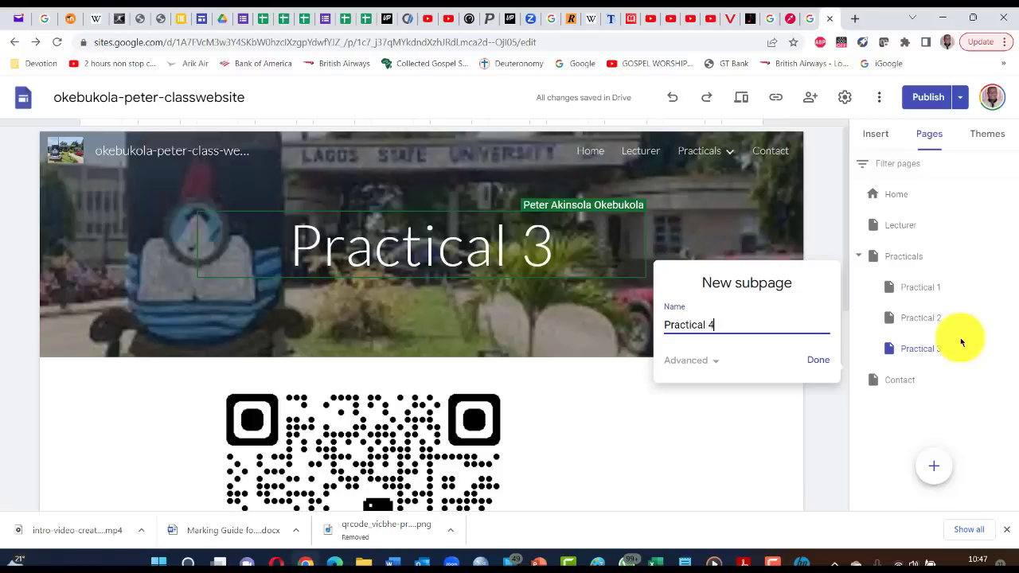
pyautogui.click(819, 363)
pyautogui.moveTo(733, 154)
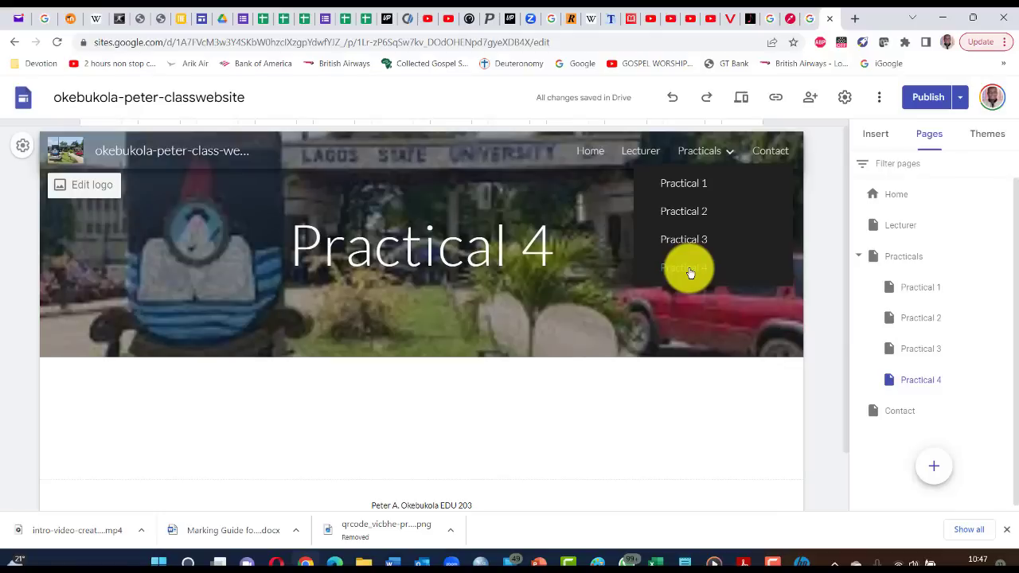
pyautogui.scroll(-1, 477, 391)
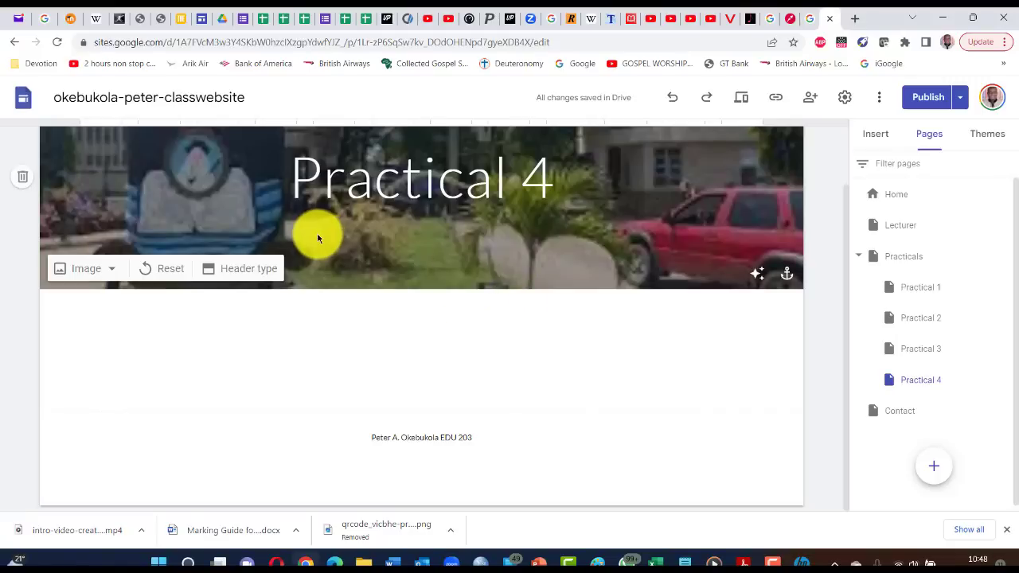
# - Open Google Drive at drive.google.com in a new browser tab
pyautogui.click(854, 19)
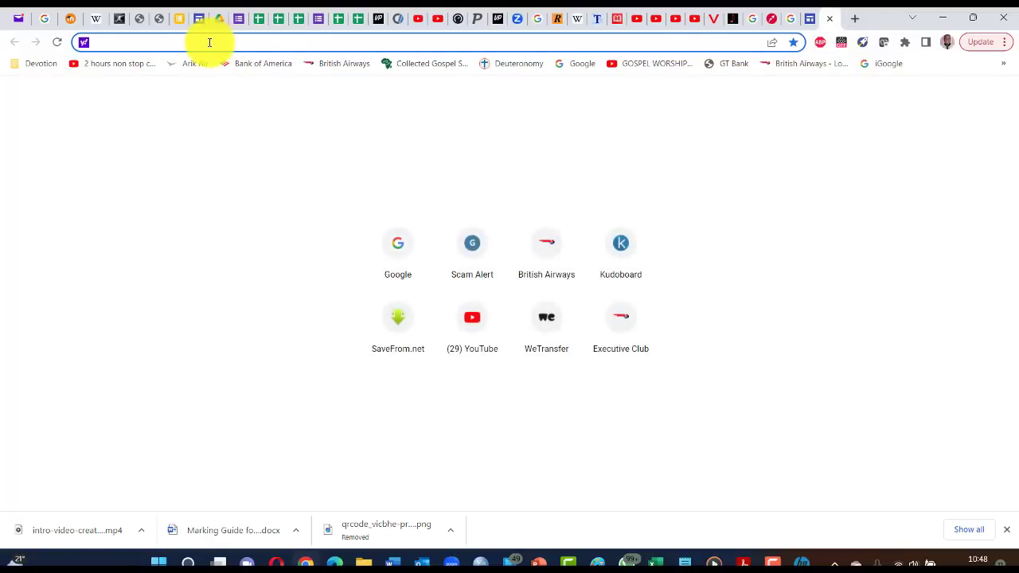
pyautogui.write('drive.google.com')
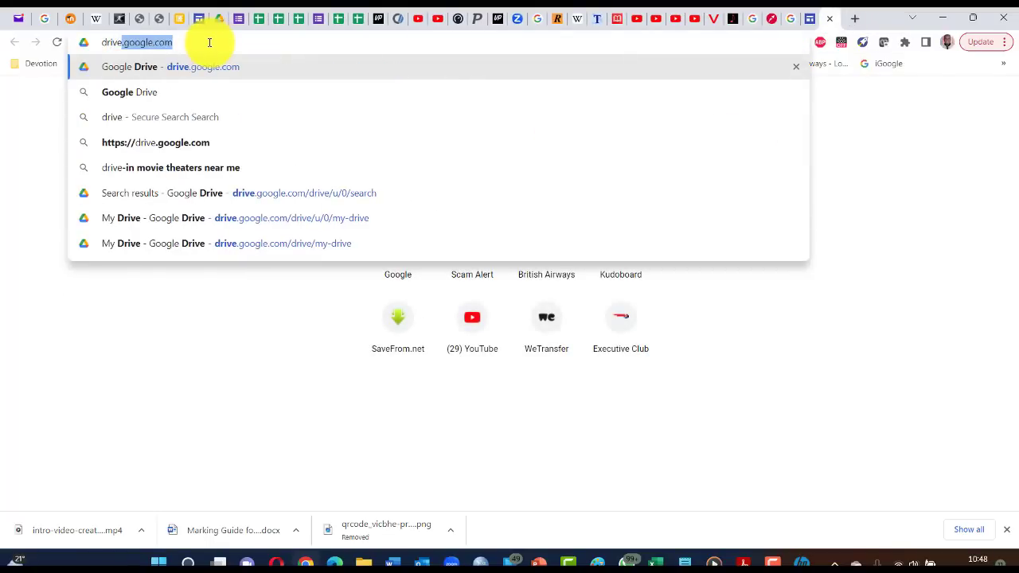
pyautogui.press('Return')
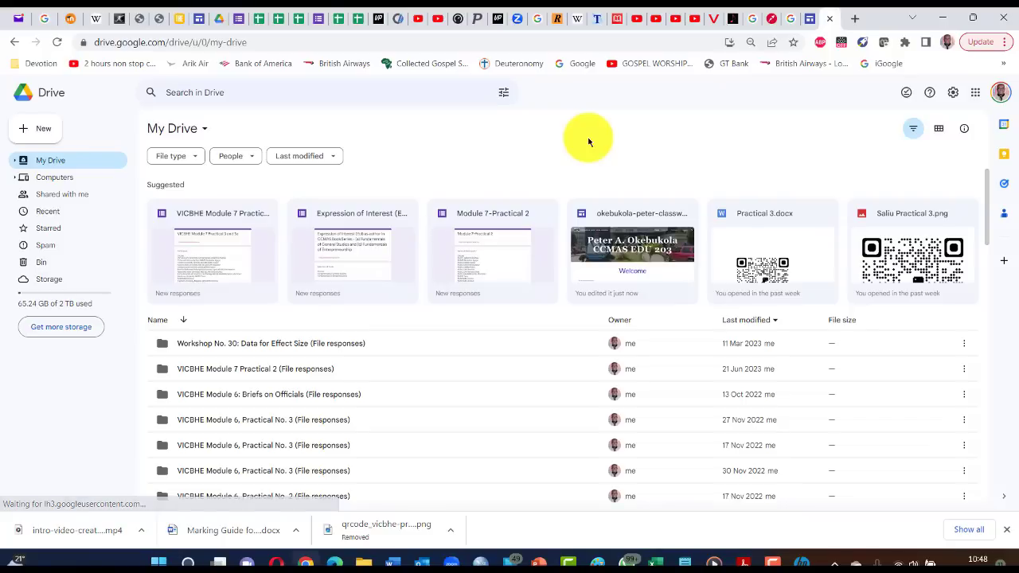
# - Switch to the Moodle course page in Edge, create and download a QR code for it, and view the downloaded image
pyautogui.hotkey('alt', 'Tab')
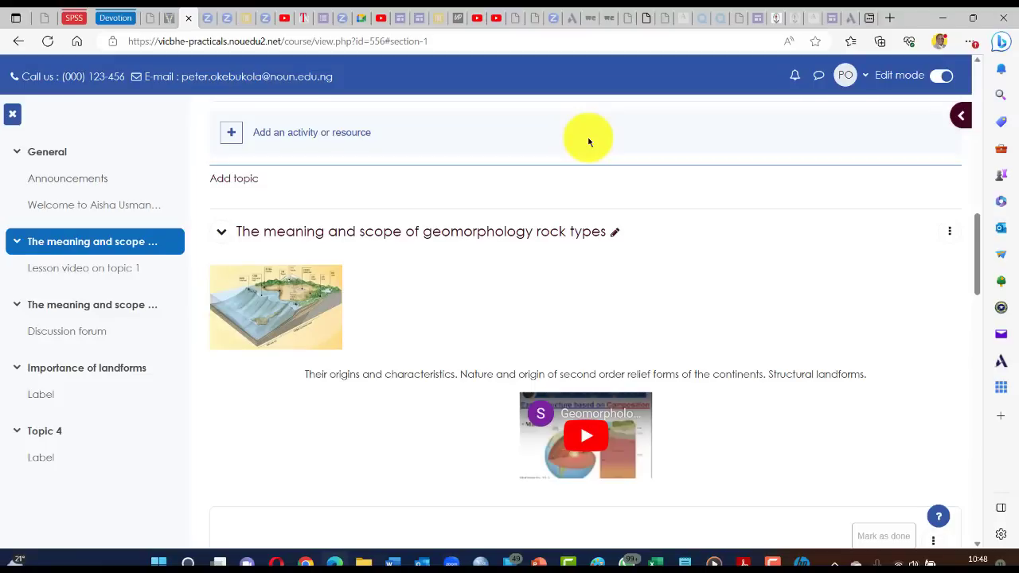
pyautogui.scroll(10, 705, 296)
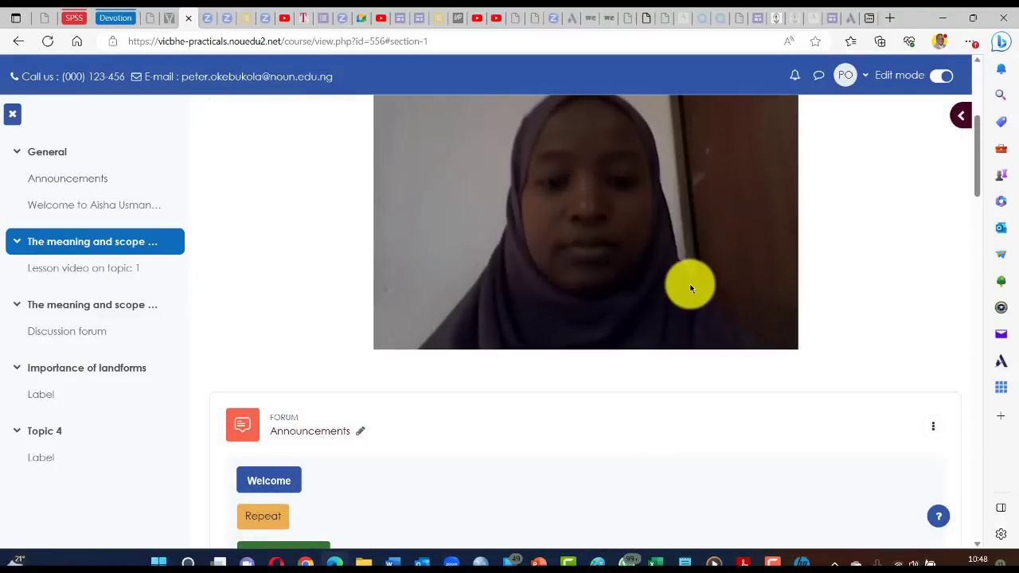
pyautogui.scroll(-10, 690, 288)
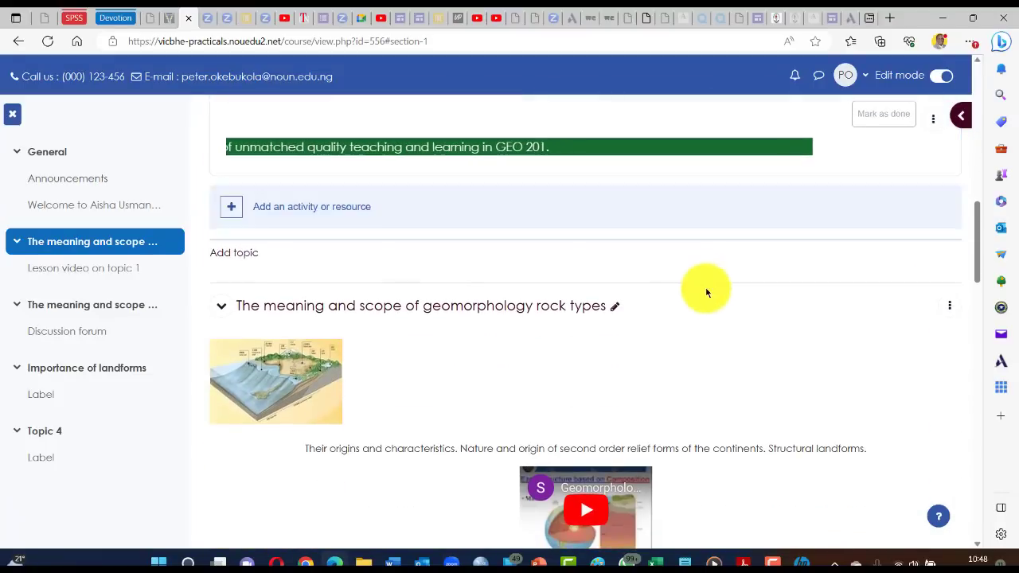
pyautogui.rightClick(732, 325)
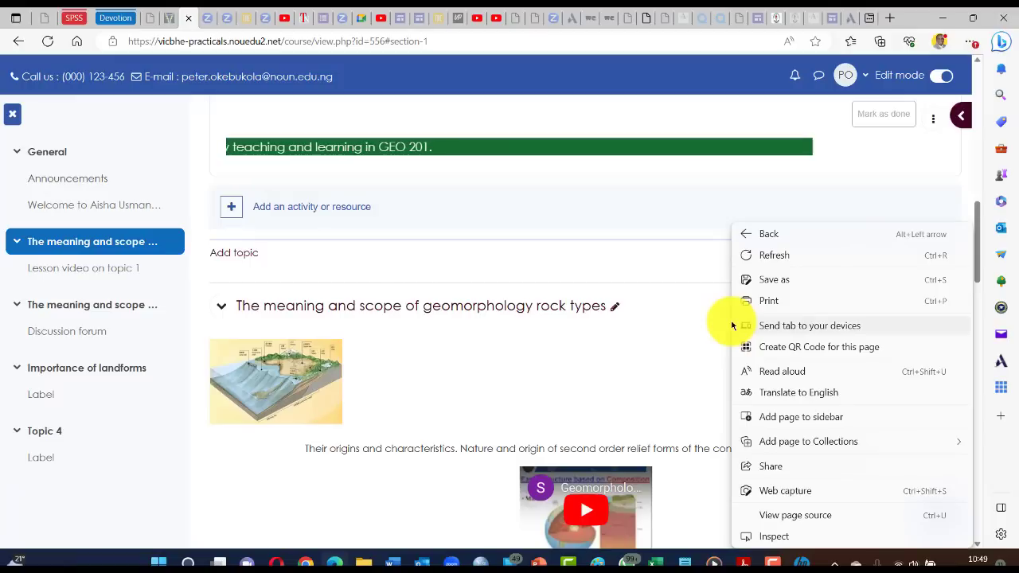
pyautogui.click(790, 348)
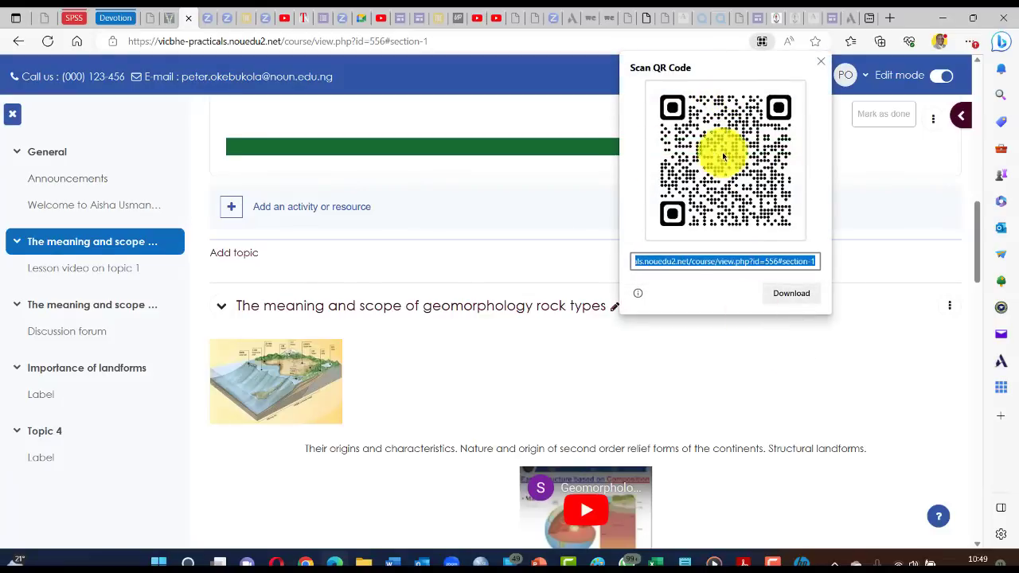
pyautogui.click(777, 293)
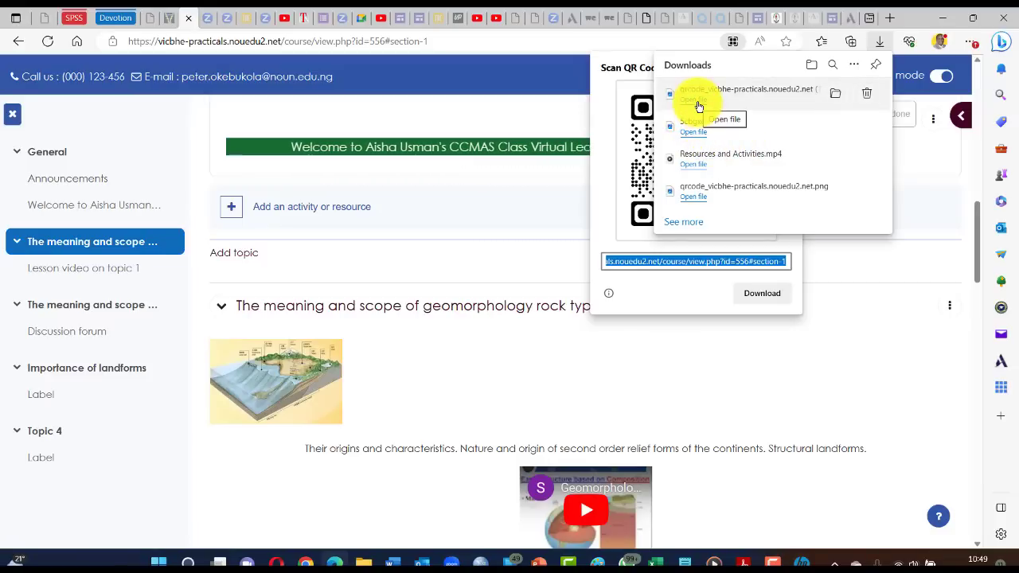
pyautogui.click(697, 106)
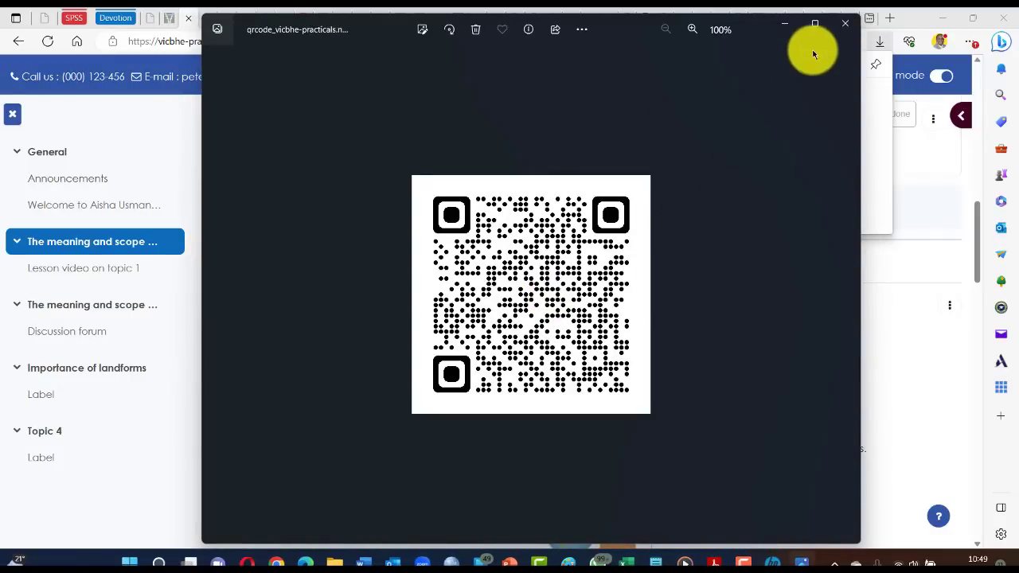
pyautogui.click(845, 23)
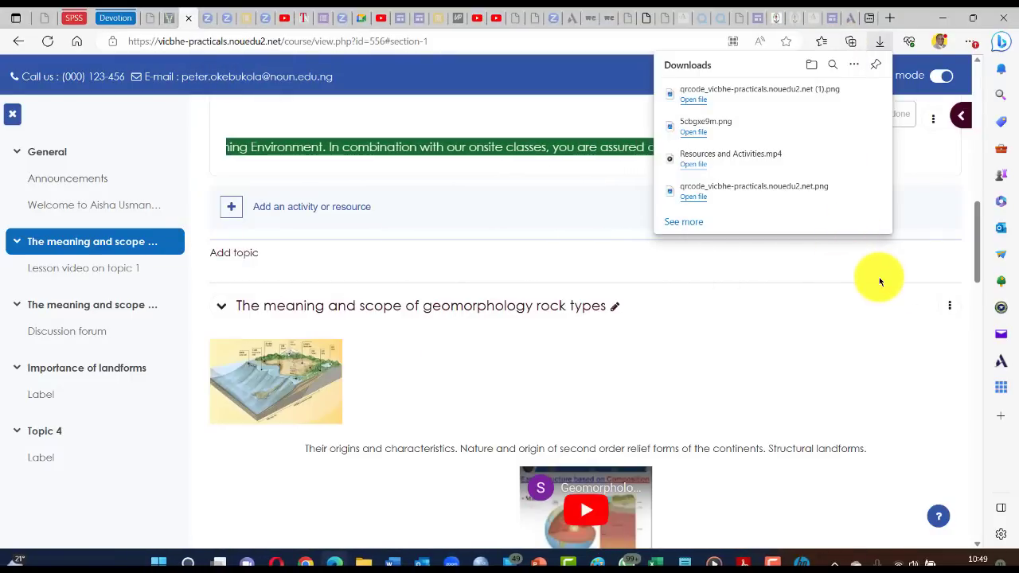
# - Show the downloaded QR code image in the Downloads folder and rename it Practical 4
pyautogui.click(812, 68)
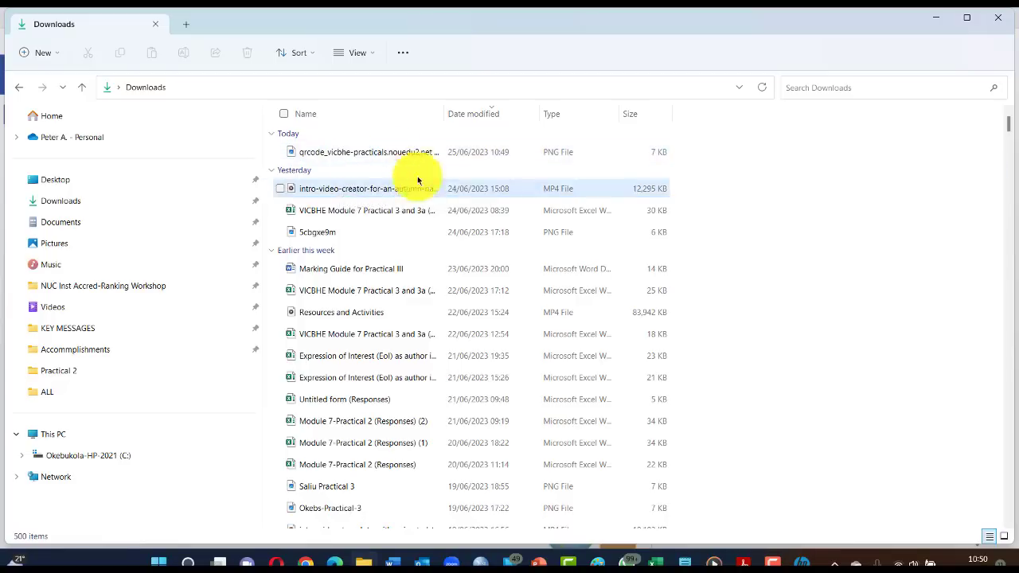
pyautogui.click(382, 153)
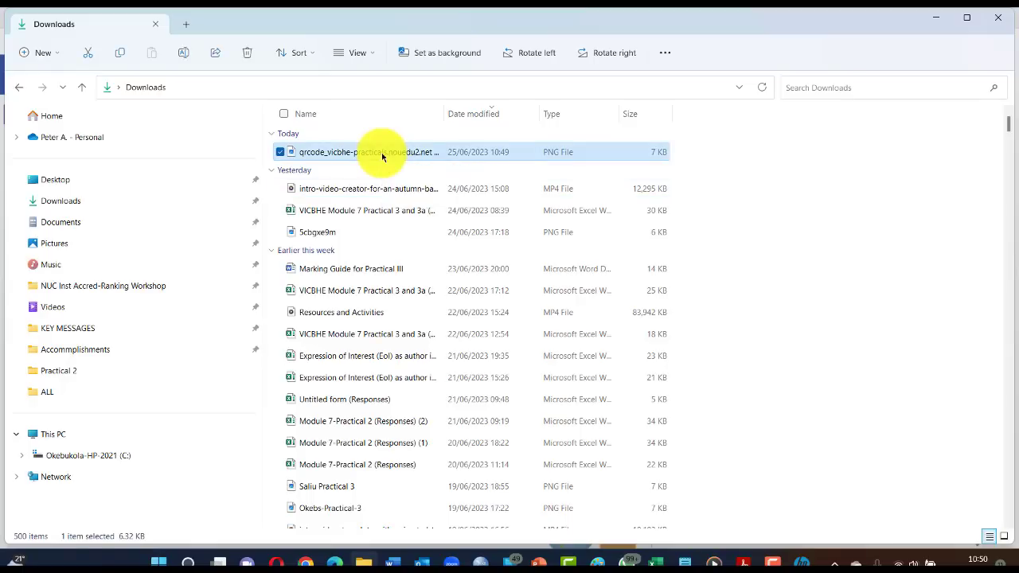
pyautogui.rightClick(382, 154)
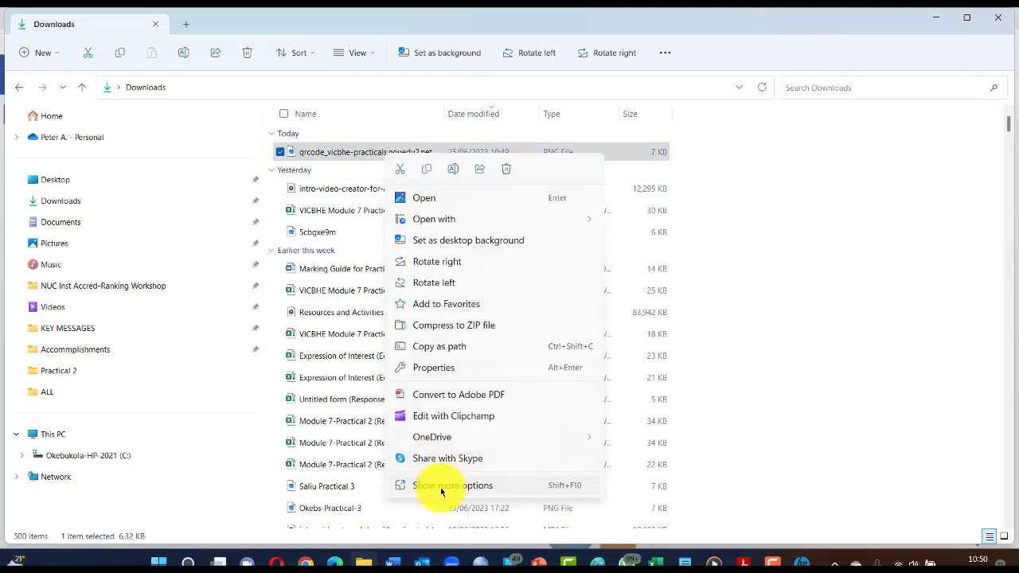
pyautogui.click(434, 485)
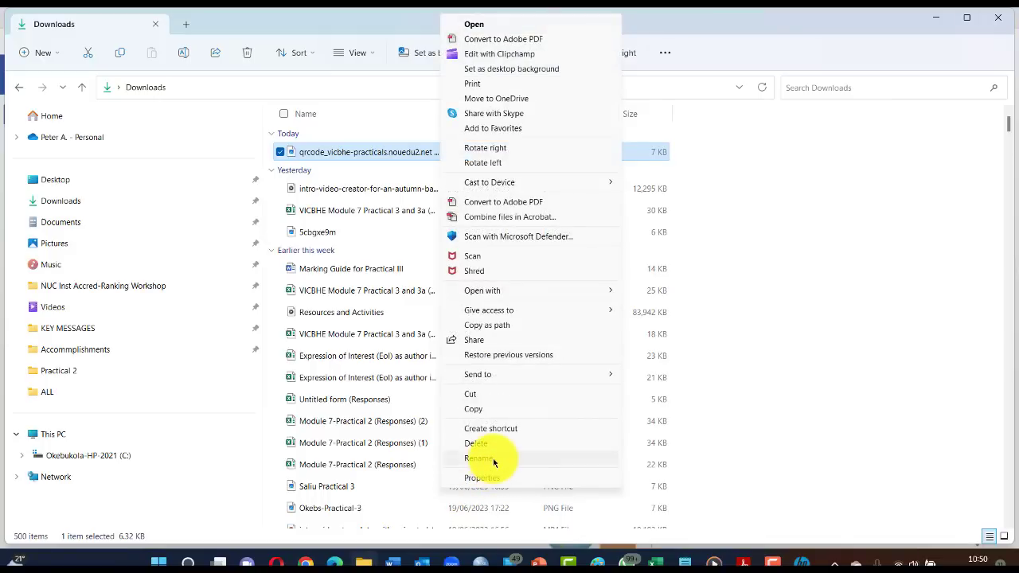
pyautogui.click(494, 460)
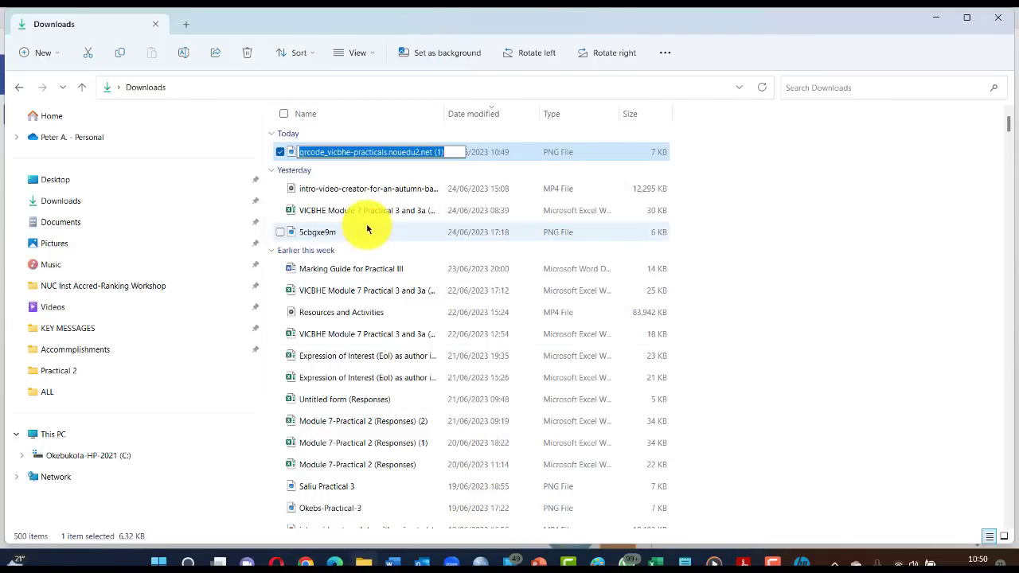
pyautogui.write('Practical 4')
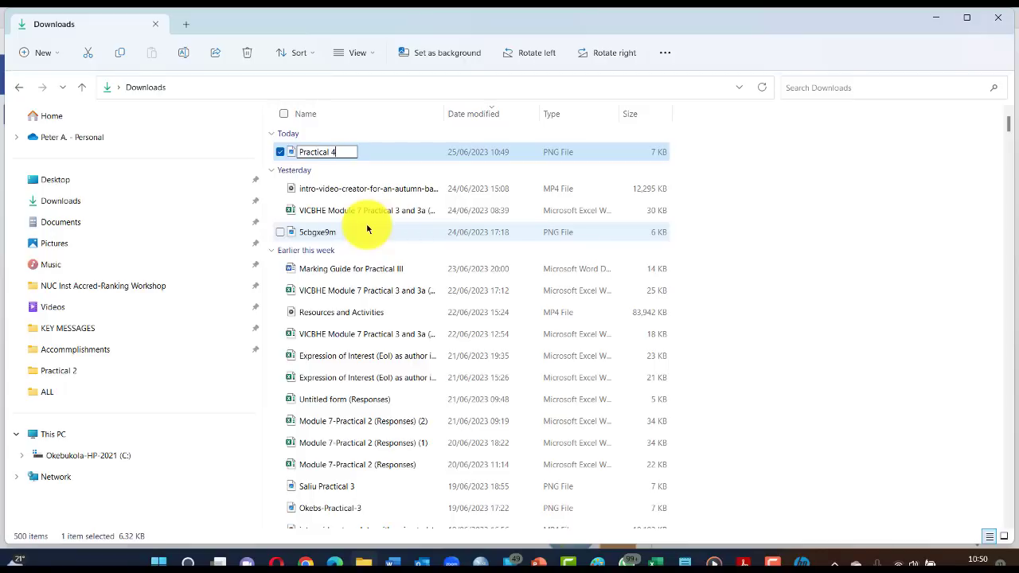
pyautogui.press('Return')
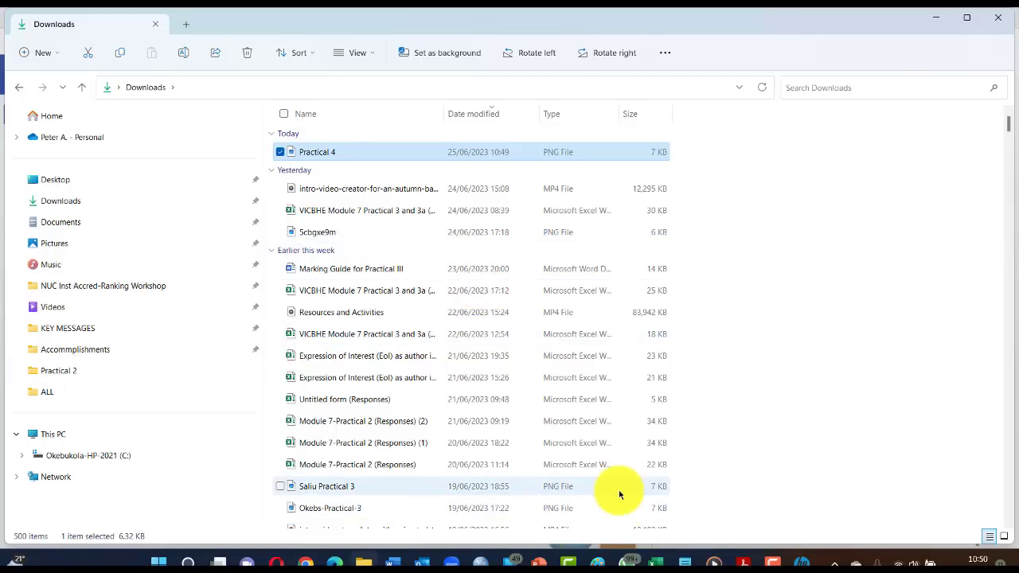
# - Switch to Google Drive in Chrome and upload the Practical 4 PNG from the Downloads folder to My Drive
pyautogui.hotkey('alt', 'Tab')
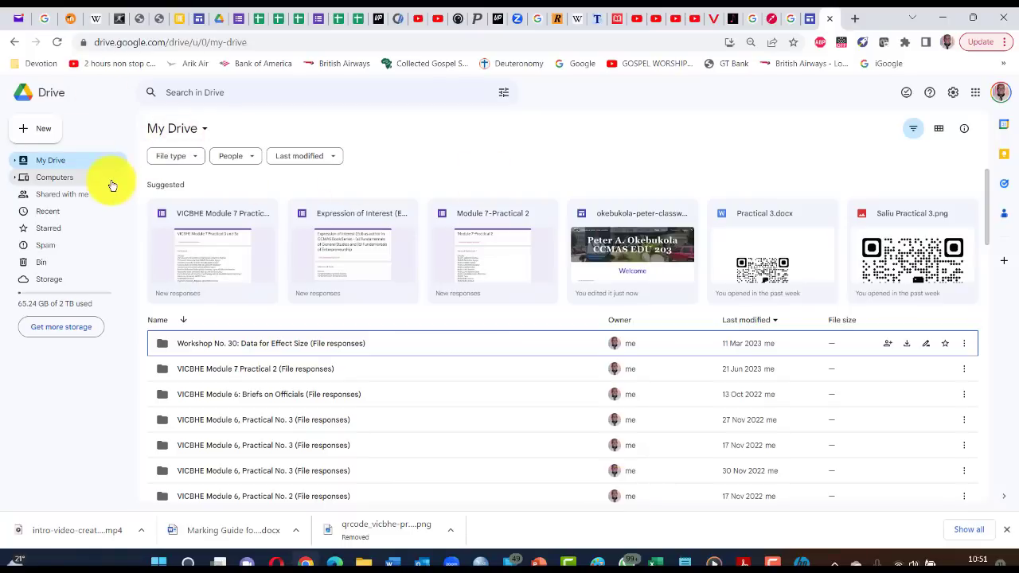
pyautogui.click(35, 133)
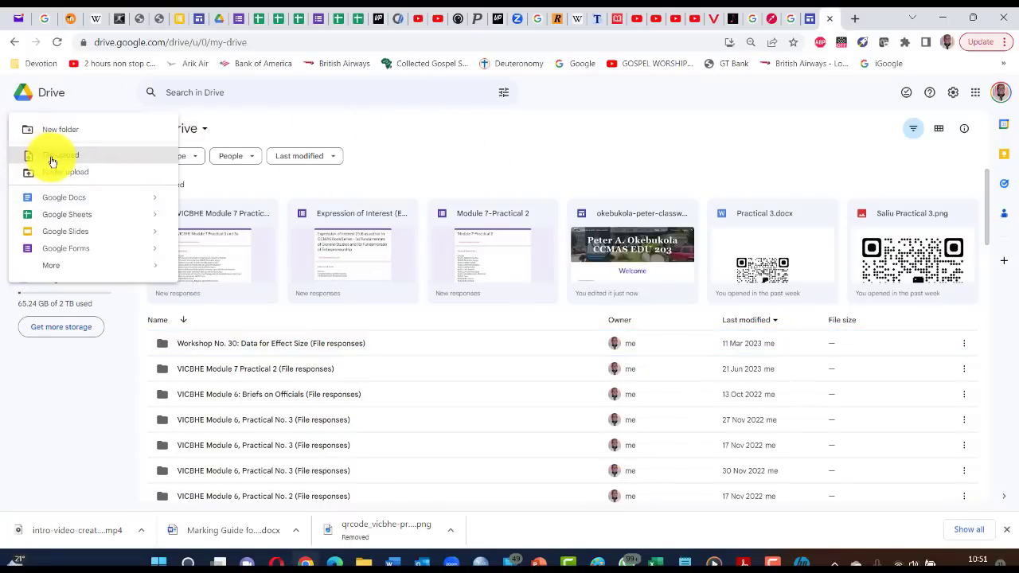
pyautogui.click(52, 162)
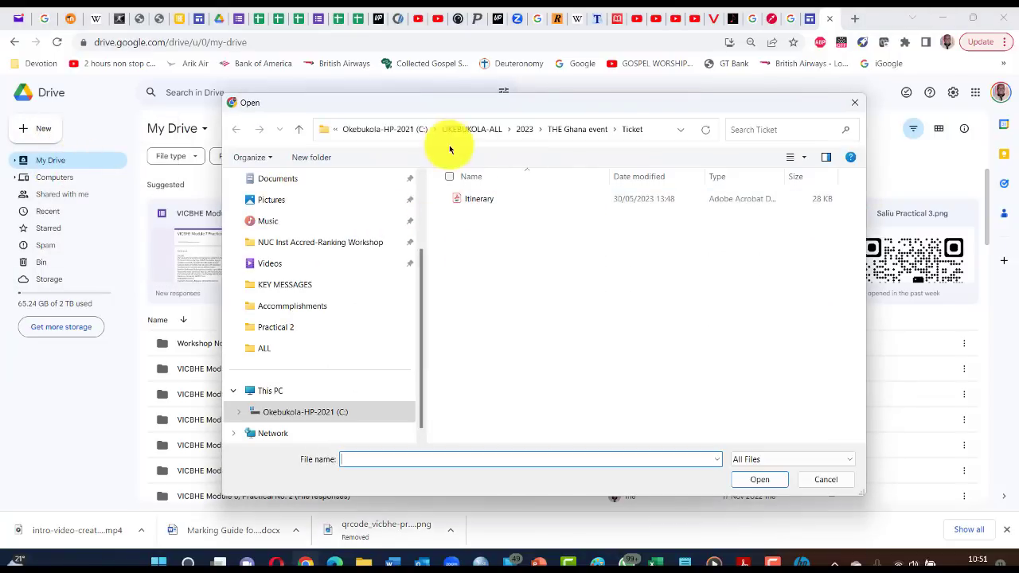
pyautogui.click(462, 132)
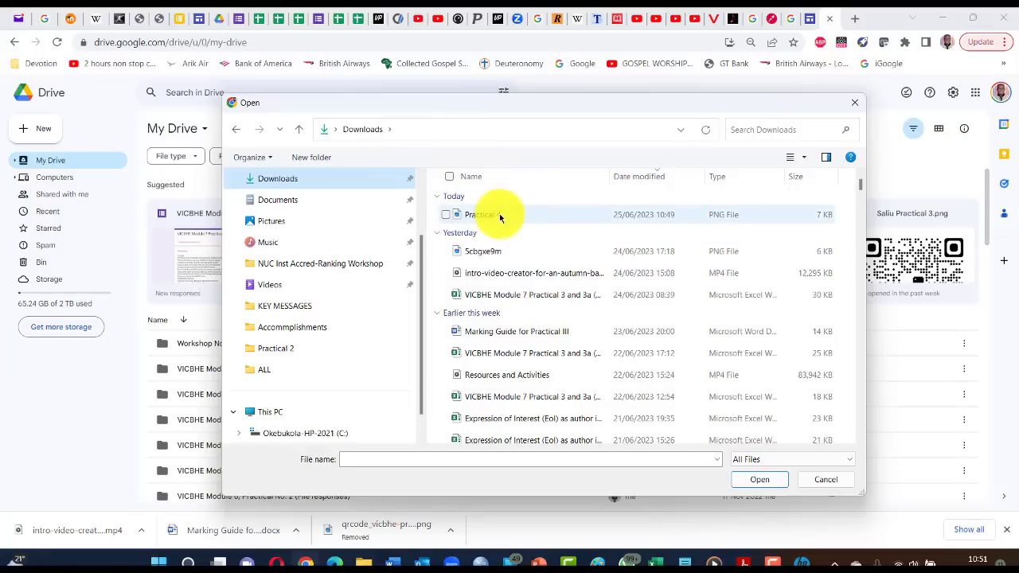
pyautogui.doubleClick(488, 217)
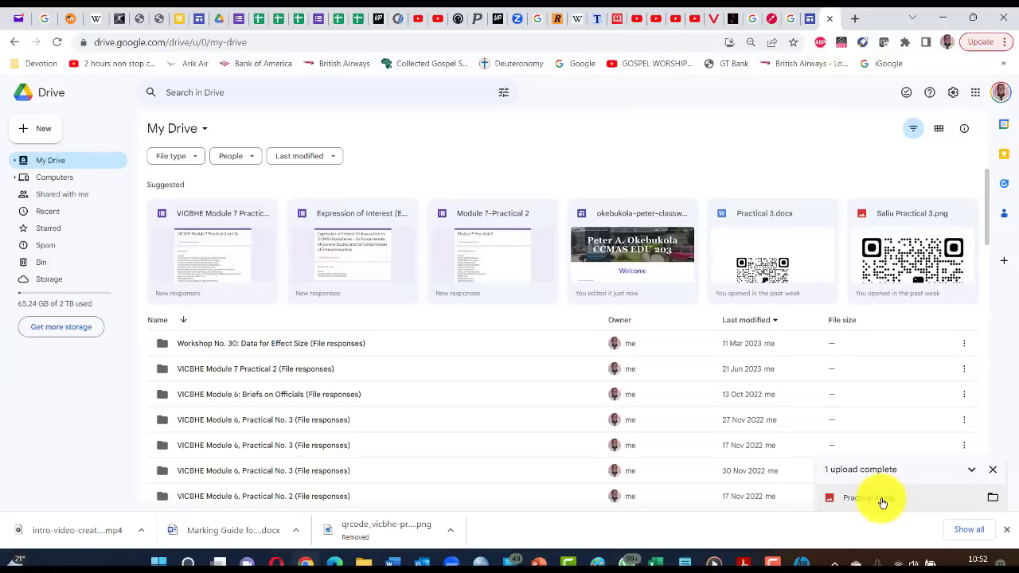
# - Open the uploaded Practical 4.png and set its general access to Anyone with the link
pyautogui.click(882, 500)
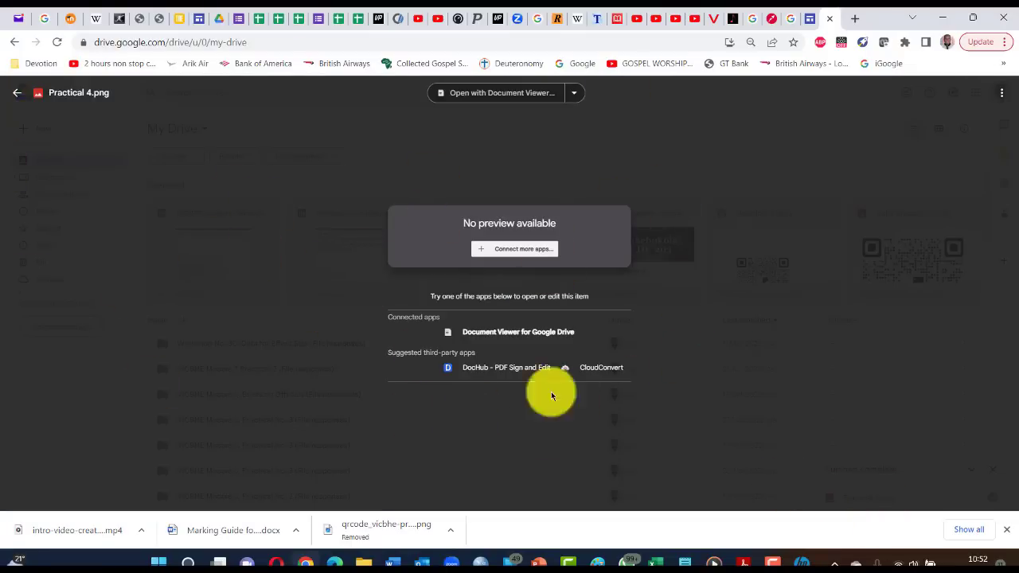
pyautogui.click(1003, 94)
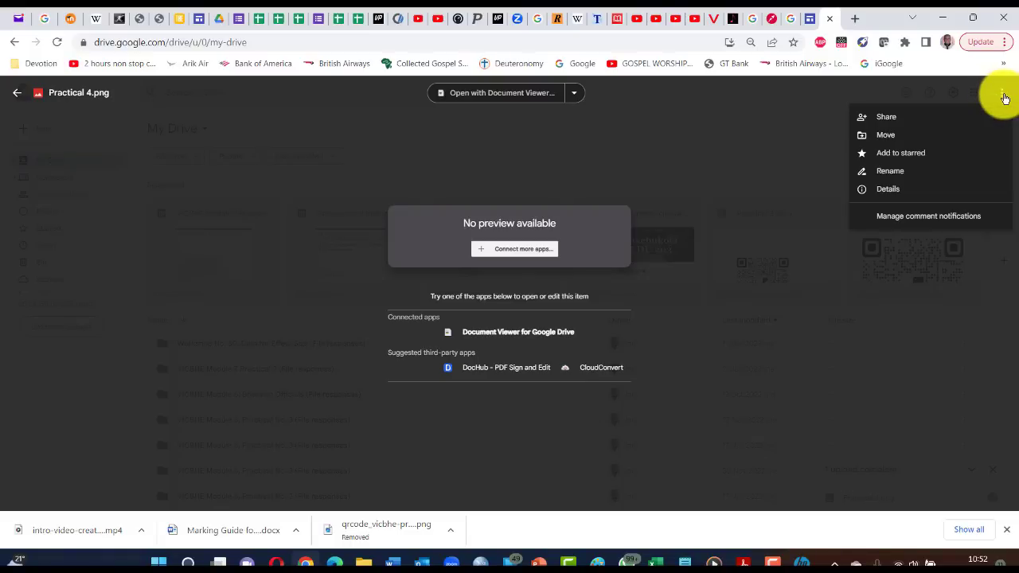
pyautogui.click(885, 120)
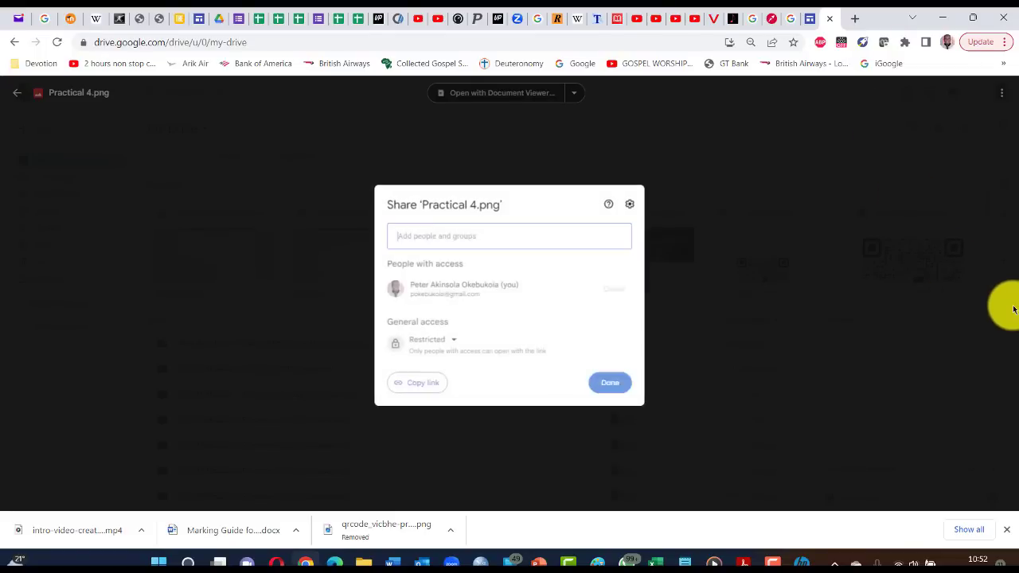
pyautogui.click(453, 345)
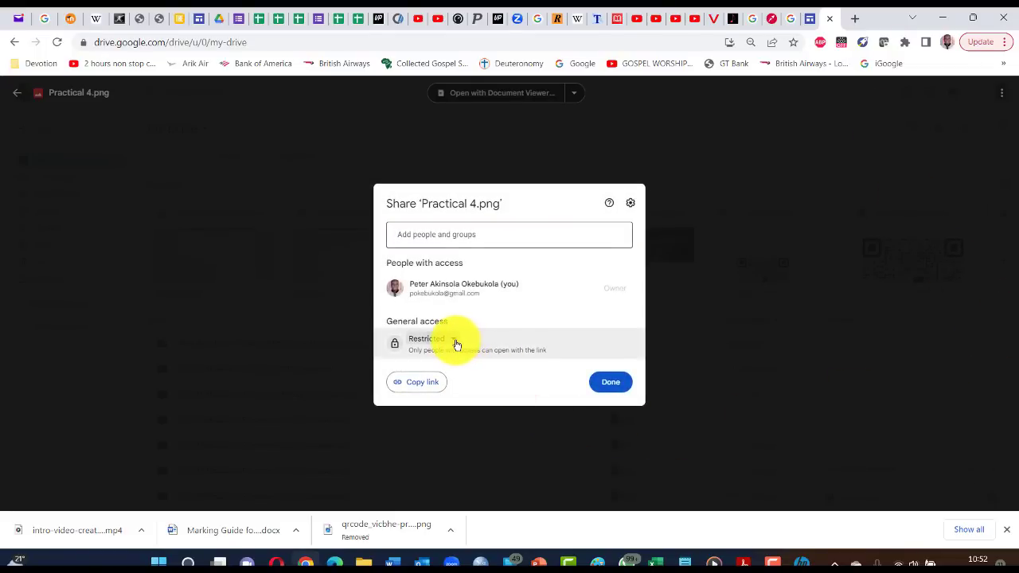
pyautogui.click(453, 387)
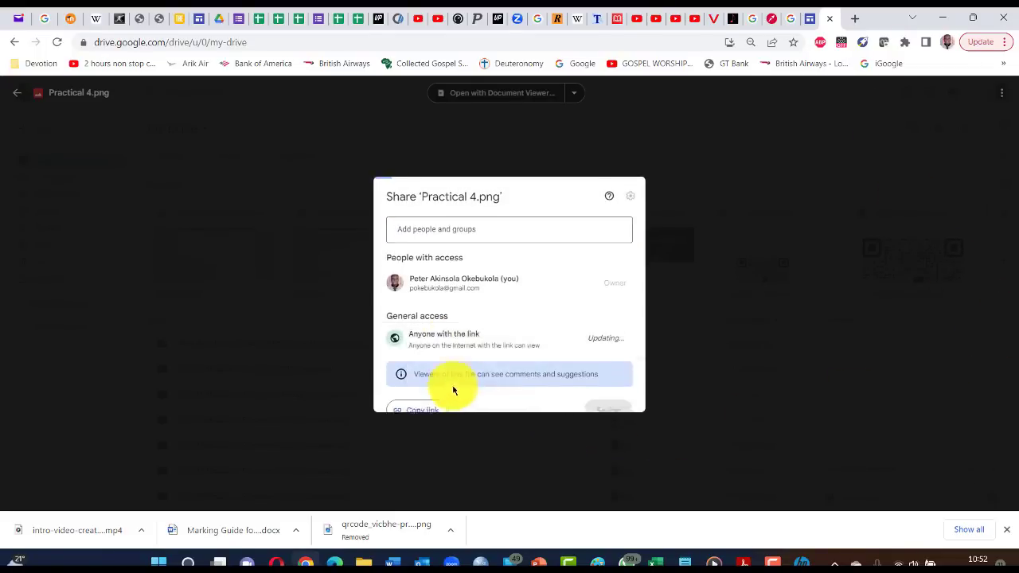
pyautogui.click(611, 399)
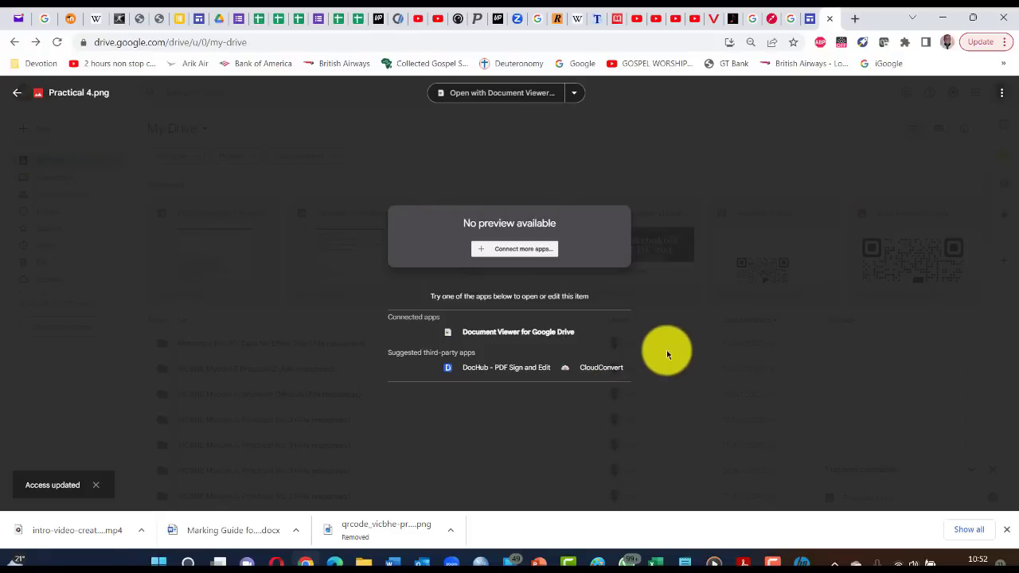
# - Insert Practical 4.png from Drive's recent files onto the Practical 4 page in Google Sites, then enlarge the QR code and move it towards the centre
pyautogui.hotkey('ctrl', 'shift', 'Tab')
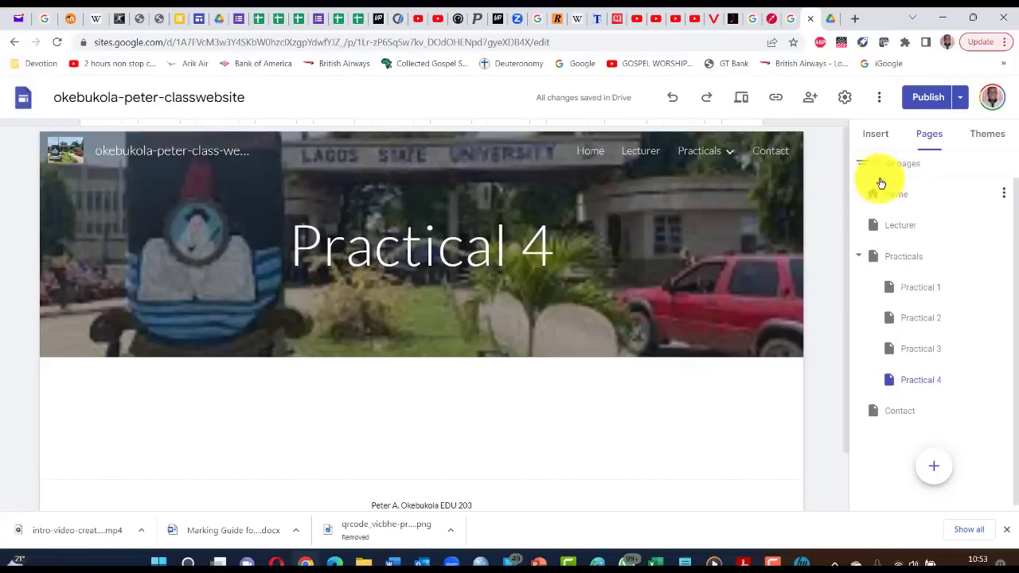
pyautogui.click(876, 137)
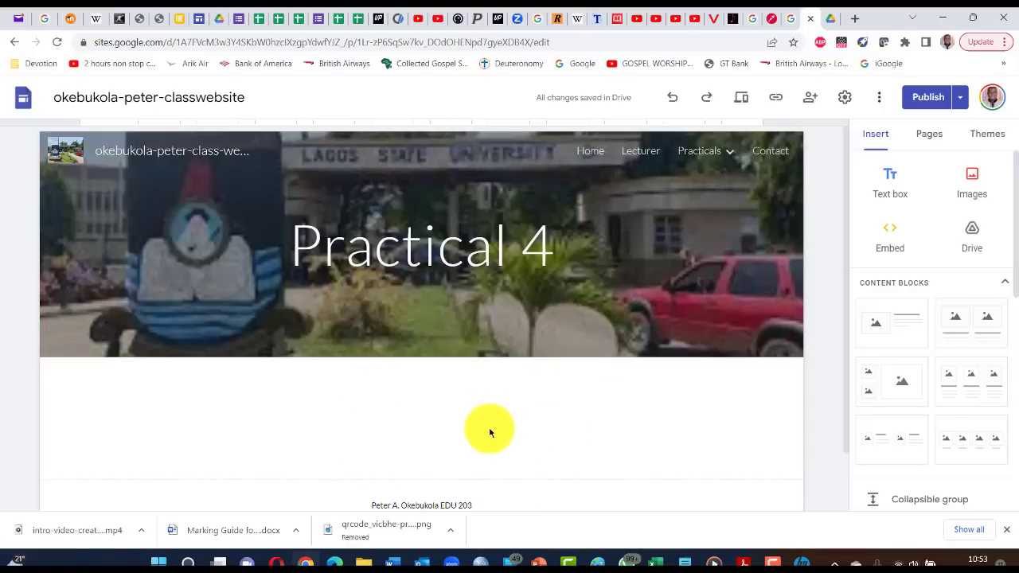
pyautogui.click(972, 233)
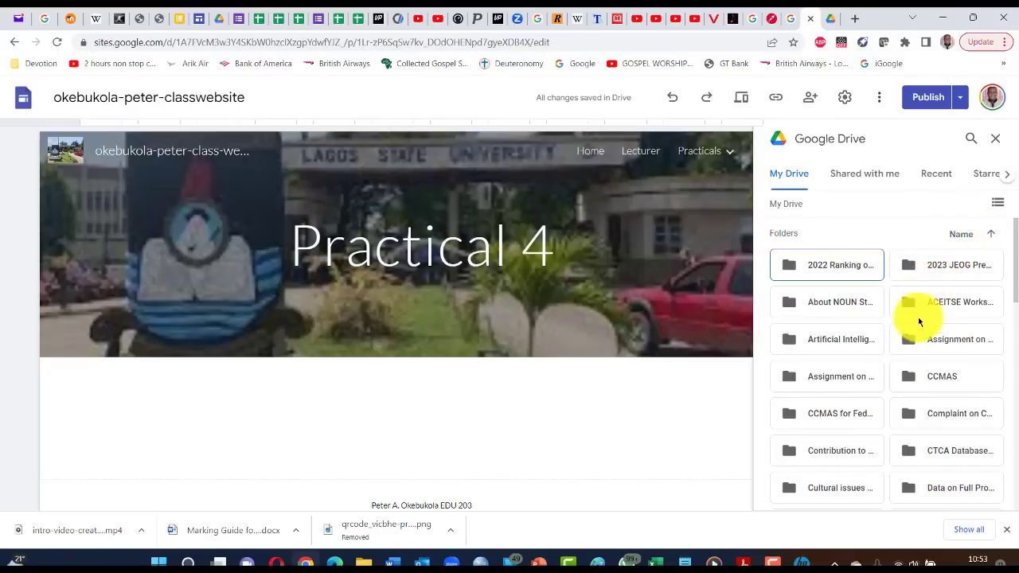
pyautogui.click(939, 177)
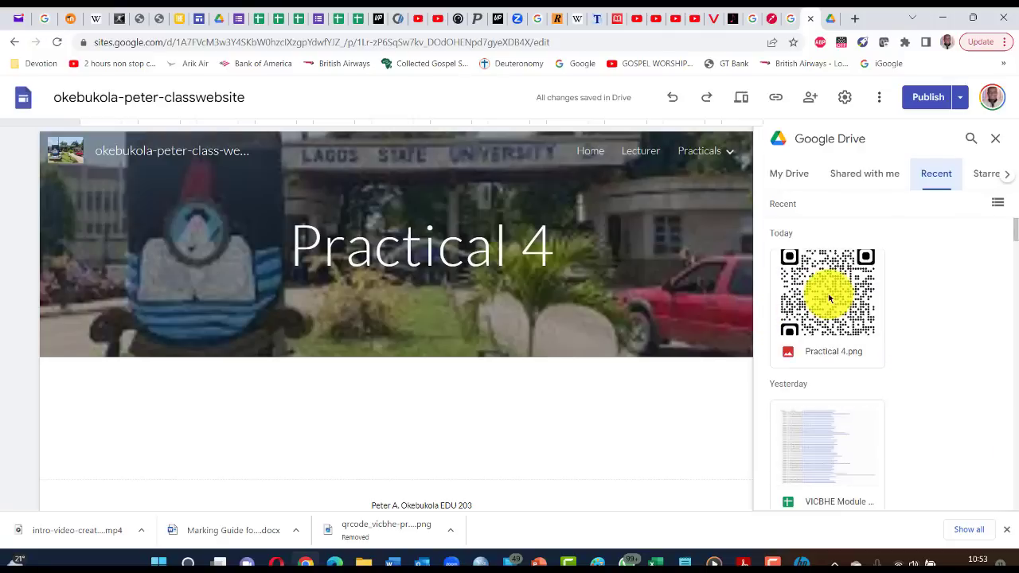
pyautogui.click(827, 297)
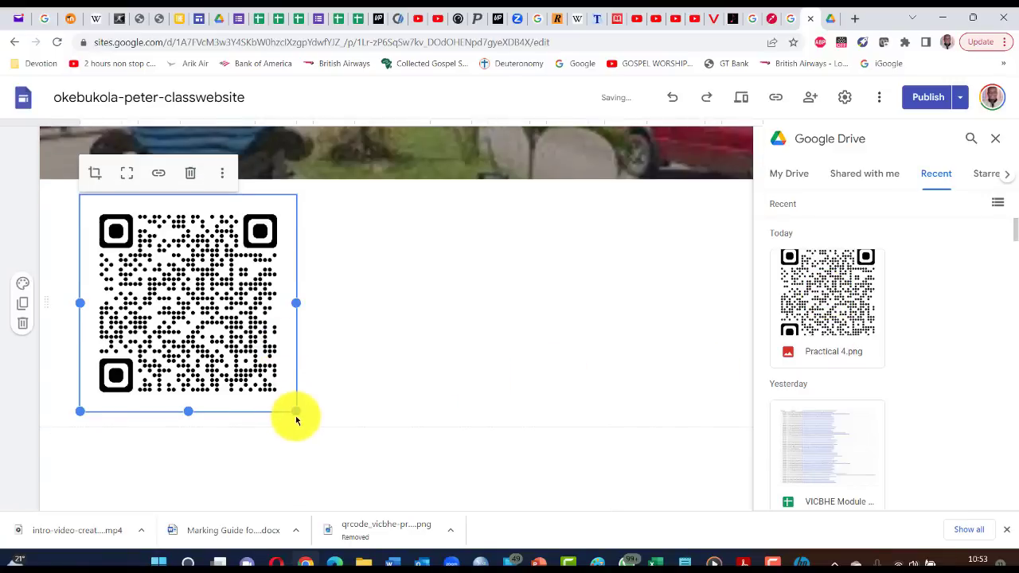
pyautogui.moveTo(293, 413); pyautogui.dragTo(413, 475)
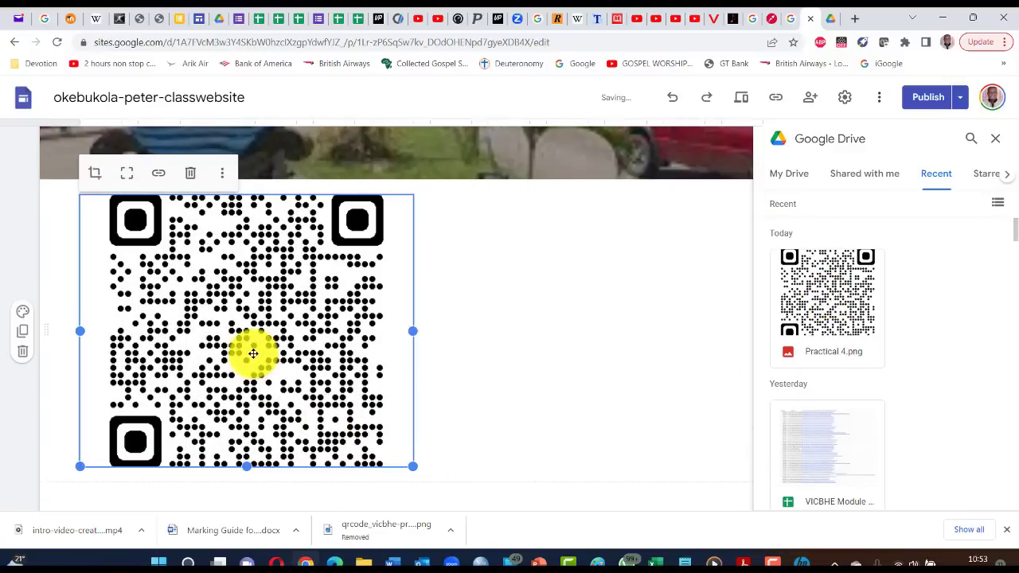
pyautogui.moveTo(244, 346); pyautogui.dragTo(386, 267)
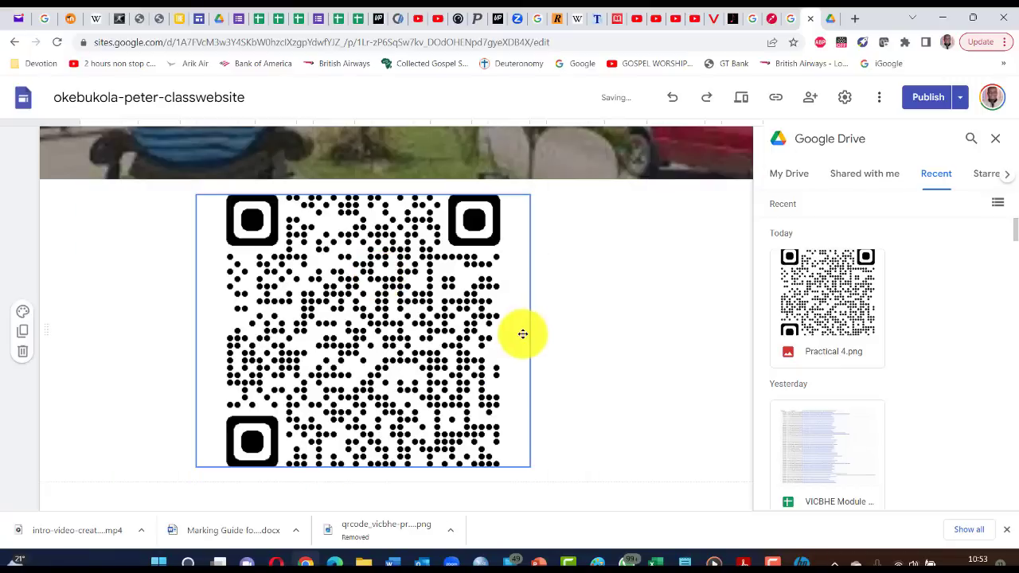
# - Review and publish the site changes with the added Practical 4 page, and look through the published page
pyautogui.click(927, 99)
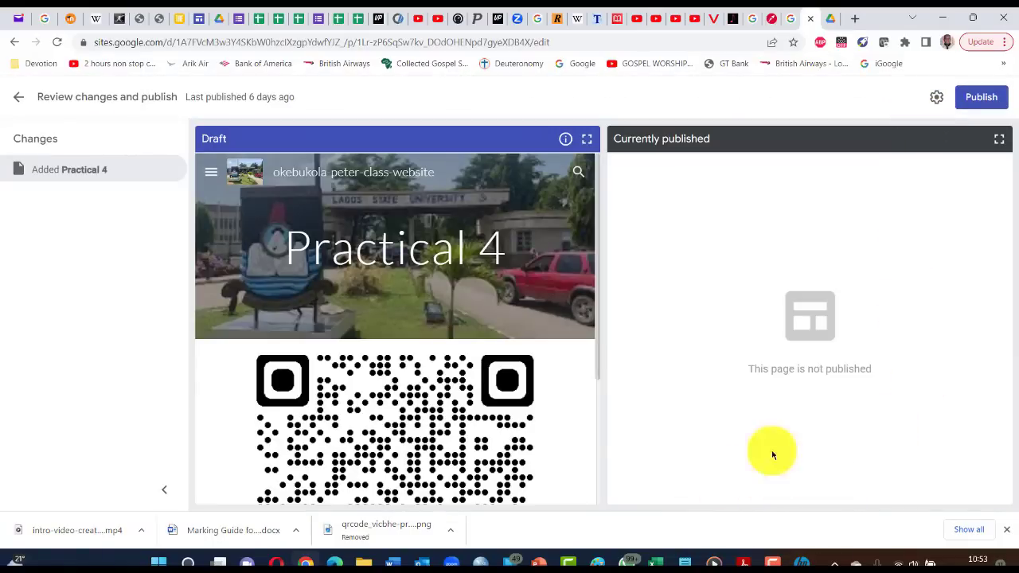
pyautogui.click(982, 99)
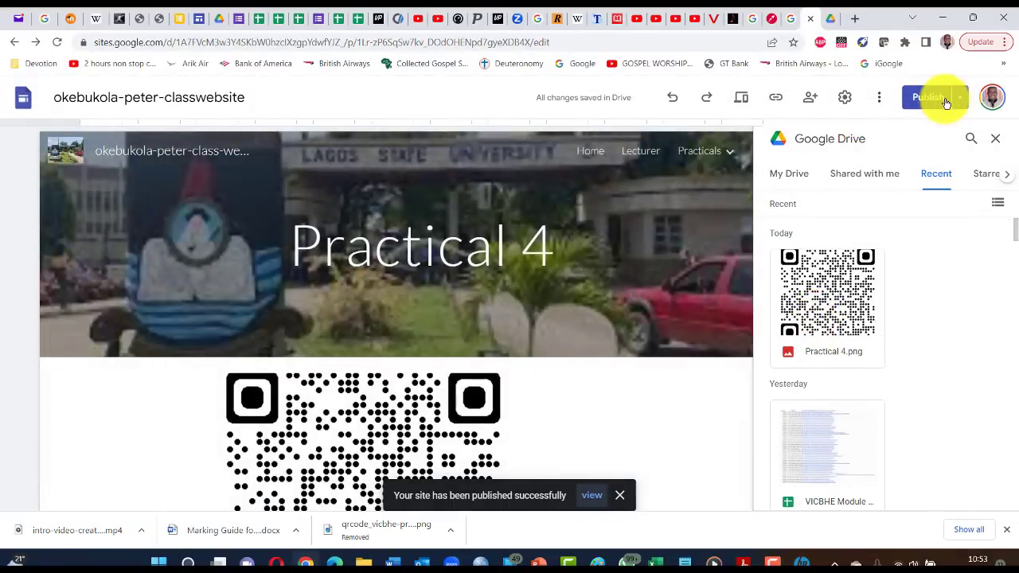
pyautogui.click(962, 102)
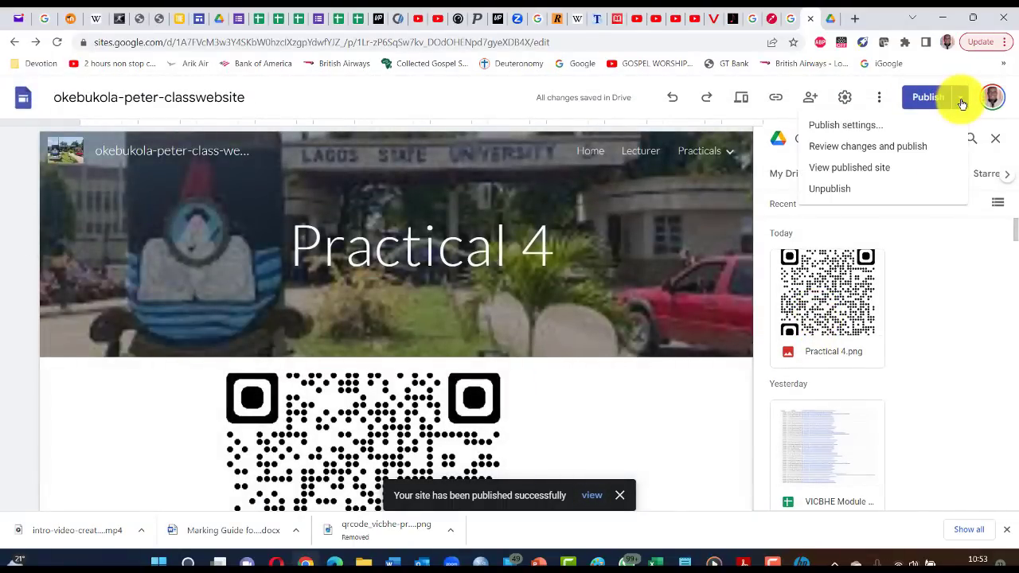
pyautogui.click(876, 170)
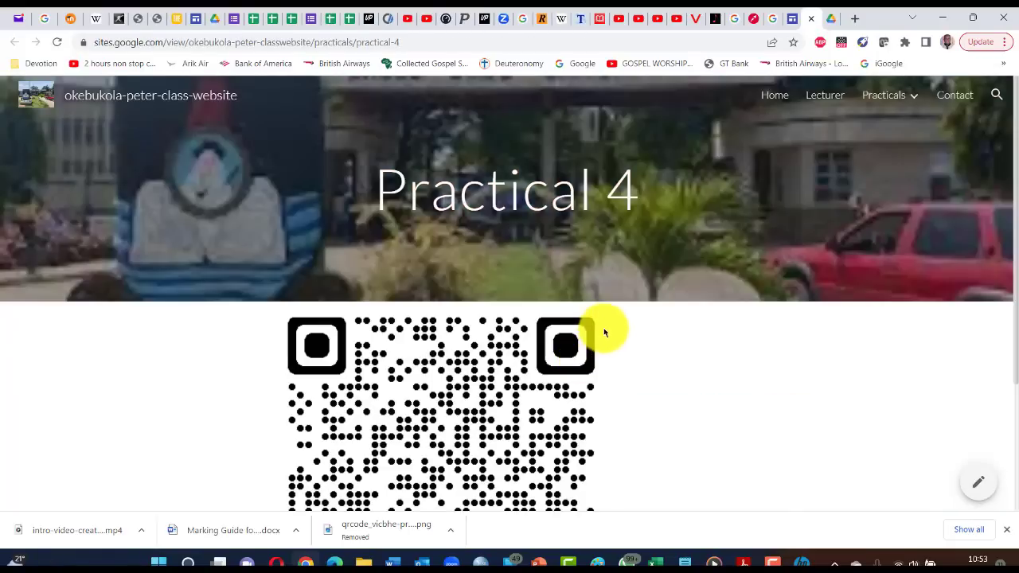
pyautogui.scroll(-2, 613, 321)
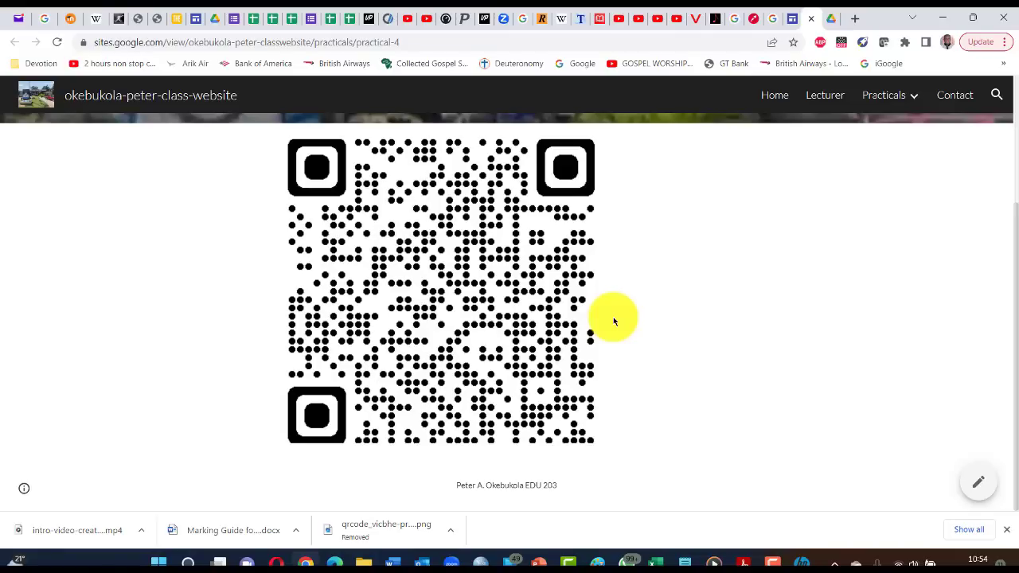
pyautogui.scroll(3, 510, 254)
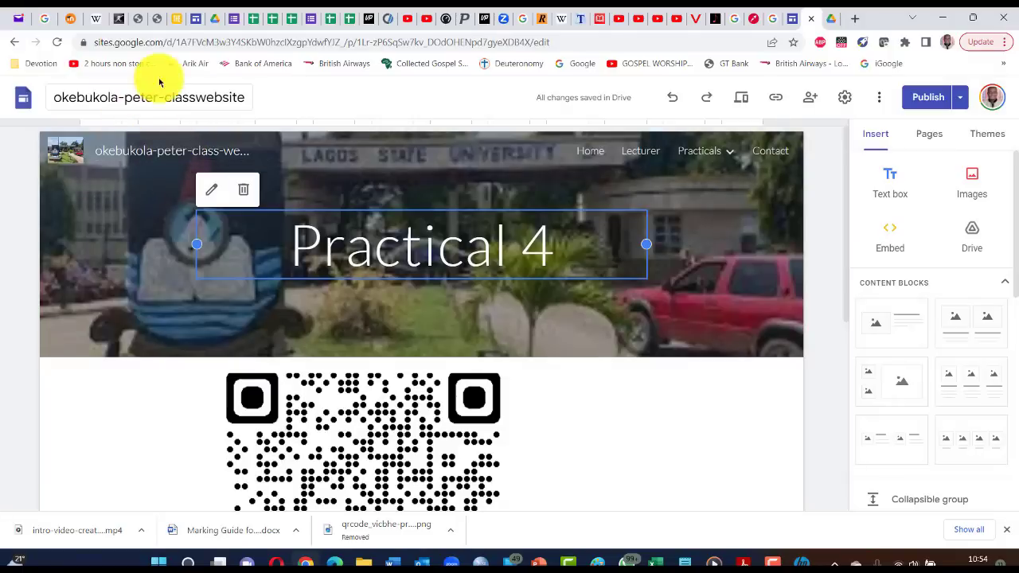
# - Copy the published site link of the Practical 4 page from the site editor
pyautogui.click(776, 98)
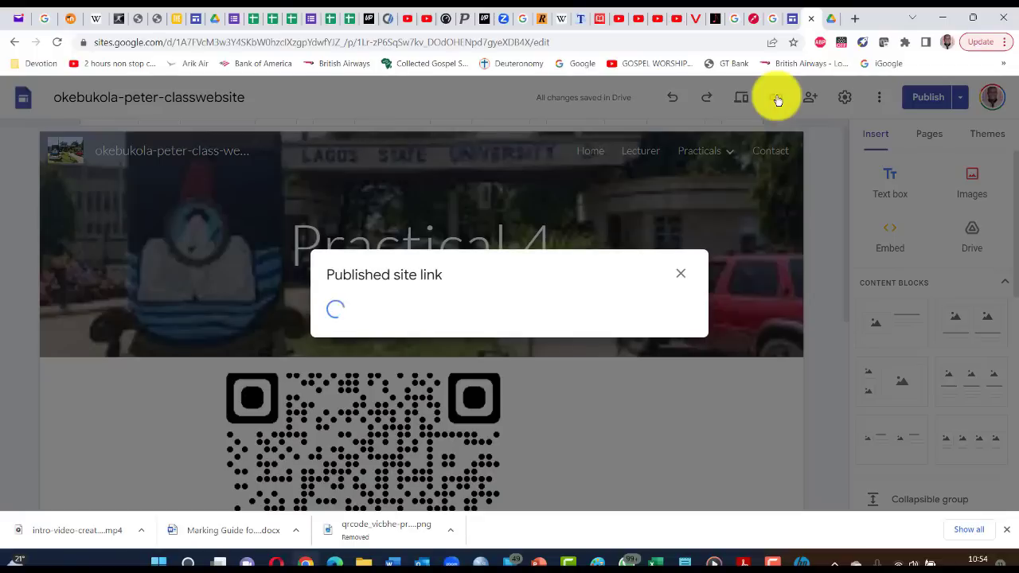
pyautogui.click(659, 302)
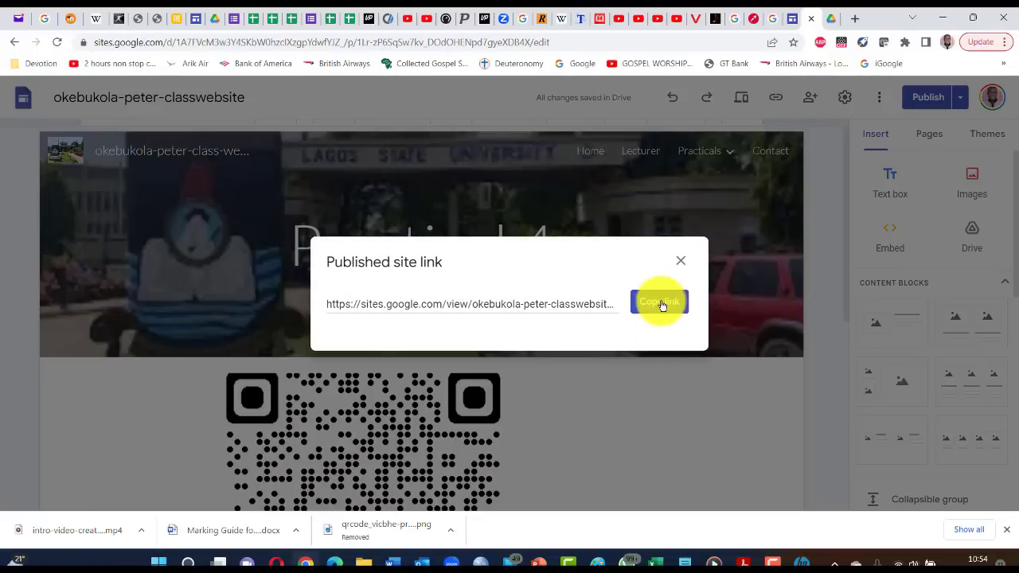